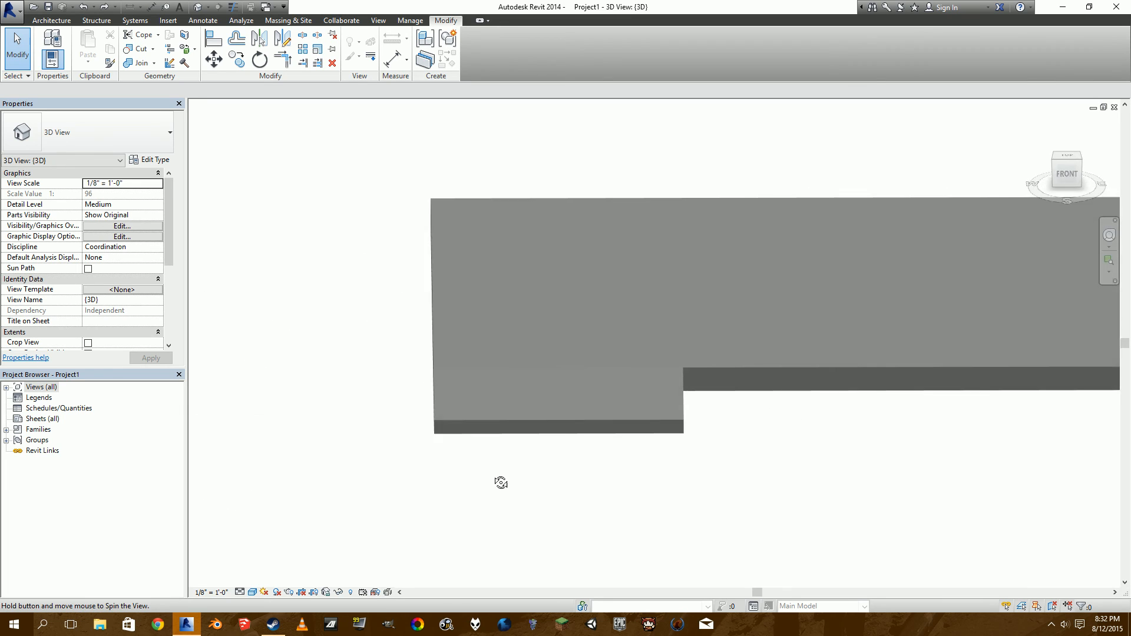
Step: Switch to the open Family1 floor plan and close that family without saving its changes
{"action": "left_click", "coordinate": [266, 7]}
{"action": "left_click", "coordinate": [330, 34]}
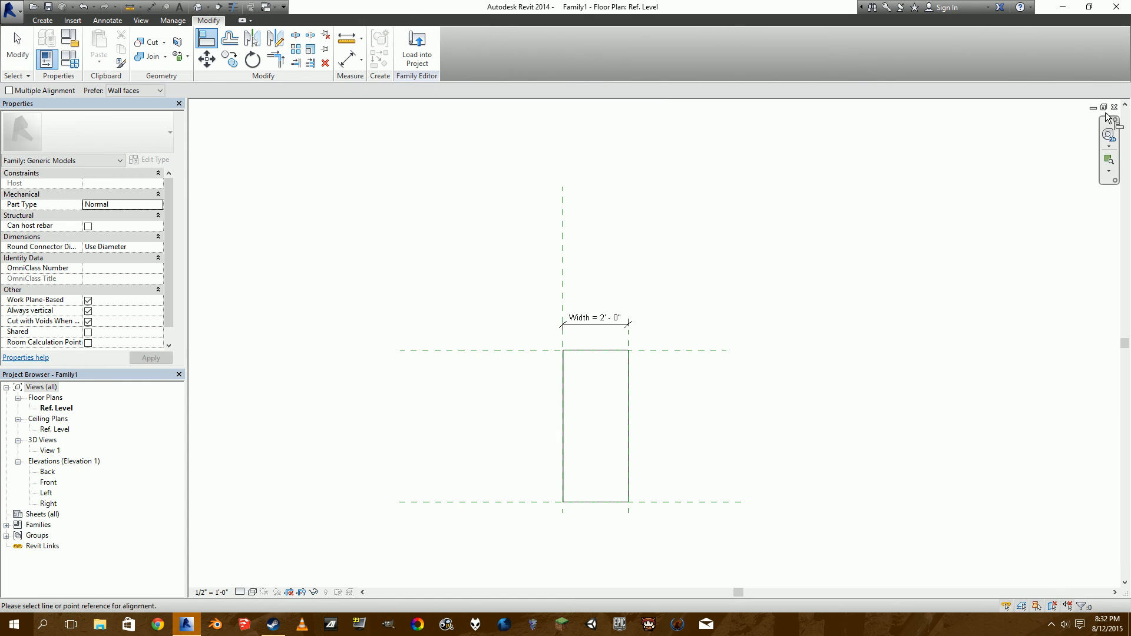
{"action": "key", "text": "Escape"}
{"action": "key", "text": "Escape"}
{"action": "left_click", "coordinate": [1114, 106]}
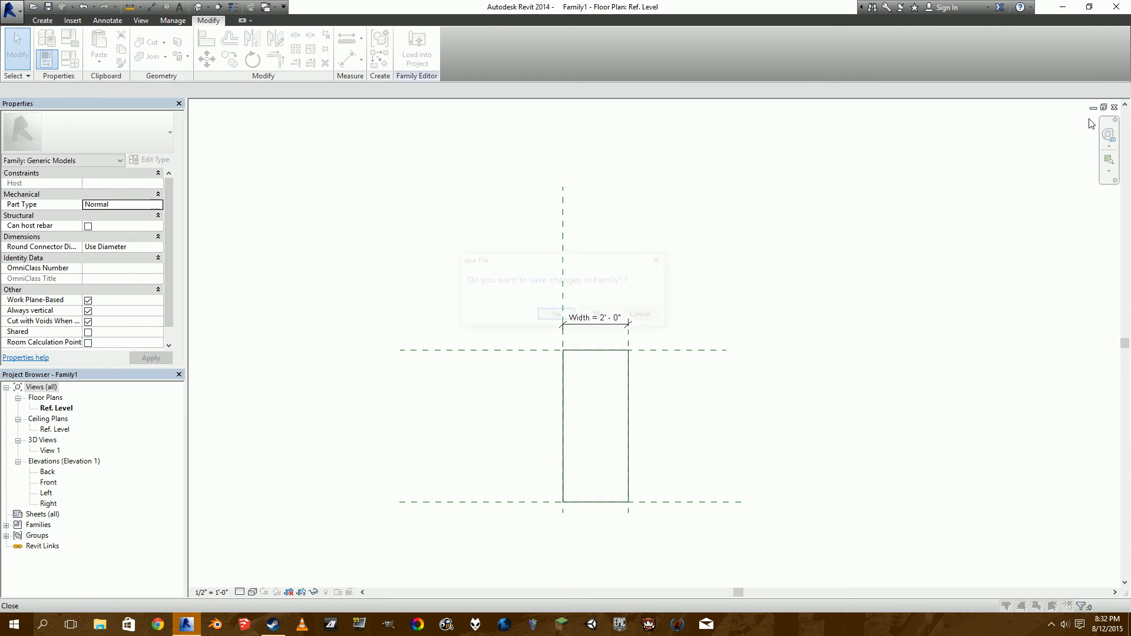
{"action": "left_click", "coordinate": [613, 313]}
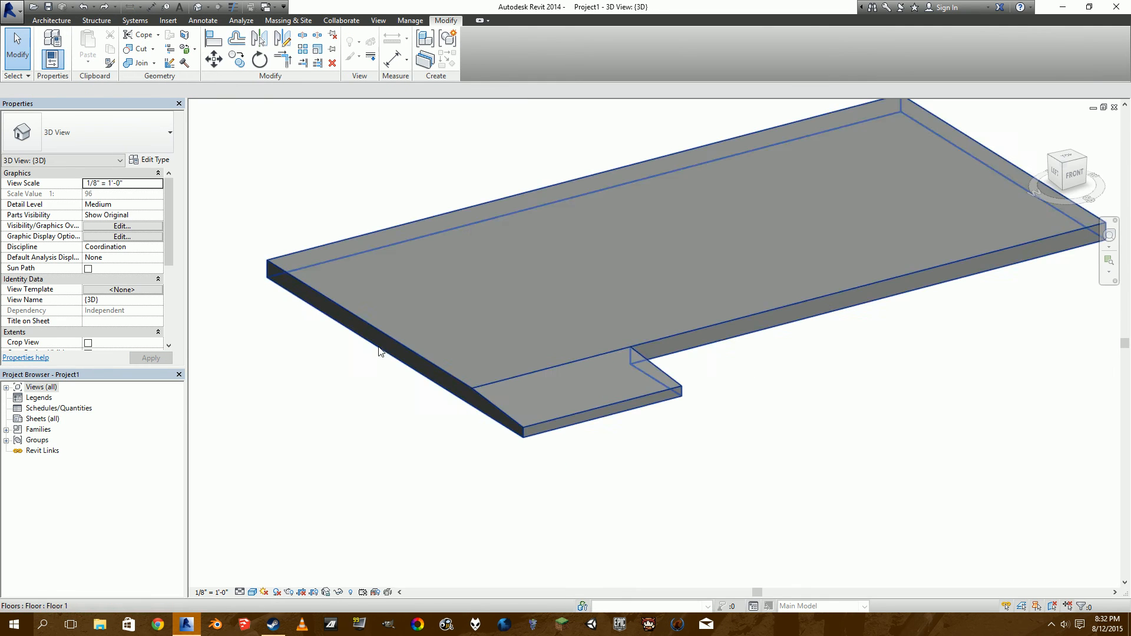
Step: Create a new family from the US Imperial Generic Model template
{"action": "left_click", "coordinate": [16, 12]}
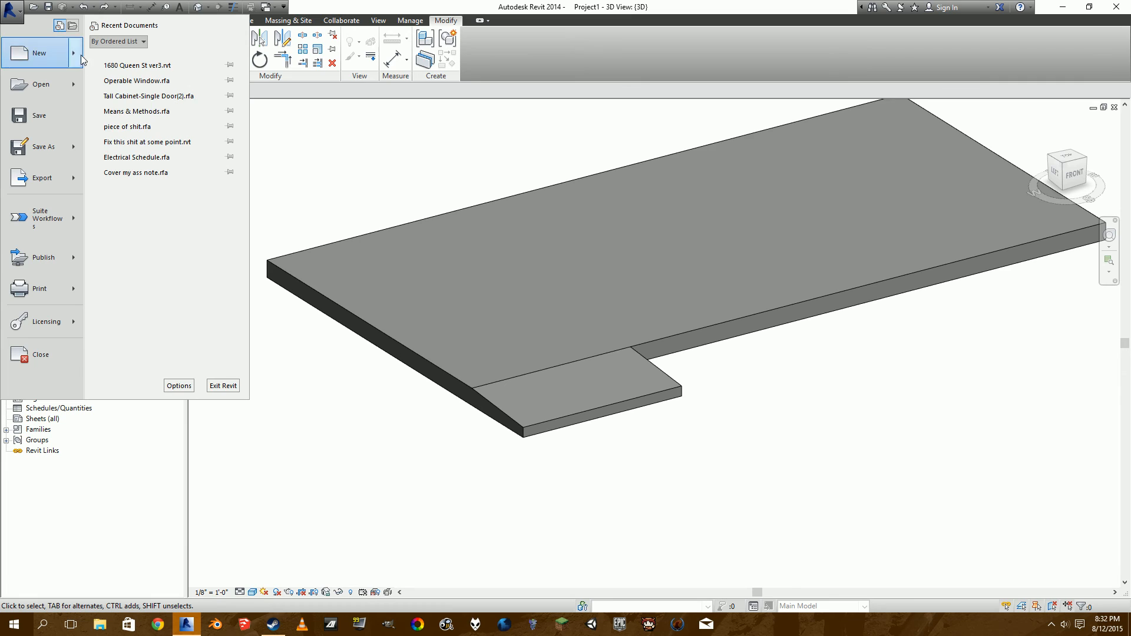
{"action": "mouse_move", "coordinate": [75, 57]}
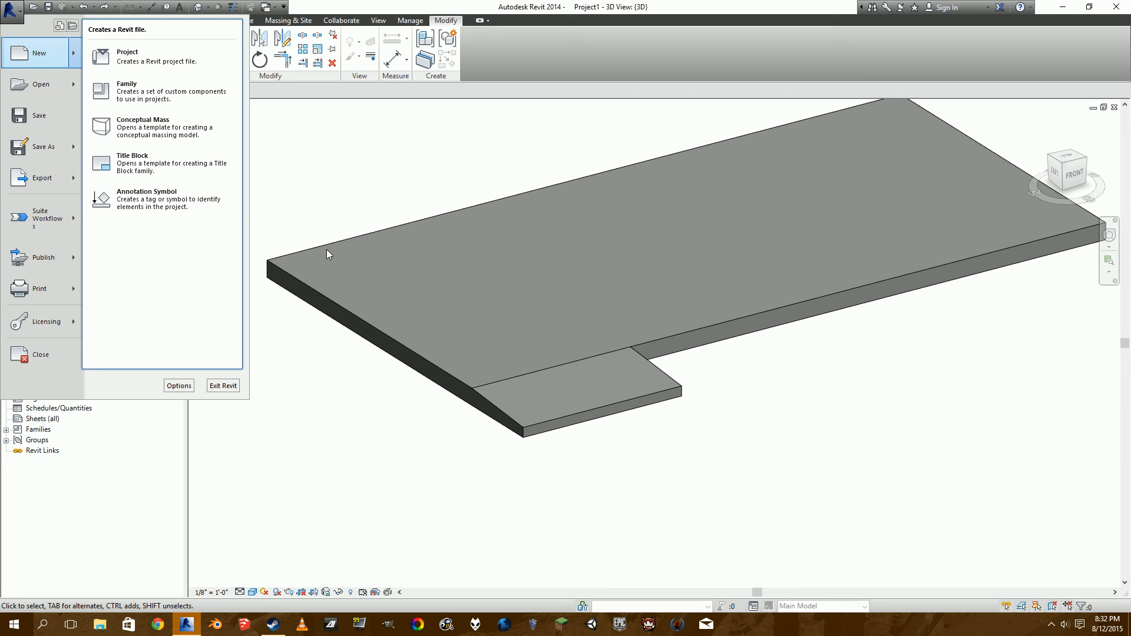
{"action": "left_click", "coordinate": [147, 91]}
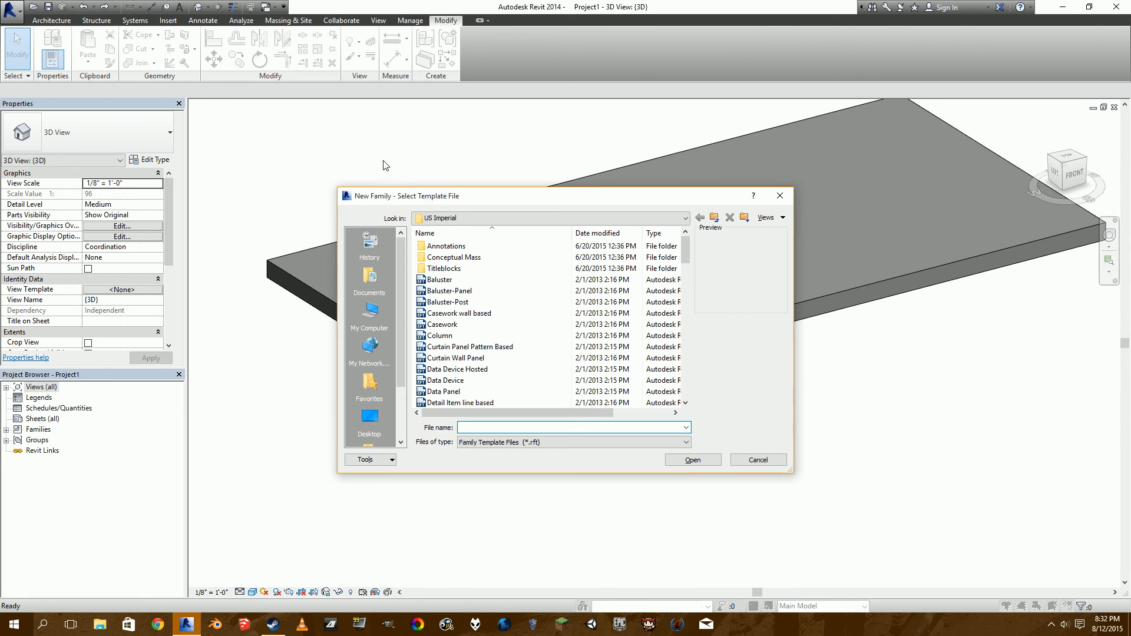
{"action": "left_click", "coordinate": [475, 370]}
{"action": "scroll", "coordinate": [475, 372], "scroll_direction": "down", "scroll_amount": 8}
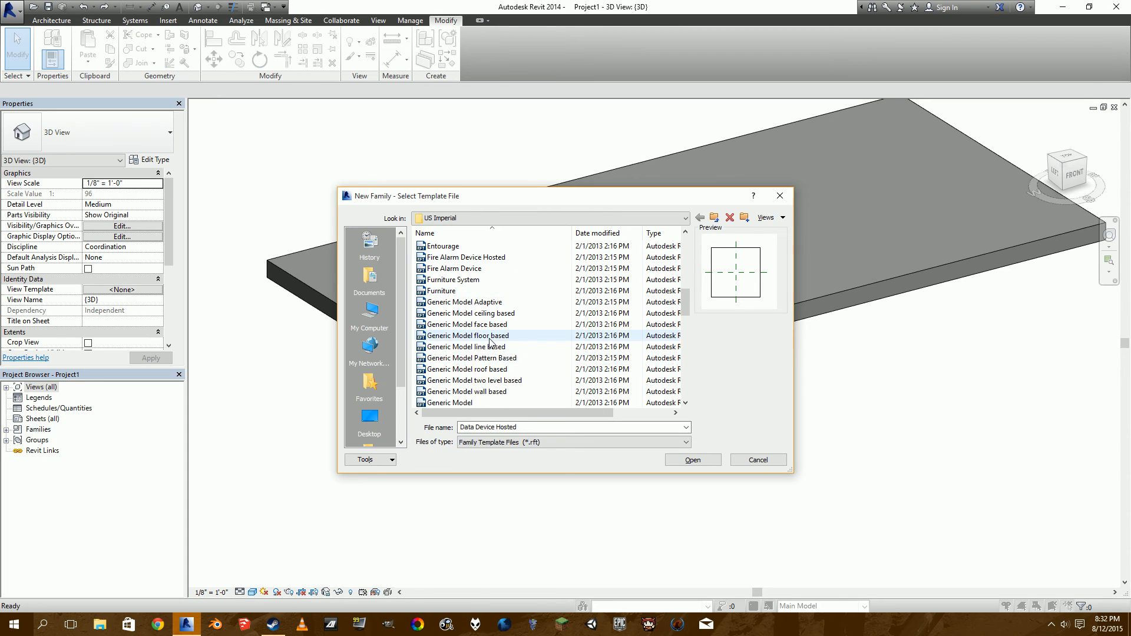
{"action": "left_click", "coordinate": [454, 370]}
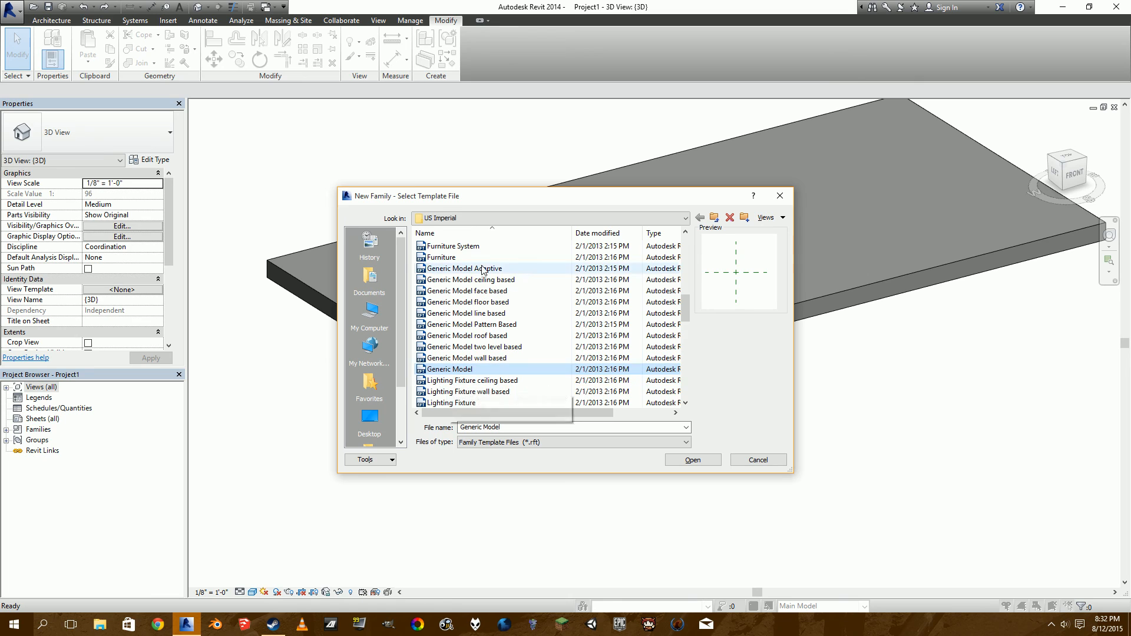
{"action": "left_click", "coordinate": [693, 460]}
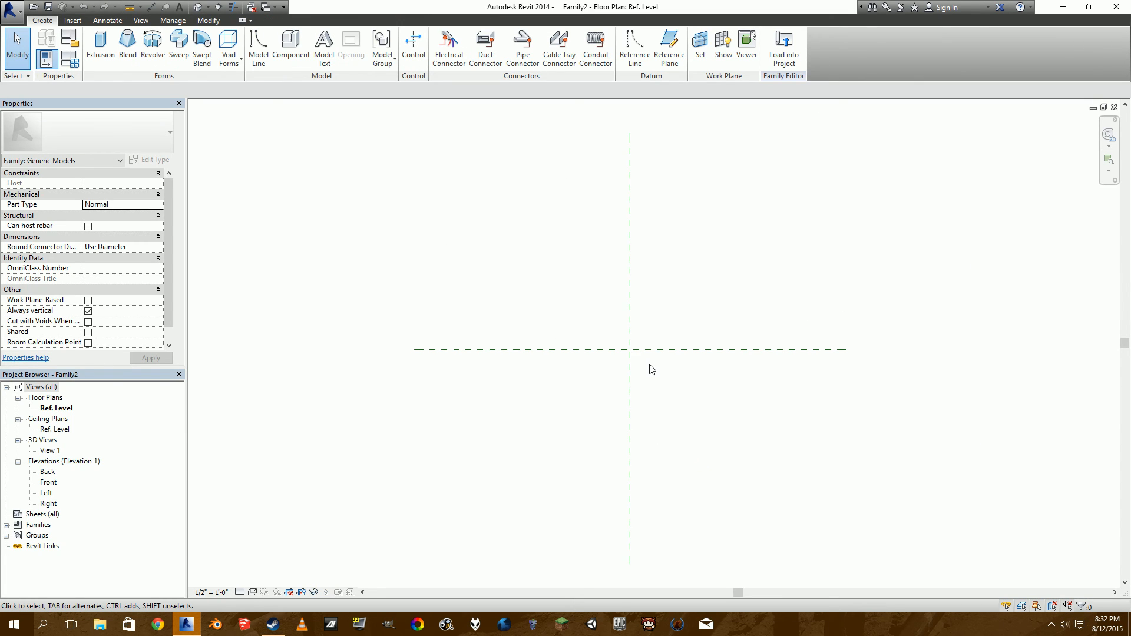
Step: Draw a vertical reference plane about 2' 10 1/2" to the right of the centre plane in the Ref. Level plan
{"action": "middle_click_drag", "start_coordinate": [689, 336], "coordinate": [589, 349]}
{"action": "middle_click_drag", "start_coordinate": [678, 367], "coordinate": [601, 366]}
{"action": "left_click", "coordinate": [669, 59]}
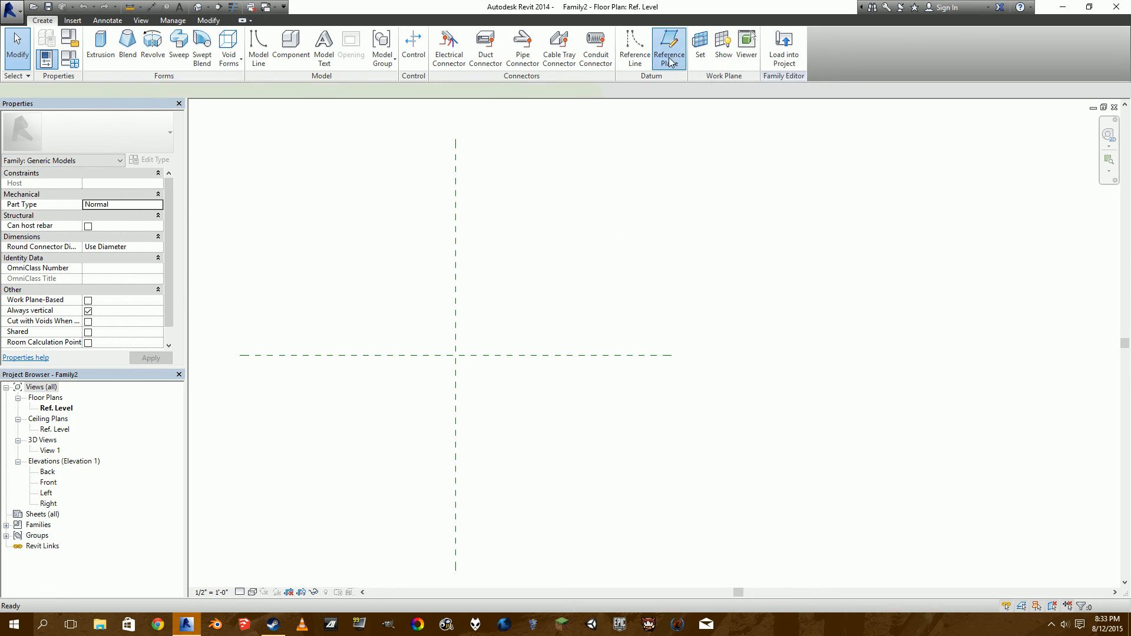
{"action": "left_click", "coordinate": [580, 294]}
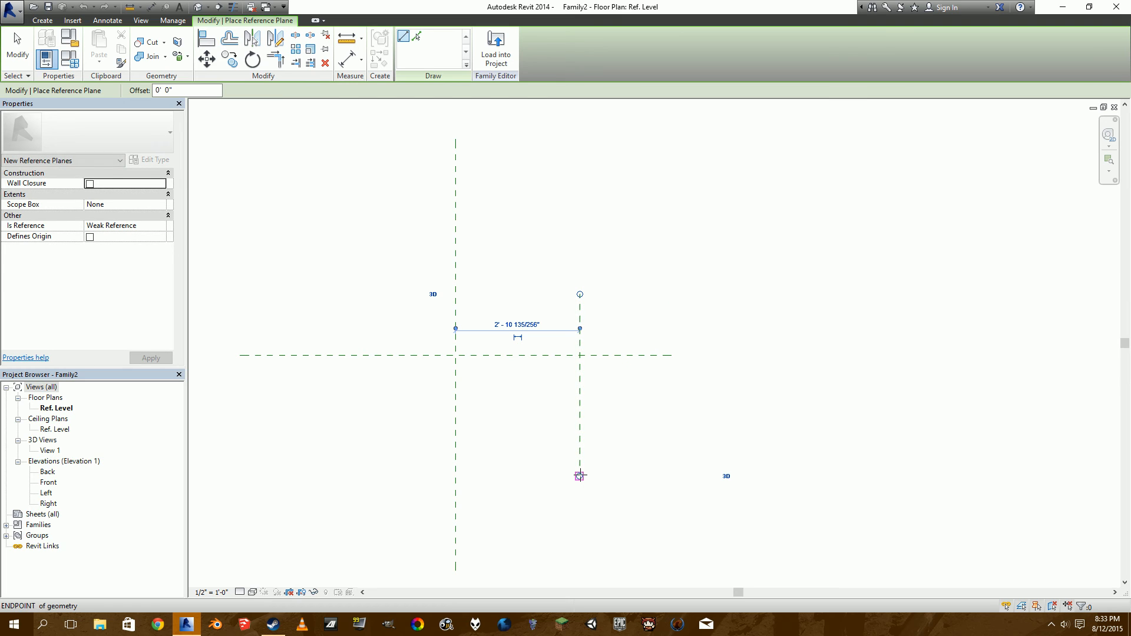
{"action": "left_click", "coordinate": [579, 476]}
{"action": "key", "text": "Escape"}
{"action": "key", "text": "Escape"}
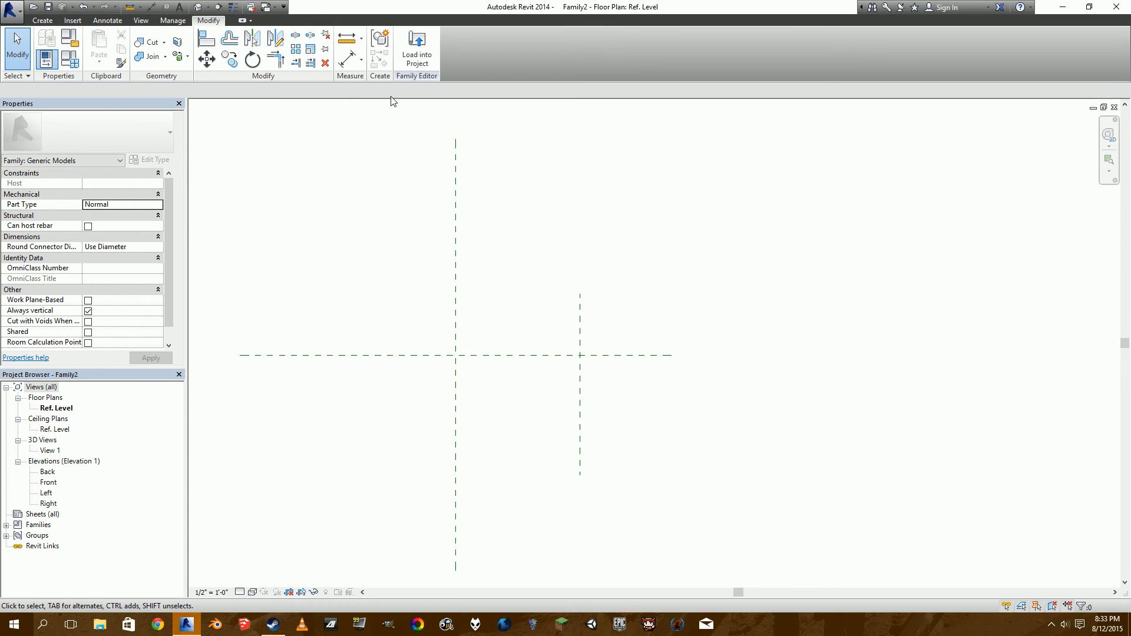
Step: Add an aligned dimension between the vertical centre plane and the new reference plane
{"action": "left_click", "coordinate": [348, 59]}
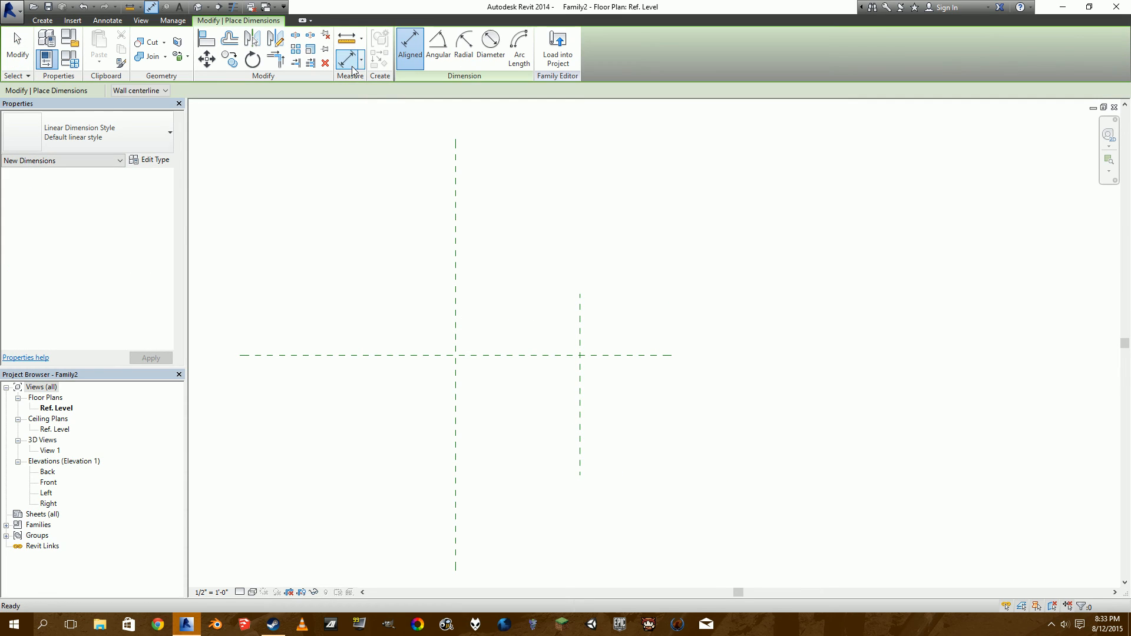
{"action": "left_click", "coordinate": [455, 327]}
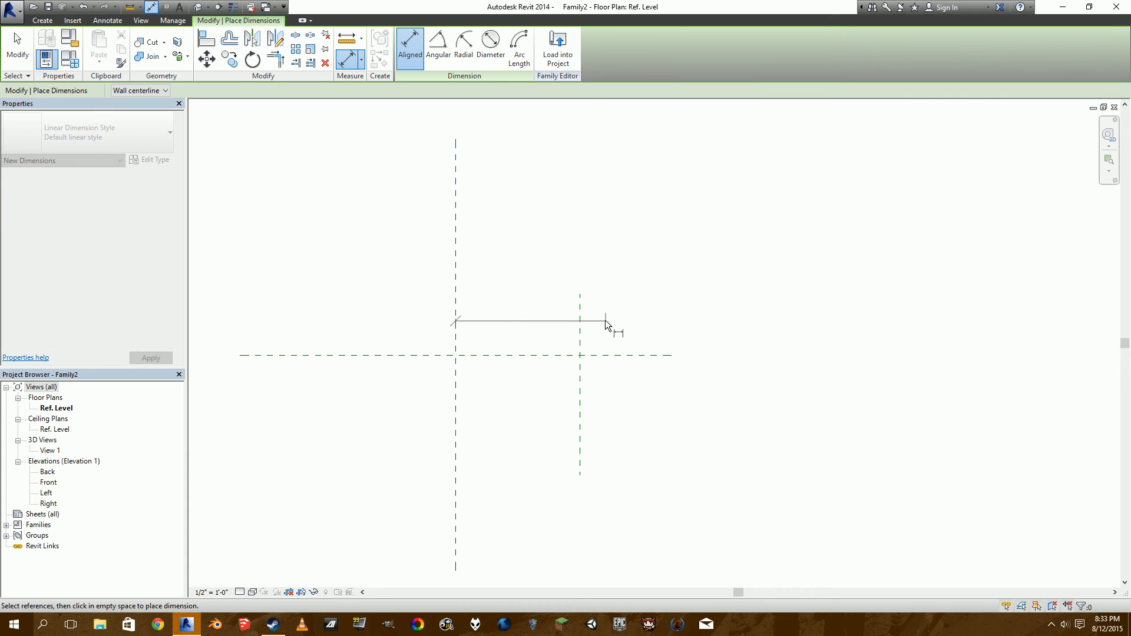
{"action": "left_click", "coordinate": [582, 322]}
{"action": "left_click", "coordinate": [613, 266]}
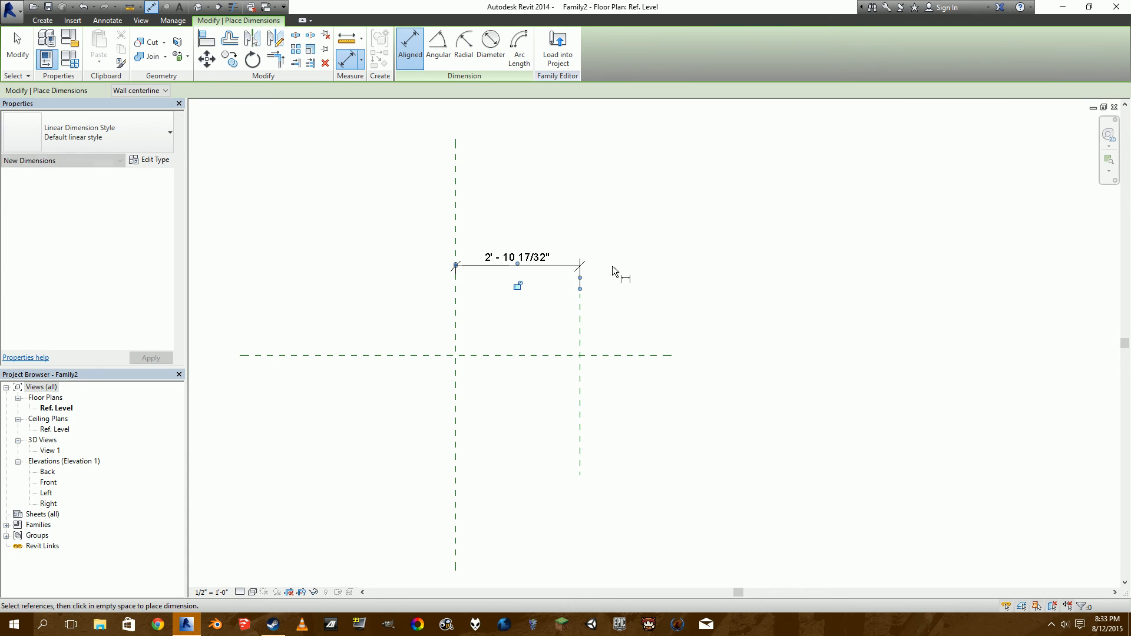
{"action": "key", "text": "Escape"}
Step: Label the dimension between the vertical planes with a new instance family parameter named Width, grouped under Dimensions
{"action": "left_click", "coordinate": [548, 259]}
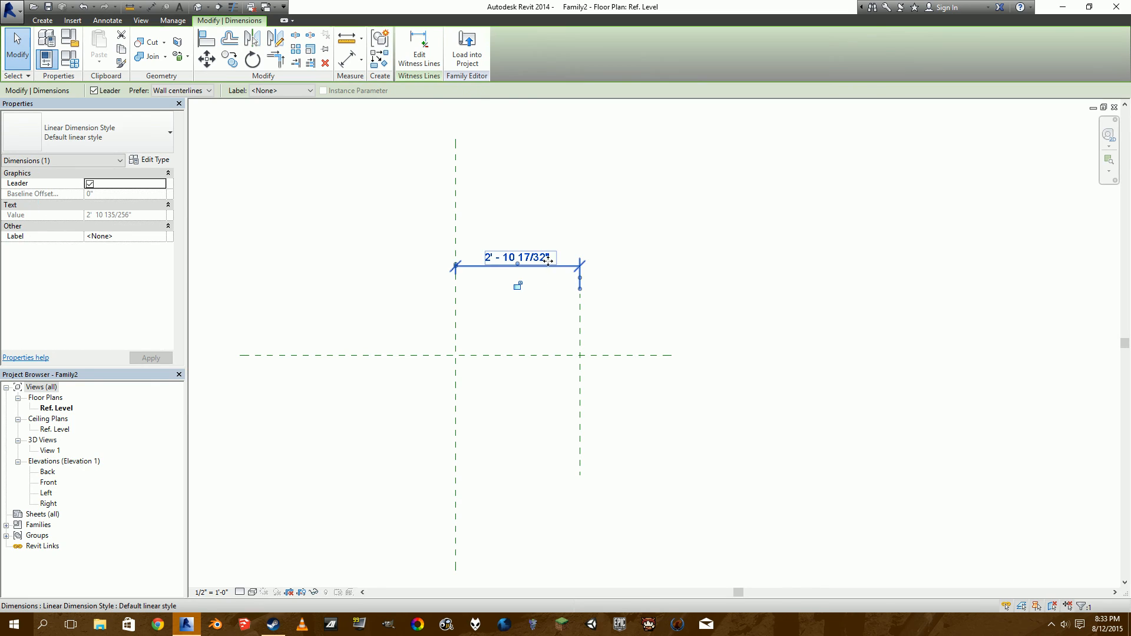
{"action": "left_click", "coordinate": [279, 92]}
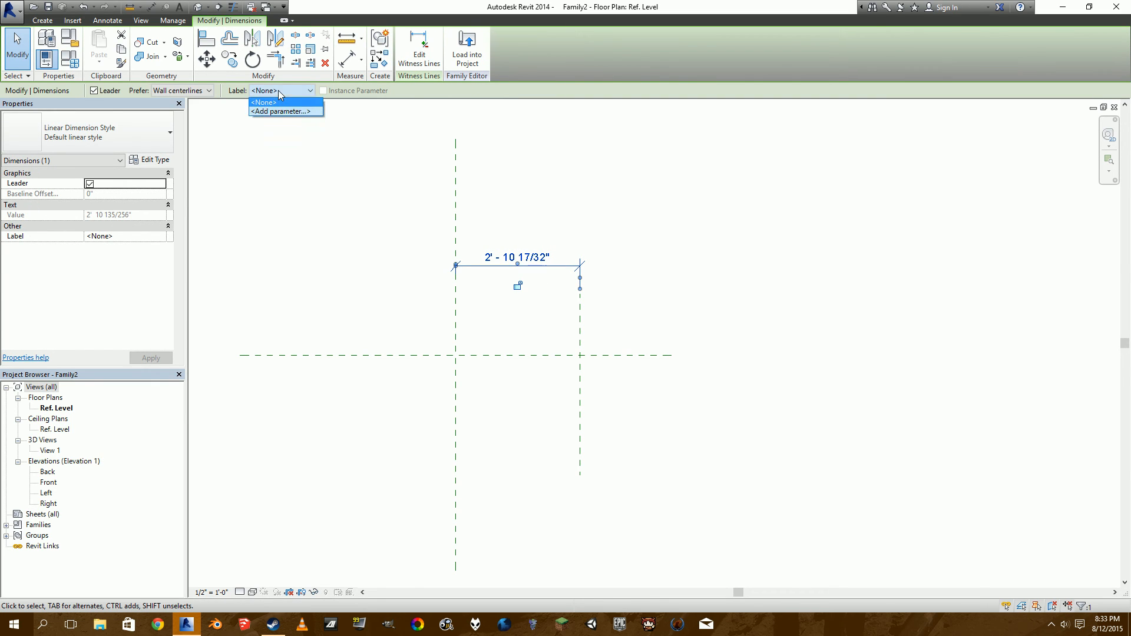
{"action": "left_click", "coordinate": [278, 109]}
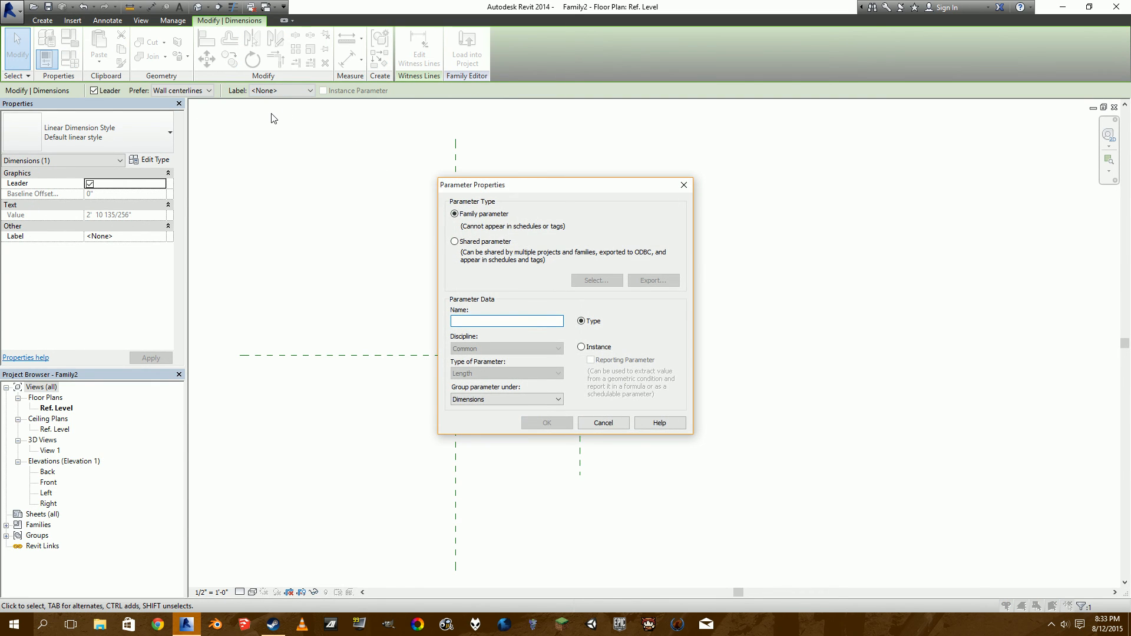
{"action": "type", "text": "Width"}
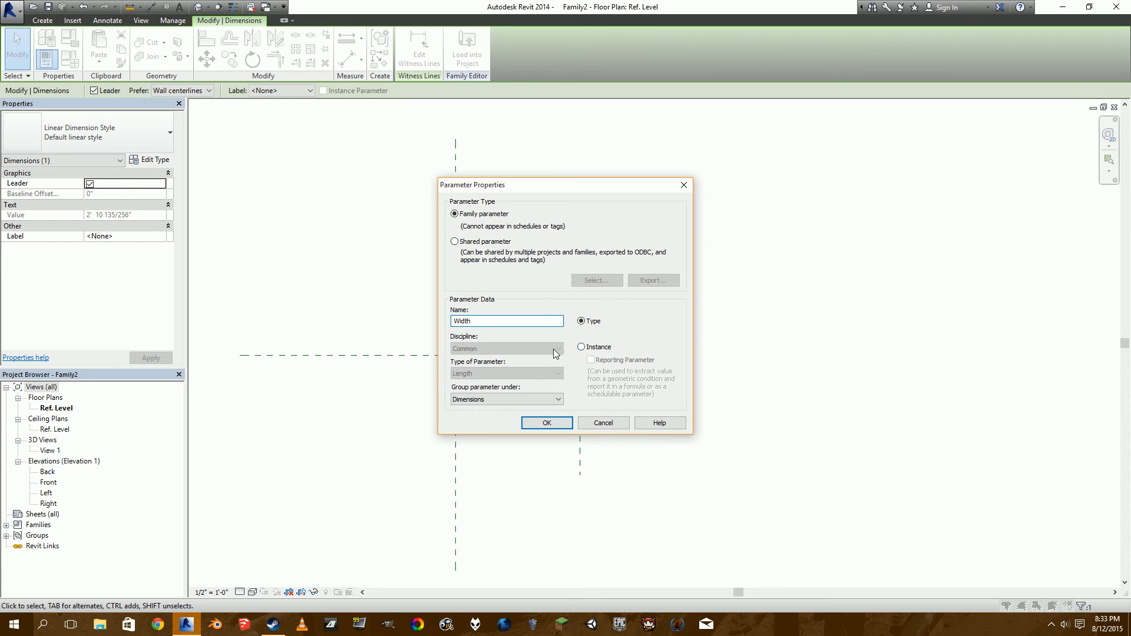
{"action": "left_click", "coordinate": [598, 350]}
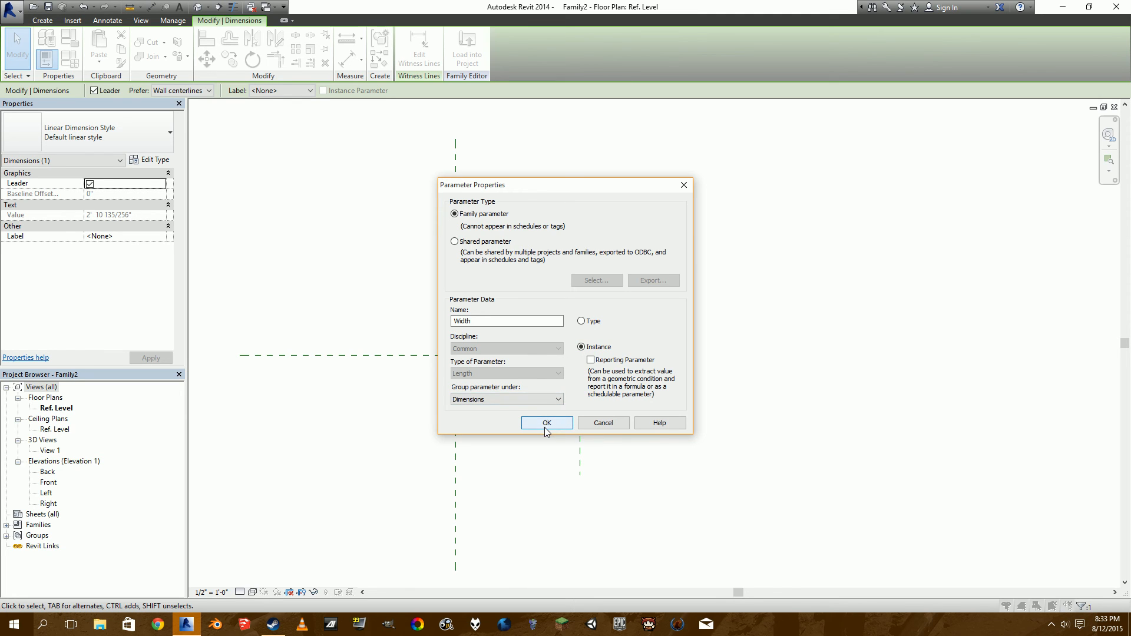
{"action": "left_click", "coordinate": [546, 429]}
Step: Set the Width dimension to 3' 0"
{"action": "middle_click_drag", "start_coordinate": [560, 331], "coordinate": [586, 348]}
{"action": "left_click", "coordinate": [590, 348]}
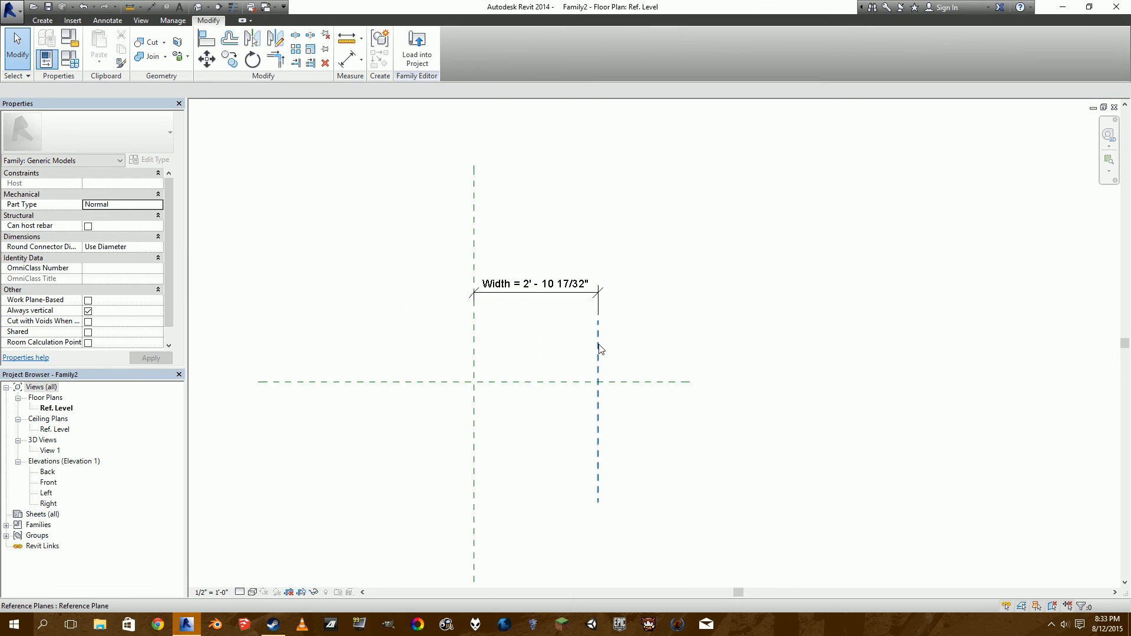
{"action": "left_click", "coordinate": [600, 348]}
{"action": "left_click", "coordinate": [595, 293]}
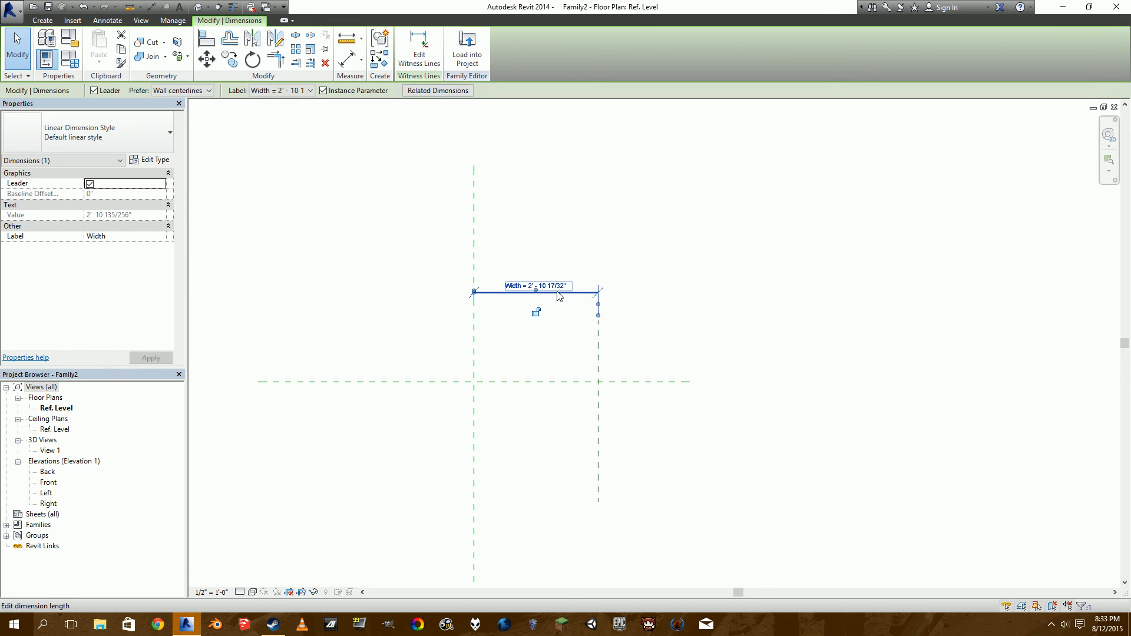
{"action": "left_click", "coordinate": [554, 282]}
{"action": "type", "text": "3"}
{"action": "key", "text": "Return"}
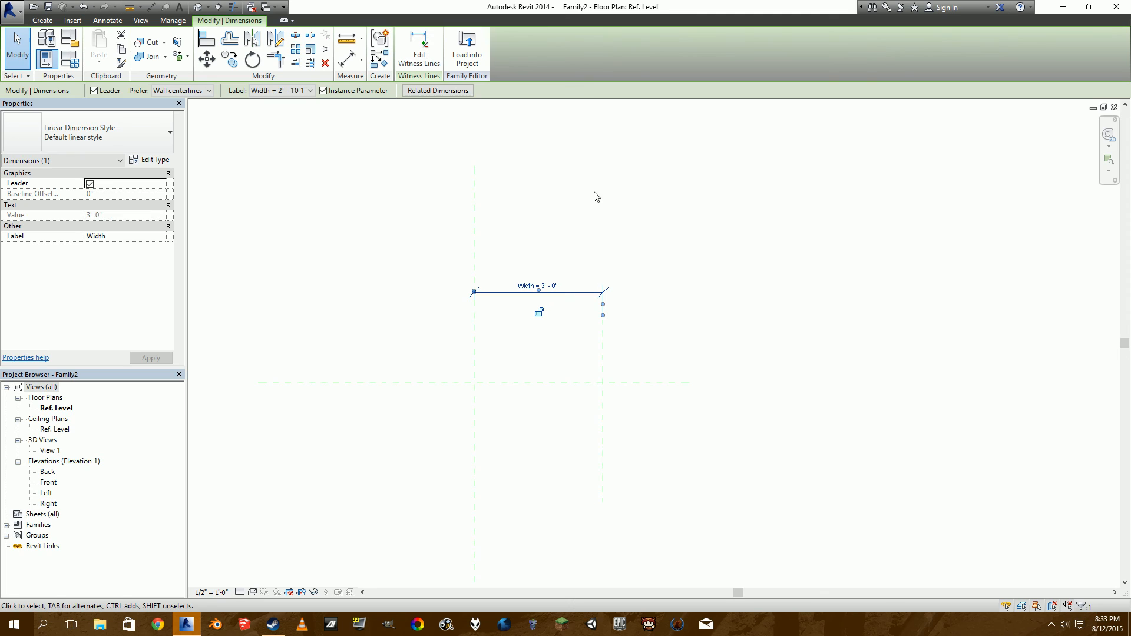
{"action": "left_click", "coordinate": [598, 333]}
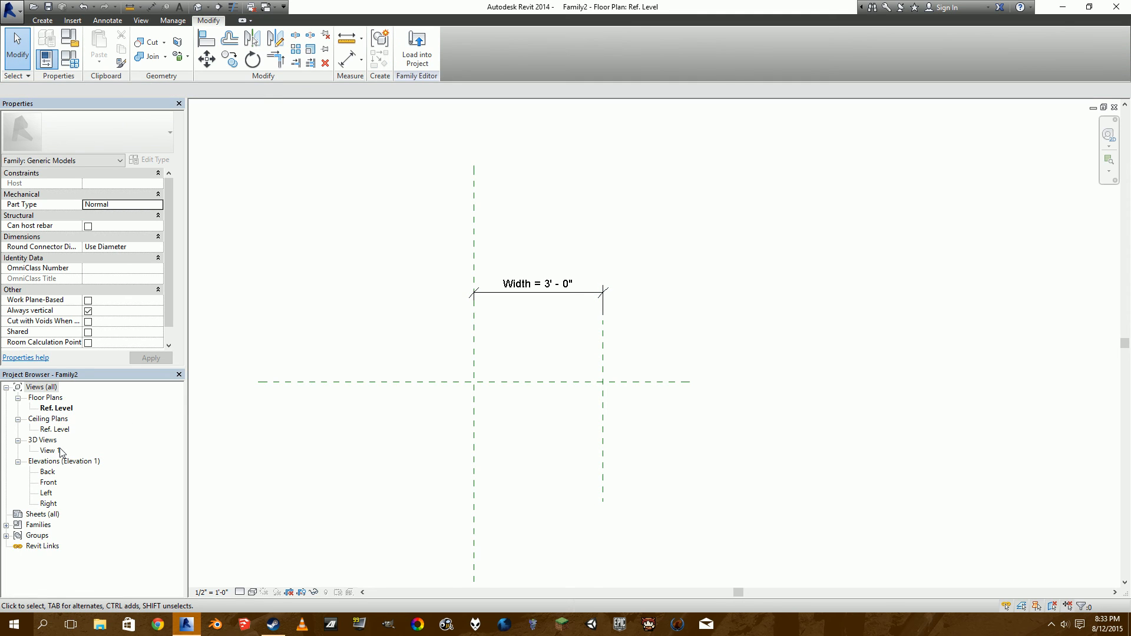
Step: In the Left elevation, draw a vertical reference plane about 4' 11" to the right of the existing centre plane
{"action": "double_click", "coordinate": [48, 493]}
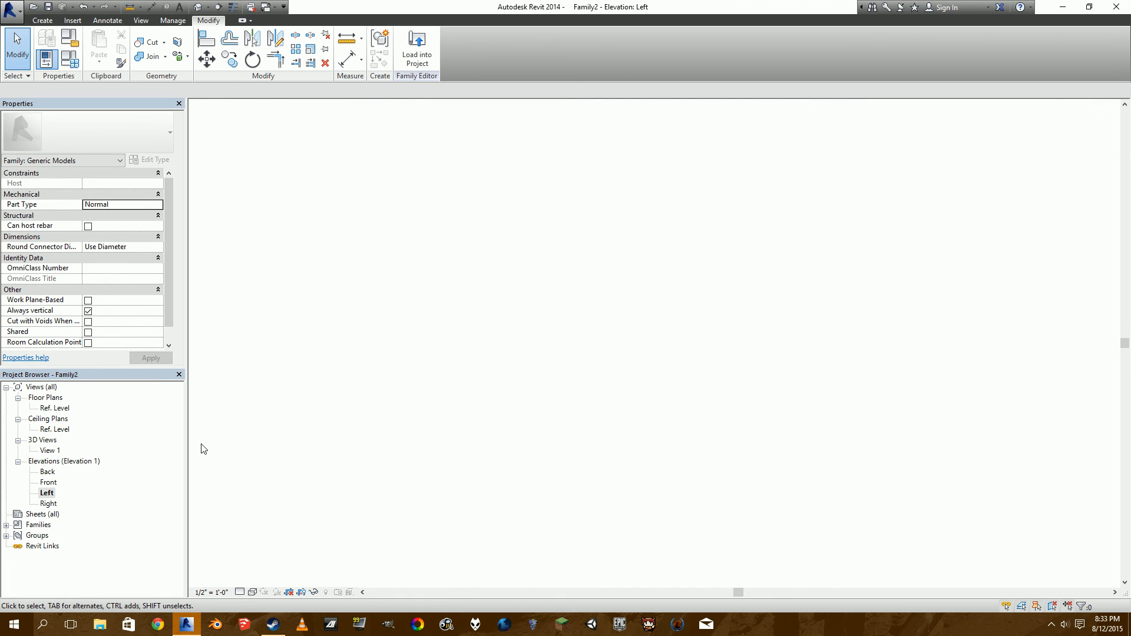
{"action": "middle_click_drag", "start_coordinate": [667, 378], "coordinate": [526, 405]}
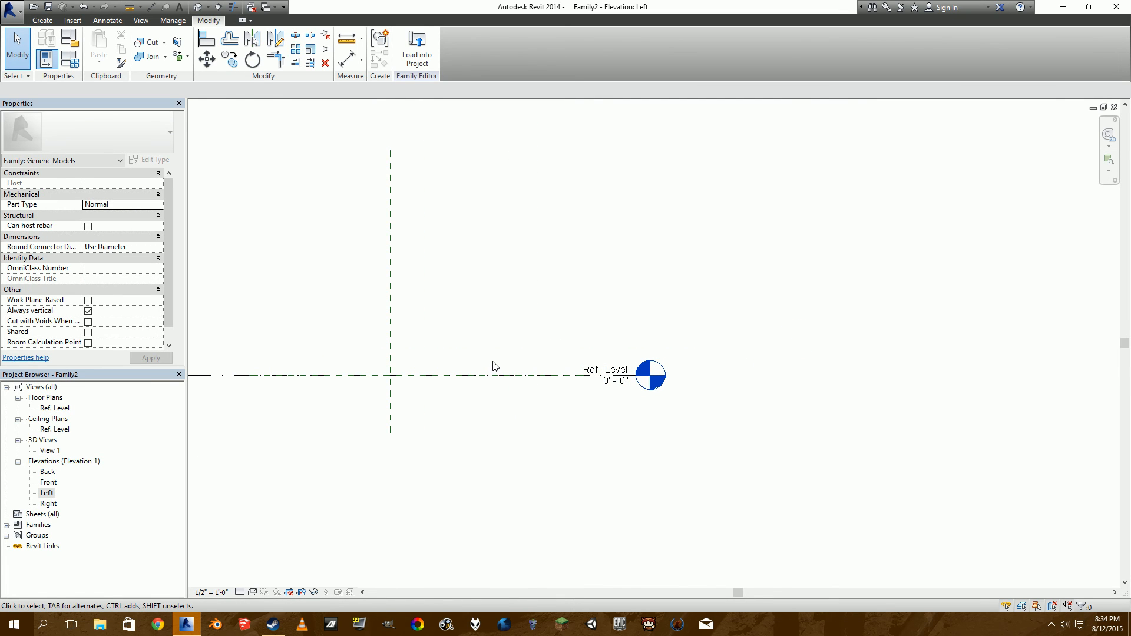
{"action": "left_click", "coordinate": [39, 21]}
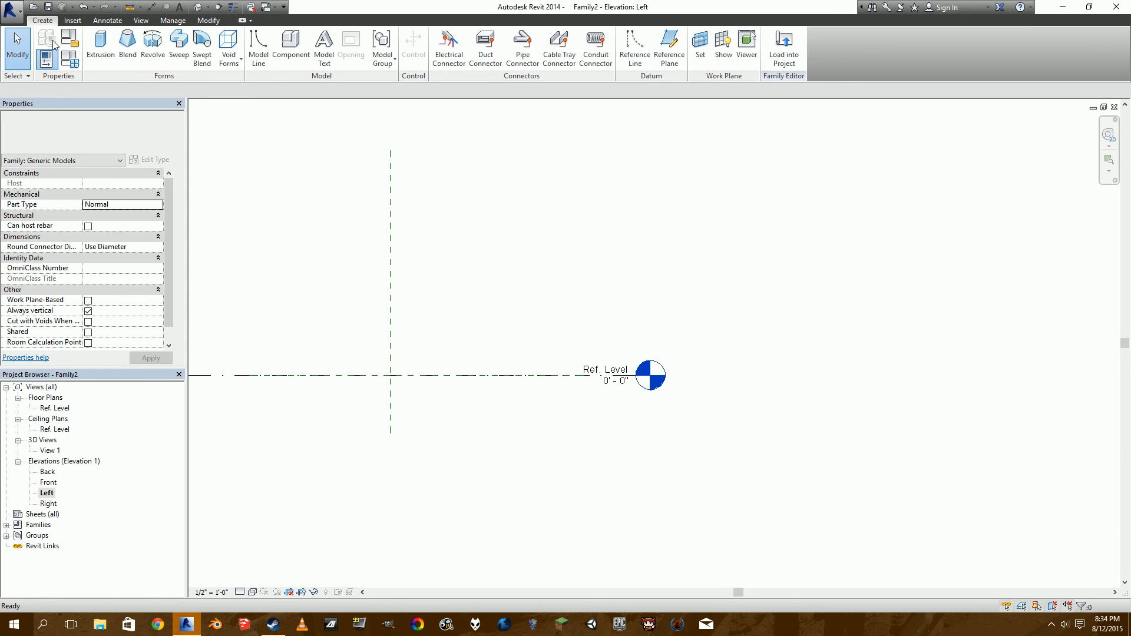
{"action": "left_click", "coordinate": [669, 56]}
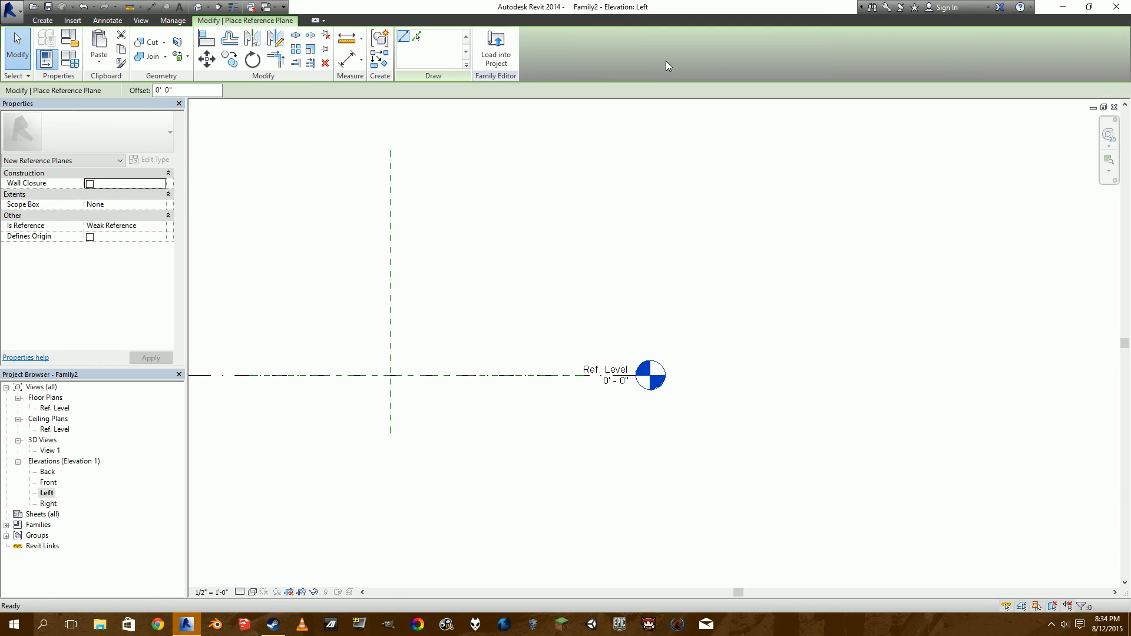
{"action": "left_click", "coordinate": [534, 269]}
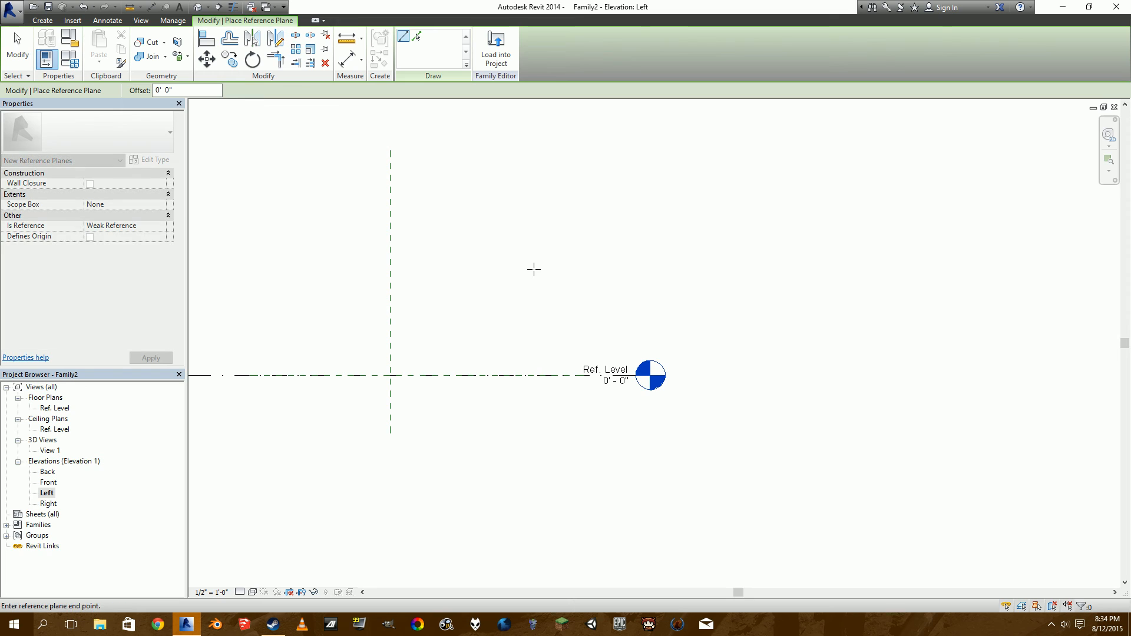
{"action": "left_click", "coordinate": [527, 433]}
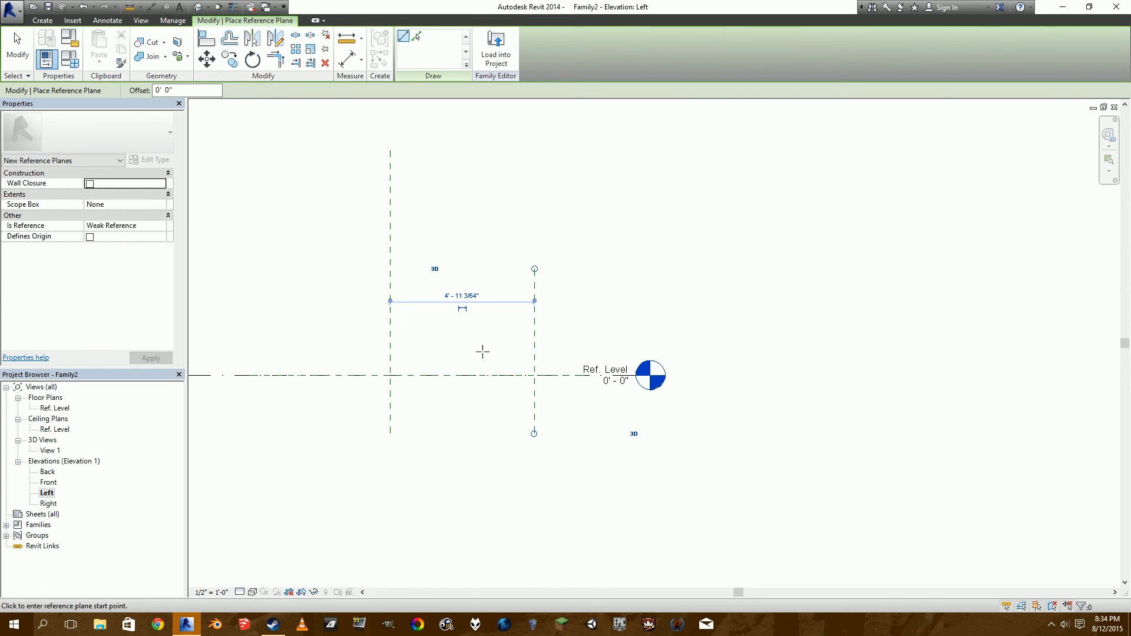
Step: Draw a horizontal reference plane about 1' 3" below Ref. Level, crossing both vertical planes
{"action": "left_click", "coordinate": [348, 413]}
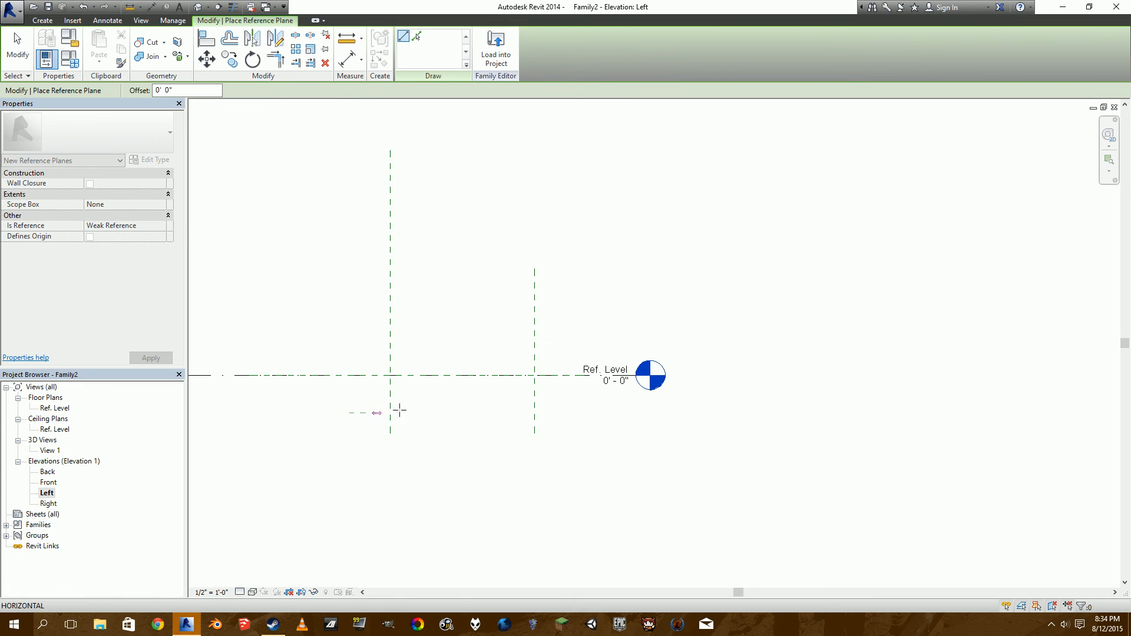
{"action": "left_click", "coordinate": [558, 412]}
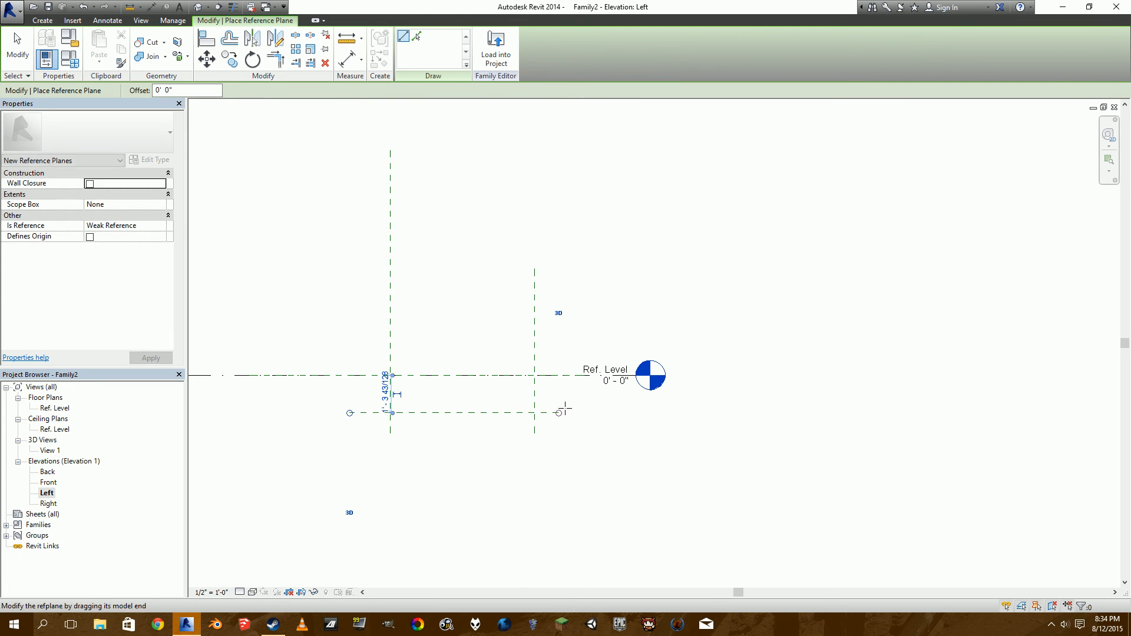
{"action": "key", "text": "Escape"}
{"action": "key", "text": "Escape"}
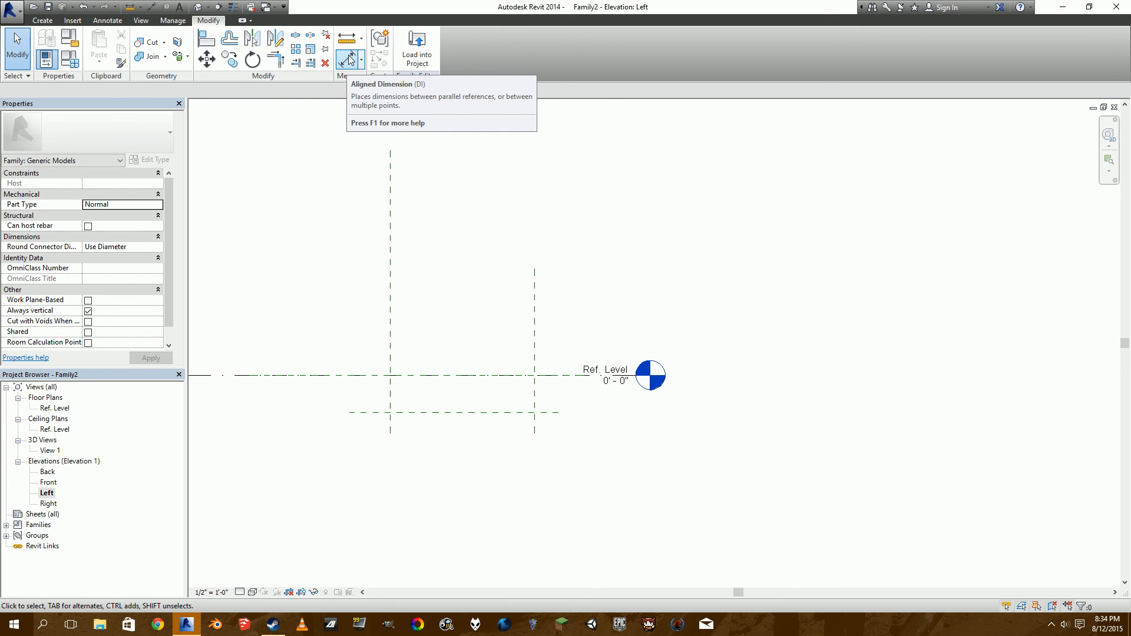
Step: Add an aligned dimension between the two vertical reference planes in the Left elevation
{"action": "left_click", "coordinate": [348, 55]}
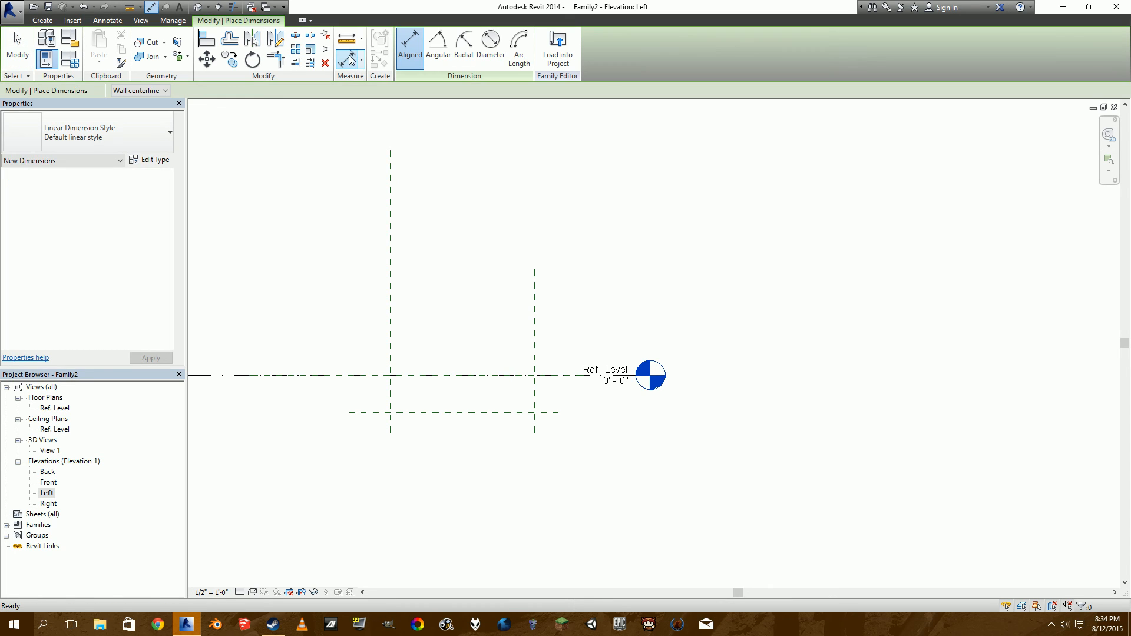
{"action": "left_click", "coordinate": [390, 321]}
{"action": "left_click", "coordinate": [535, 317]}
{"action": "left_click", "coordinate": [507, 296]}
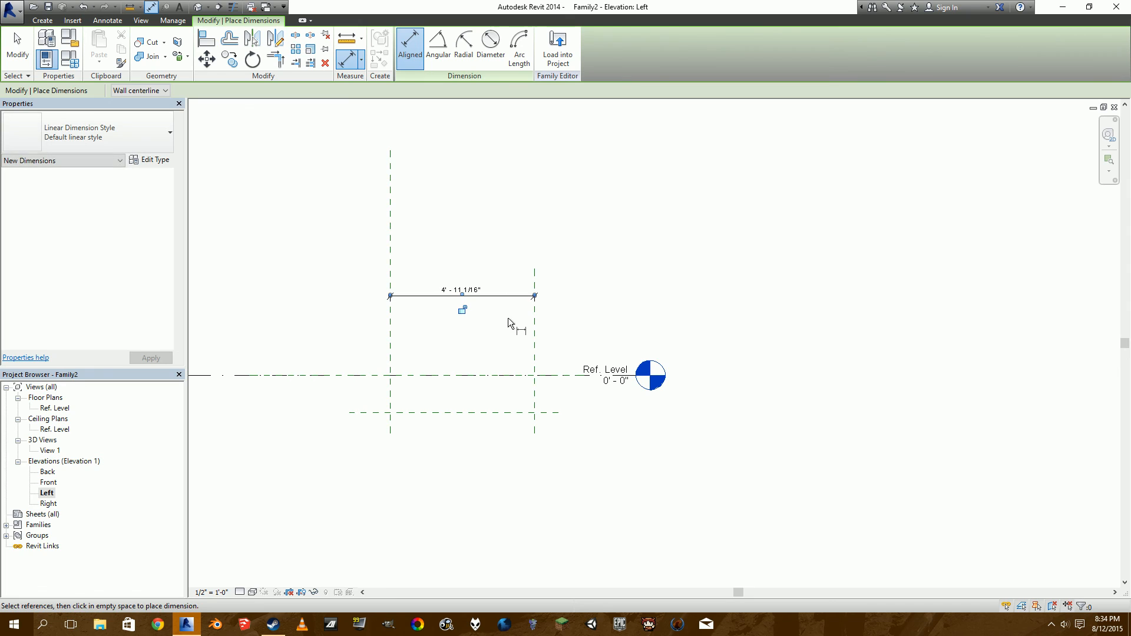
Step: Add an aligned dimension between Ref. Level and the horizontal reference plane below it in the Left elevation
{"action": "left_click", "coordinate": [369, 376]}
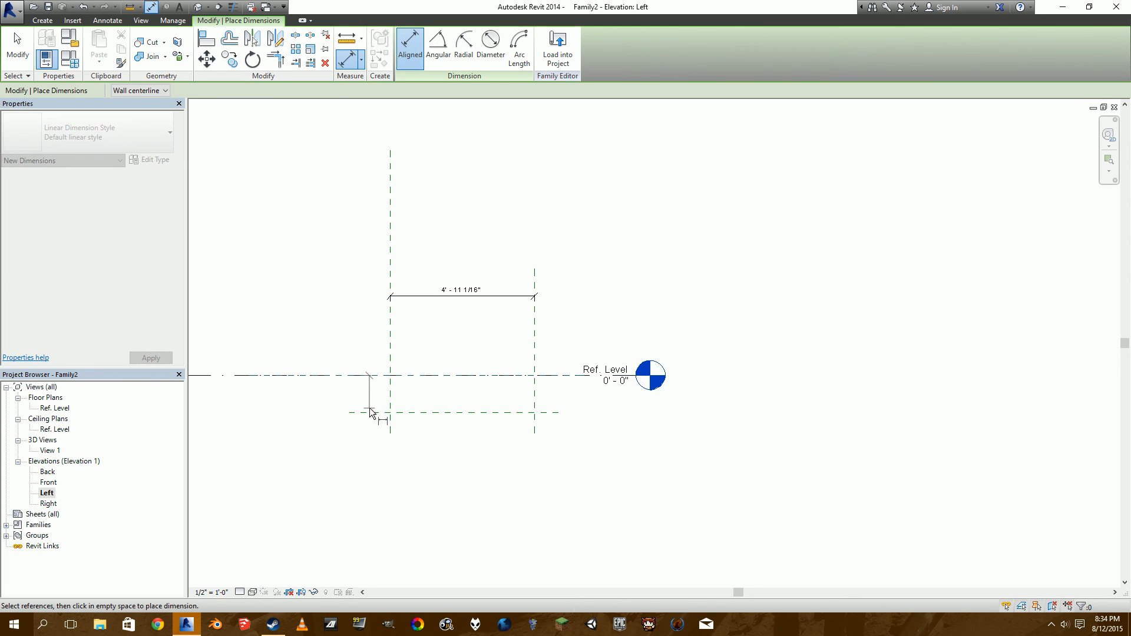
{"action": "left_click", "coordinate": [369, 415]}
{"action": "middle_click_drag", "start_coordinate": [311, 439], "coordinate": [379, 445]}
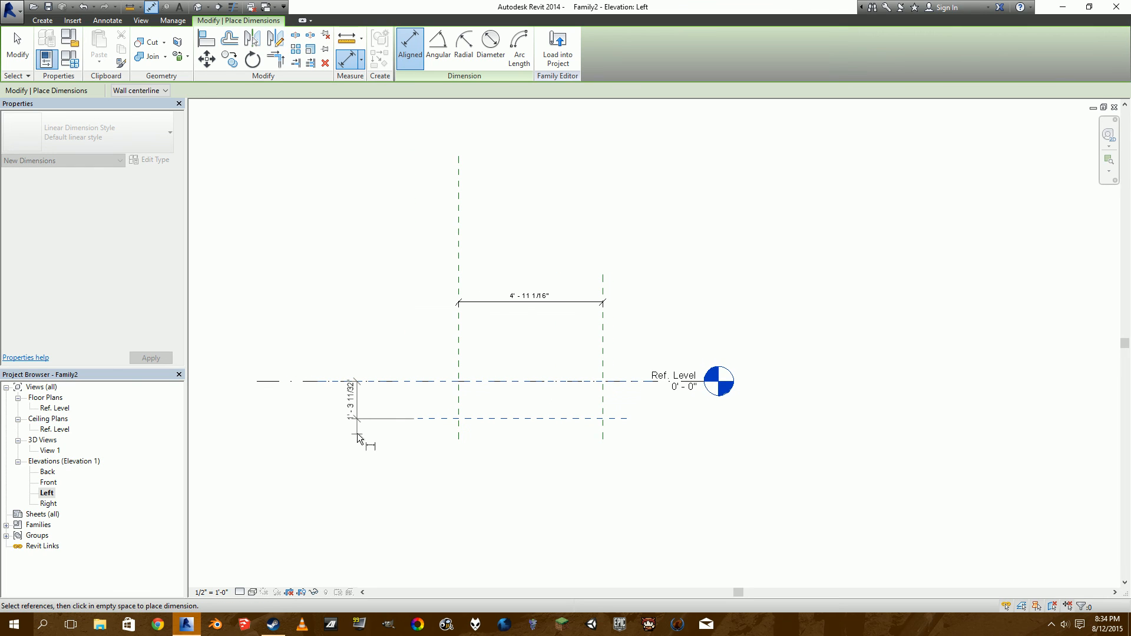
{"action": "left_click", "coordinate": [362, 429]}
{"action": "key", "text": "Escape"}
{"action": "key", "text": "Escape"}
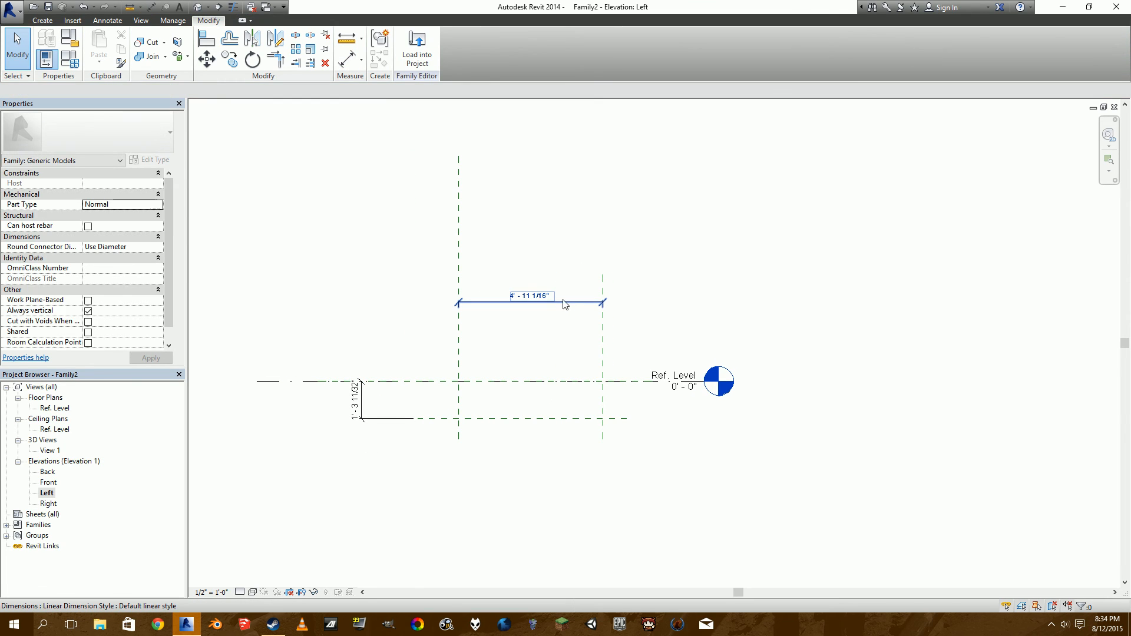
Step: Label the dimension between the two vertical planes with a new instance family parameter named Length
{"action": "left_click", "coordinate": [575, 304]}
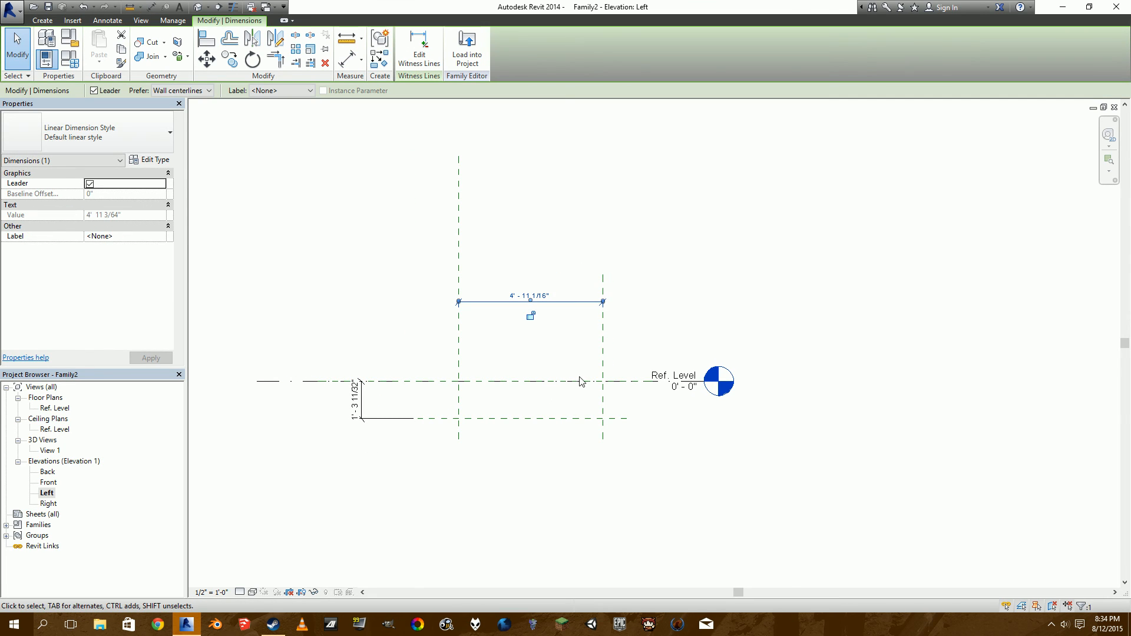
{"action": "left_click", "coordinate": [292, 91]}
{"action": "left_click", "coordinate": [295, 109]}
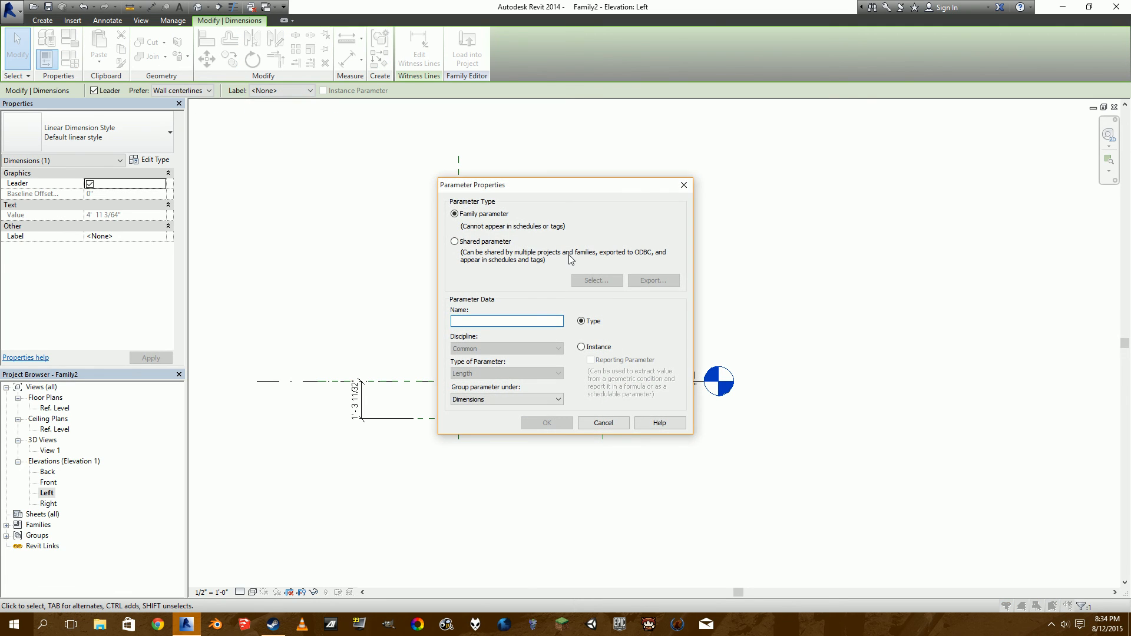
{"action": "type", "text": "Length"}
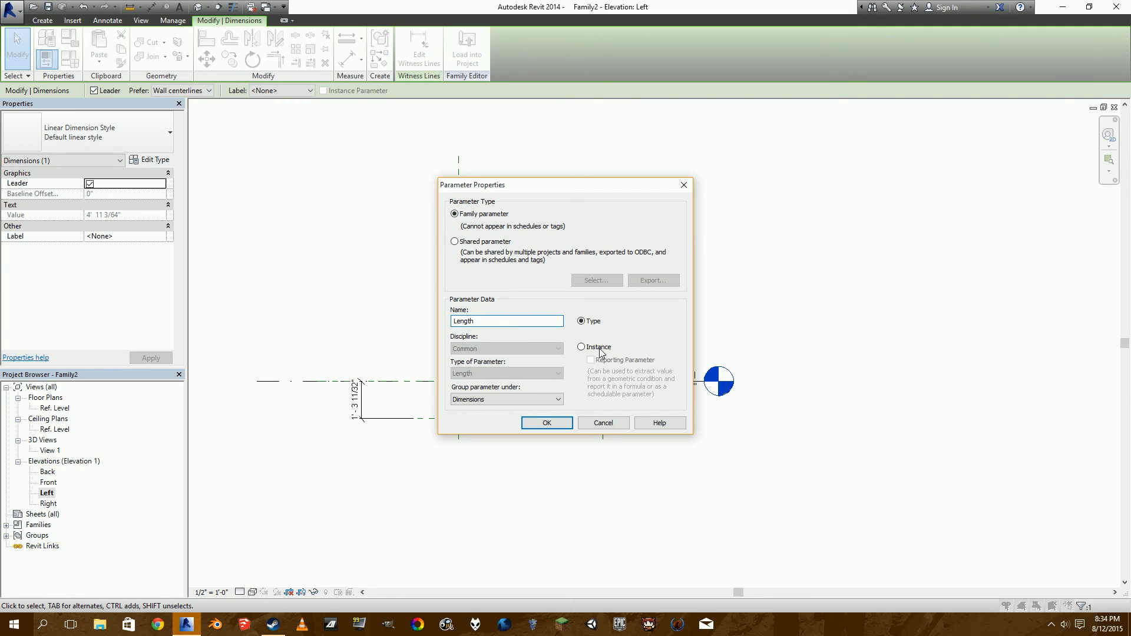
{"action": "left_click", "coordinate": [548, 424]}
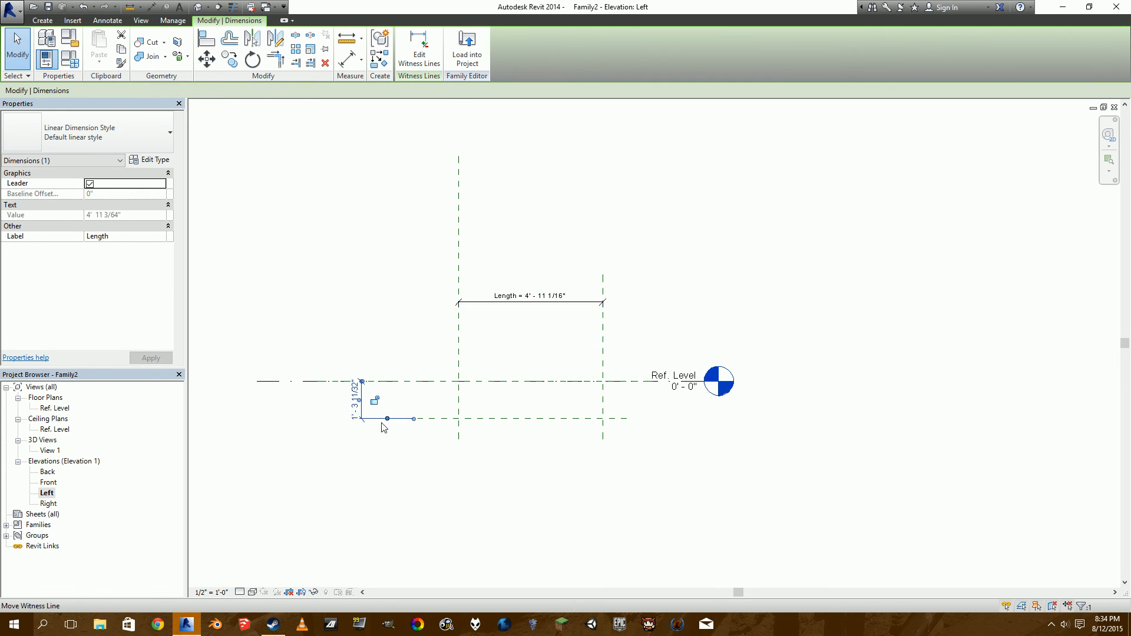
Step: Label the dimension below Ref. Level with a new type family parameter named Depth
{"action": "left_click", "coordinate": [384, 427]}
{"action": "left_click", "coordinate": [281, 91]}
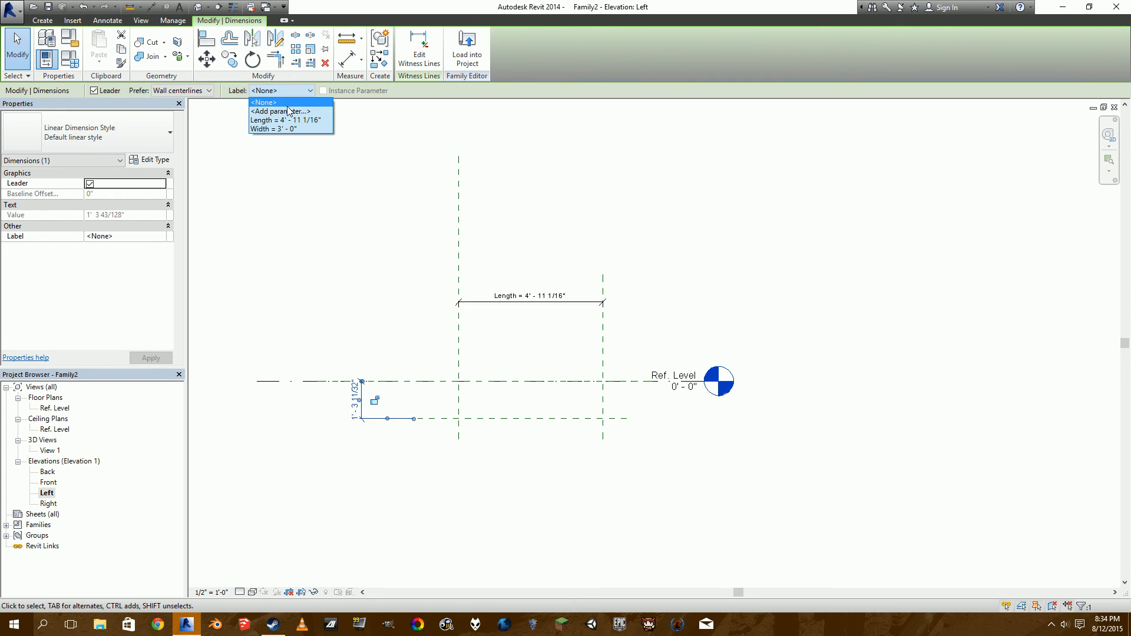
{"action": "left_click", "coordinate": [288, 112]}
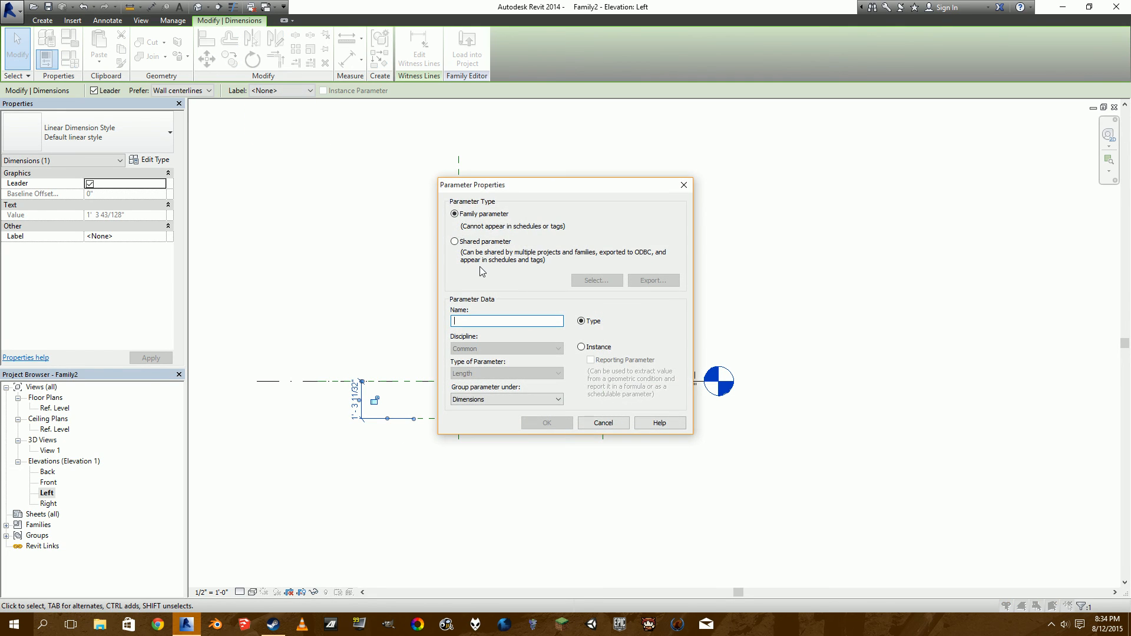
{"action": "type", "text": "Depth"}
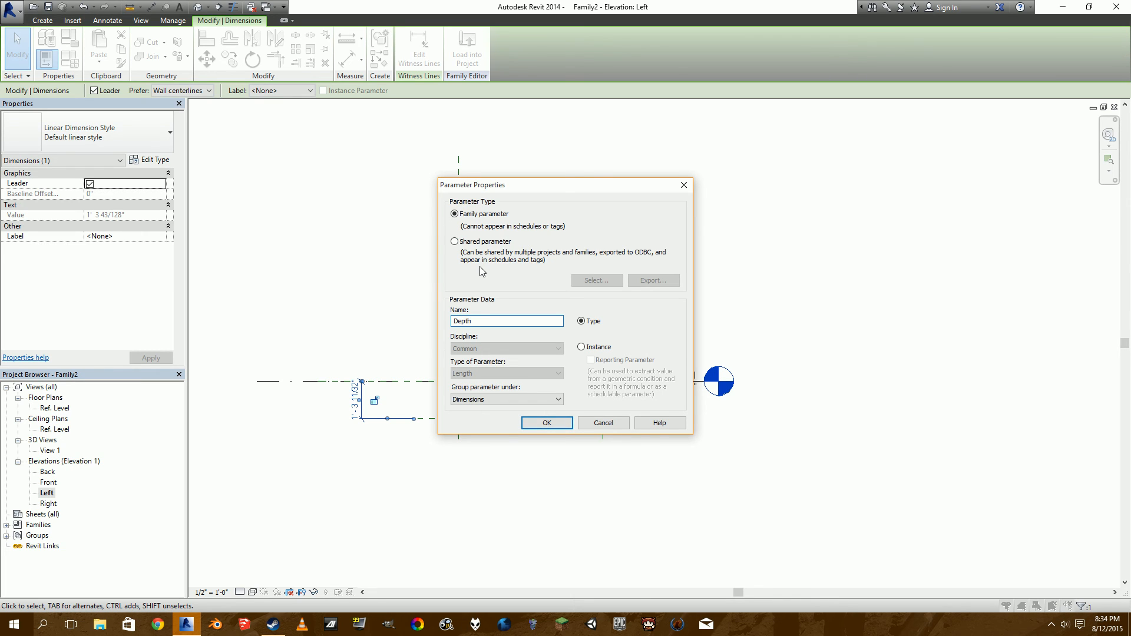
{"action": "key", "text": "Return"}
Step: Set the Length dimension between the vertical reference planes to 5' 0"
{"action": "scroll", "coordinate": [509, 298], "scroll_direction": "up", "scroll_amount": 2}
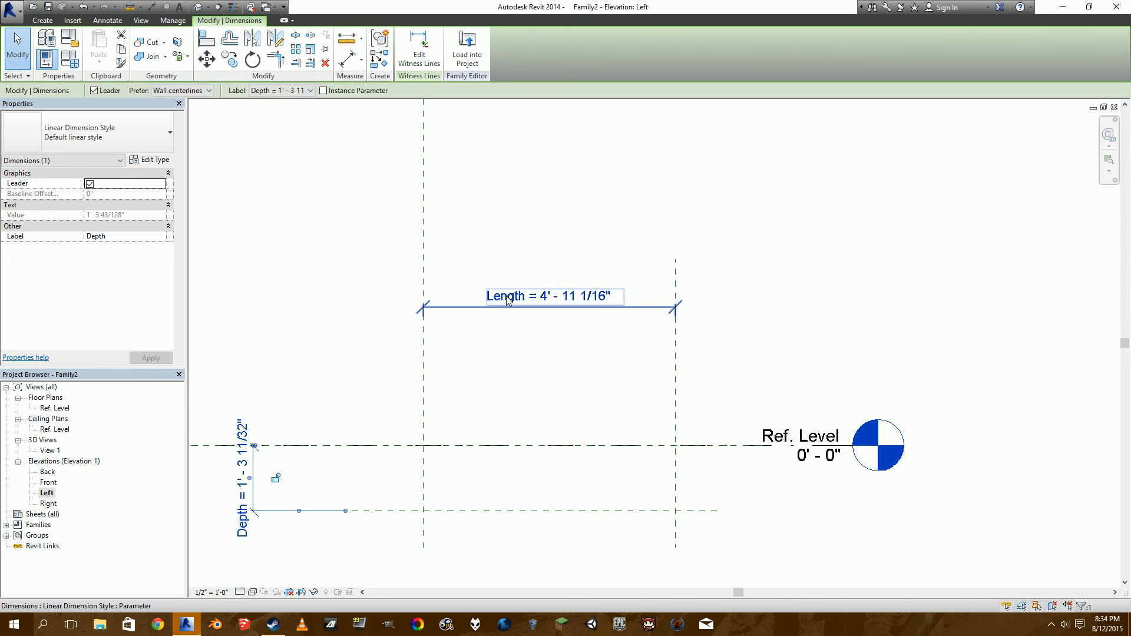
{"action": "left_click", "coordinate": [621, 381]}
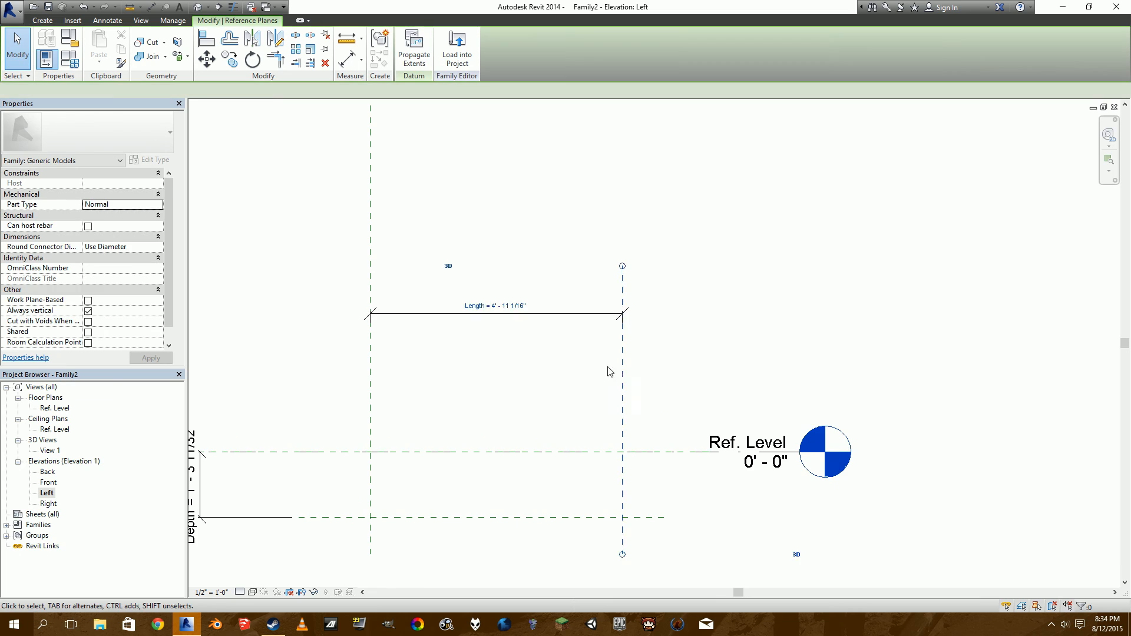
{"action": "scroll", "coordinate": [580, 364], "scroll_direction": "down", "scroll_amount": 1}
{"action": "scroll", "coordinate": [520, 322], "scroll_direction": "up", "scroll_amount": 4}
{"action": "key", "text": "Escape"}
{"action": "left_click", "coordinate": [559, 323]}
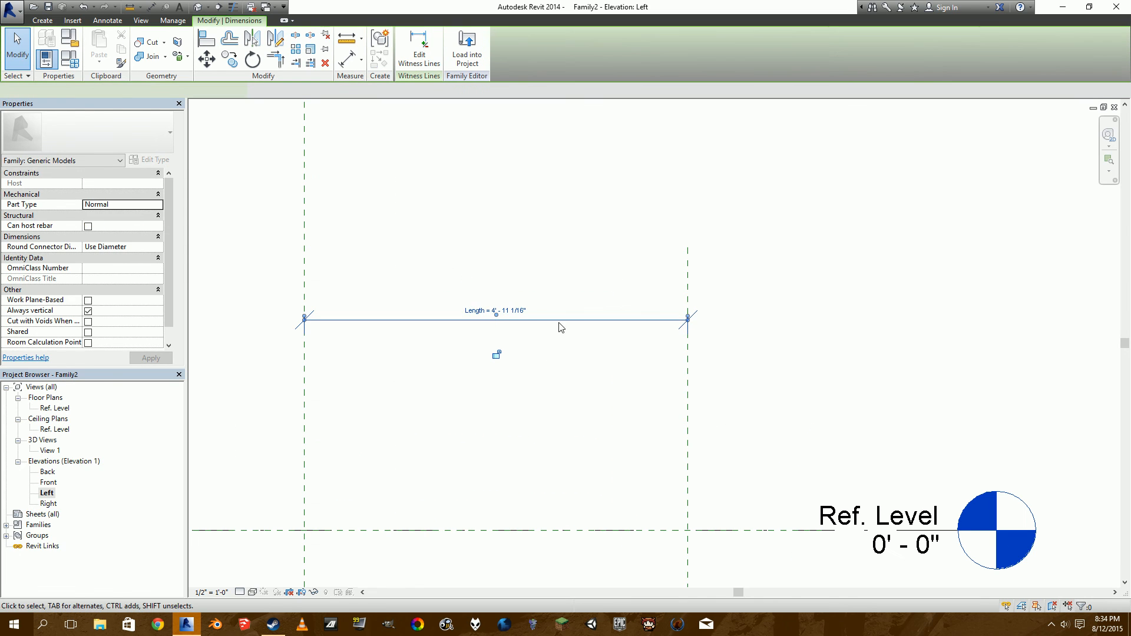
{"action": "left_click", "coordinate": [521, 311]}
{"action": "type", "text": "5"}
{"action": "key", "text": "Return"}
{"action": "scroll", "coordinate": [553, 251], "scroll_direction": "down", "scroll_amount": 1}
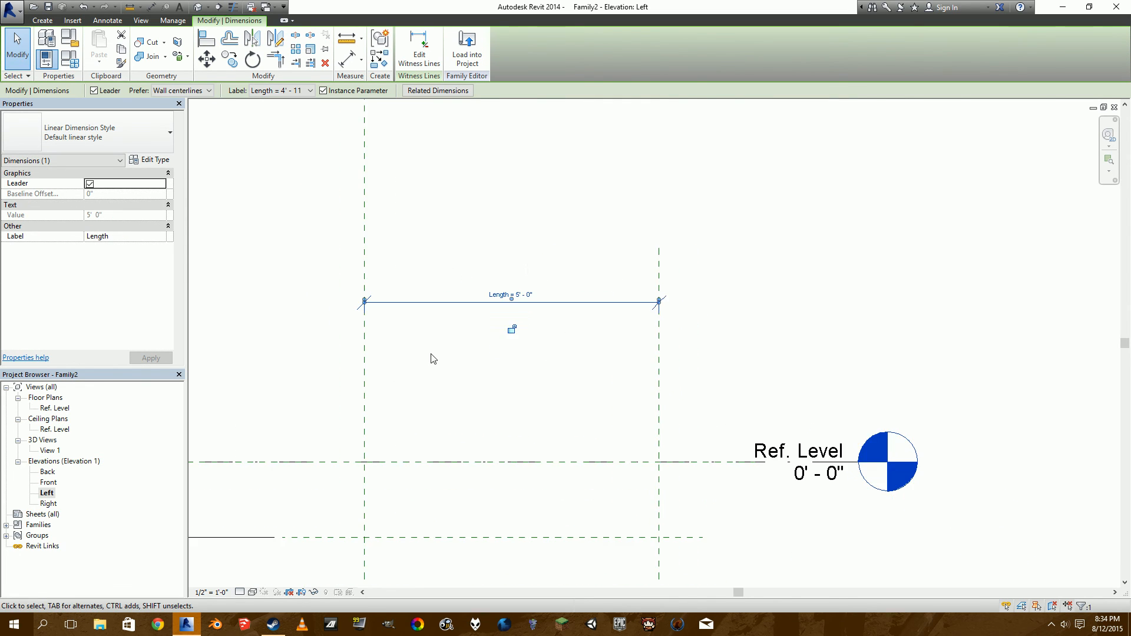
Step: Set the Depth dimension below Ref. Level to 0' 6"
{"action": "middle_click_drag", "start_coordinate": [433, 358], "coordinate": [600, 277]}
{"action": "left_click", "coordinate": [330, 412]}
{"action": "left_click", "coordinate": [328, 403]}
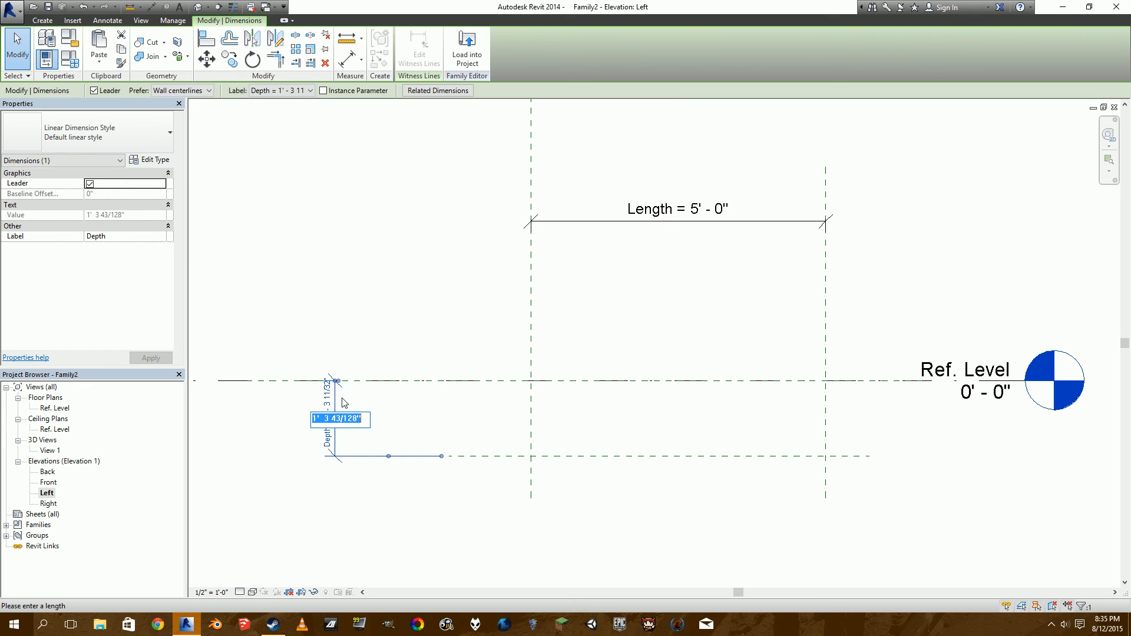
{"action": "type", "text": "6"}
{"action": "key", "text": "Return"}
{"action": "left_click", "coordinate": [361, 304]}
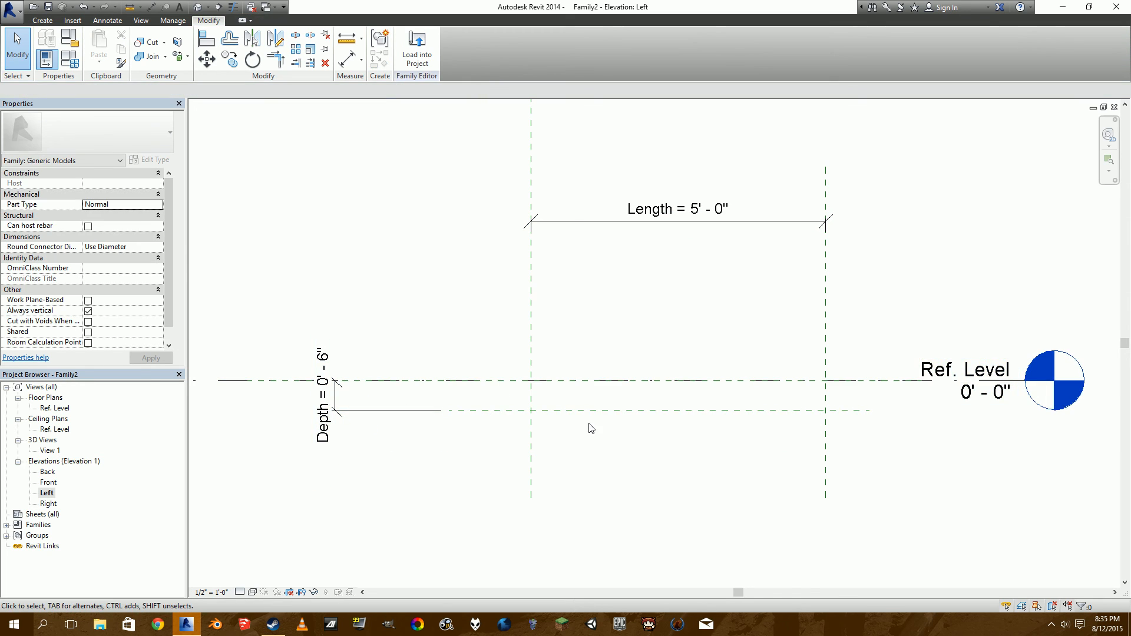
Step: Examine the sloped extension at the slab edge in the Project1 3D view, and return to the family's Left elevation
{"action": "middle_click_drag", "start_coordinate": [802, 417], "coordinate": [658, 428]}
{"action": "scroll", "coordinate": [649, 416], "scroll_direction": "down", "scroll_amount": 2}
{"action": "scroll", "coordinate": [607, 417], "scroll_direction": "up", "scroll_amount": 1}
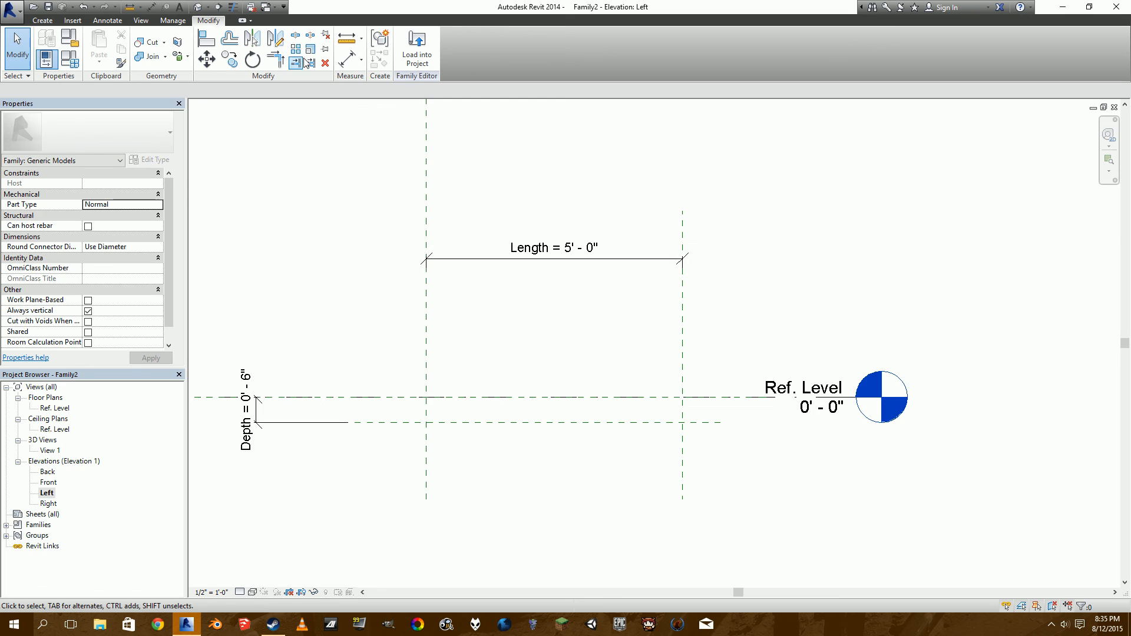
{"action": "left_click", "coordinate": [252, 7]}
{"action": "key", "text": "ctrl+Tab"}
{"action": "middle_click_drag", "start_coordinate": [543, 408], "coordinate": [722, 384], "text": "shift"}
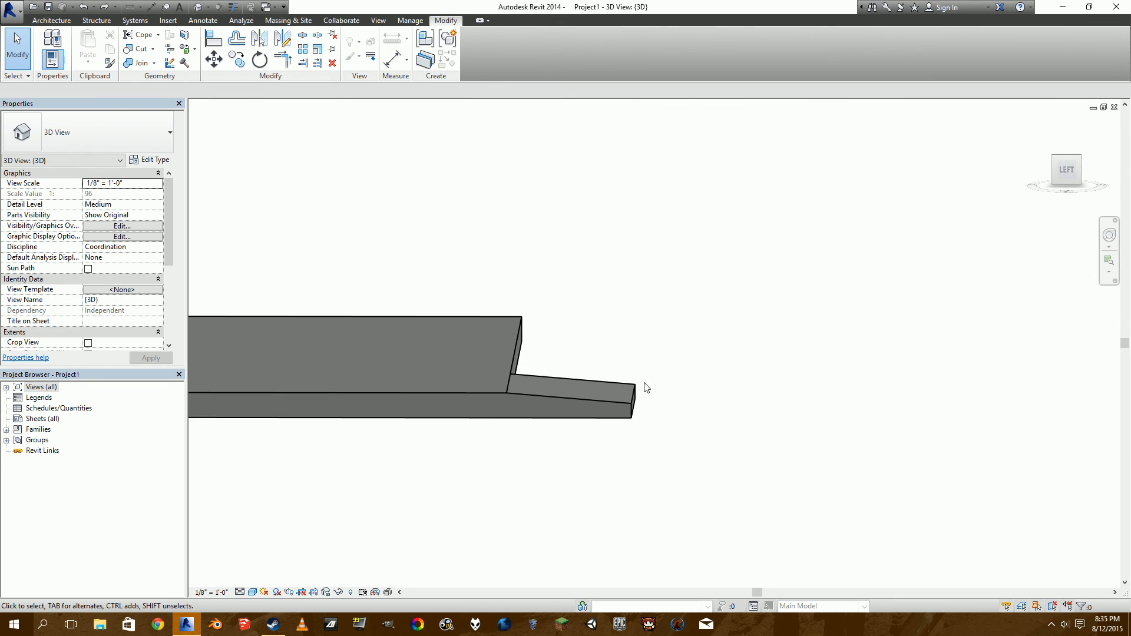
{"action": "middle_click_drag", "start_coordinate": [631, 384], "coordinate": [501, 411], "text": "shift"}
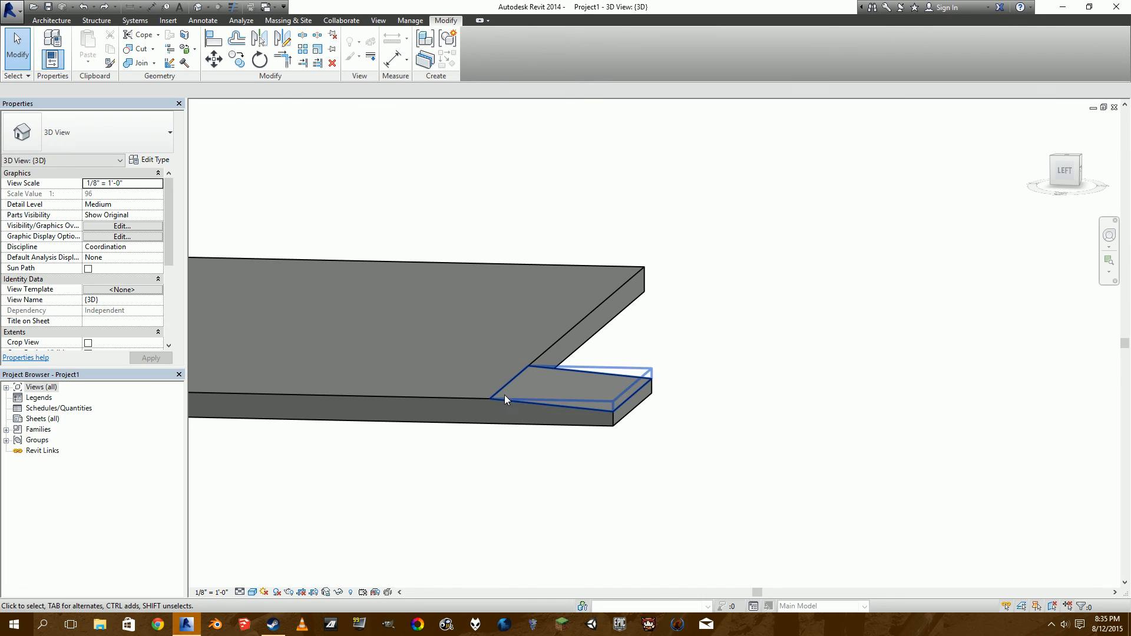
{"action": "middle_click_drag", "start_coordinate": [687, 406], "coordinate": [635, 432], "text": "shift"}
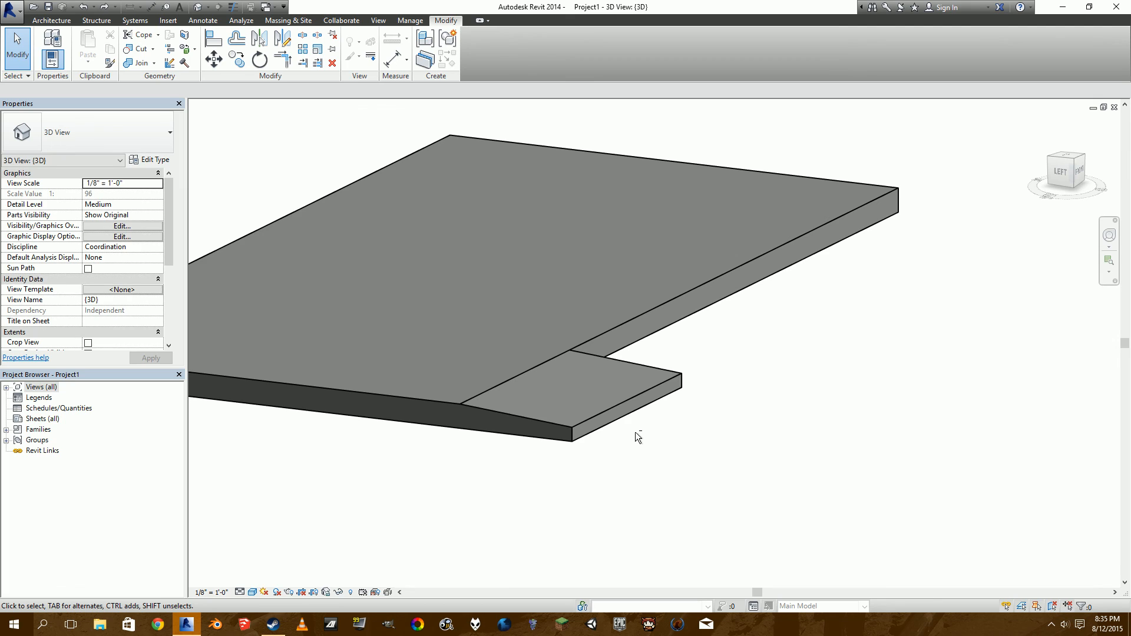
{"action": "key", "text": "ctrl+Tab"}
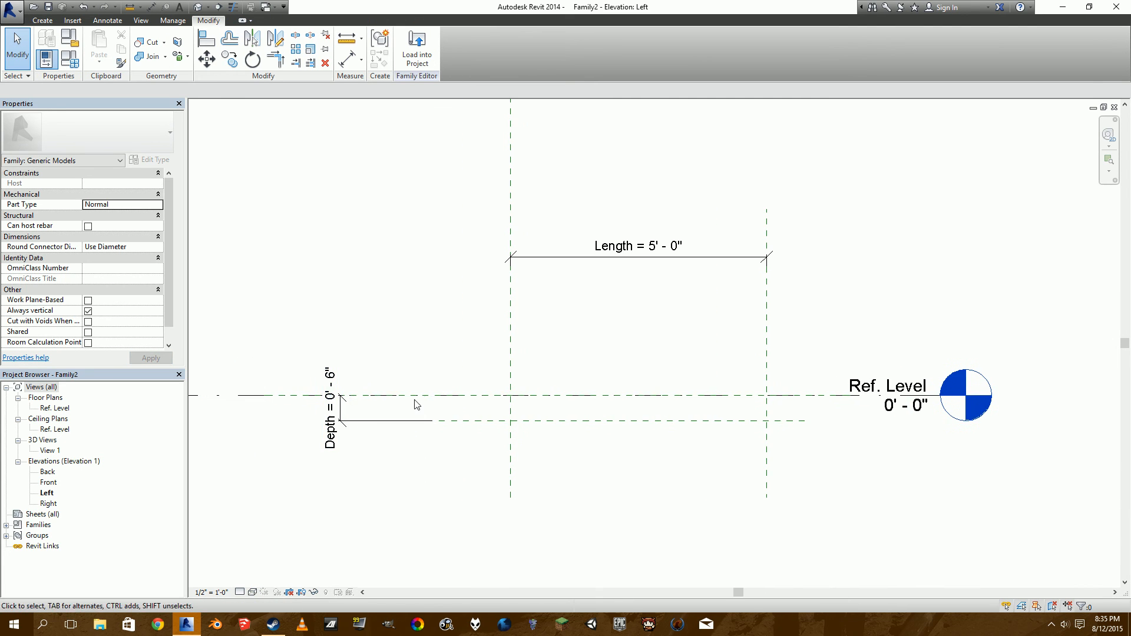
Step: Start a void extrusion and pick locked sketch lines from Ref. Level and the right vertical reference plane
{"action": "left_click", "coordinate": [42, 22]}
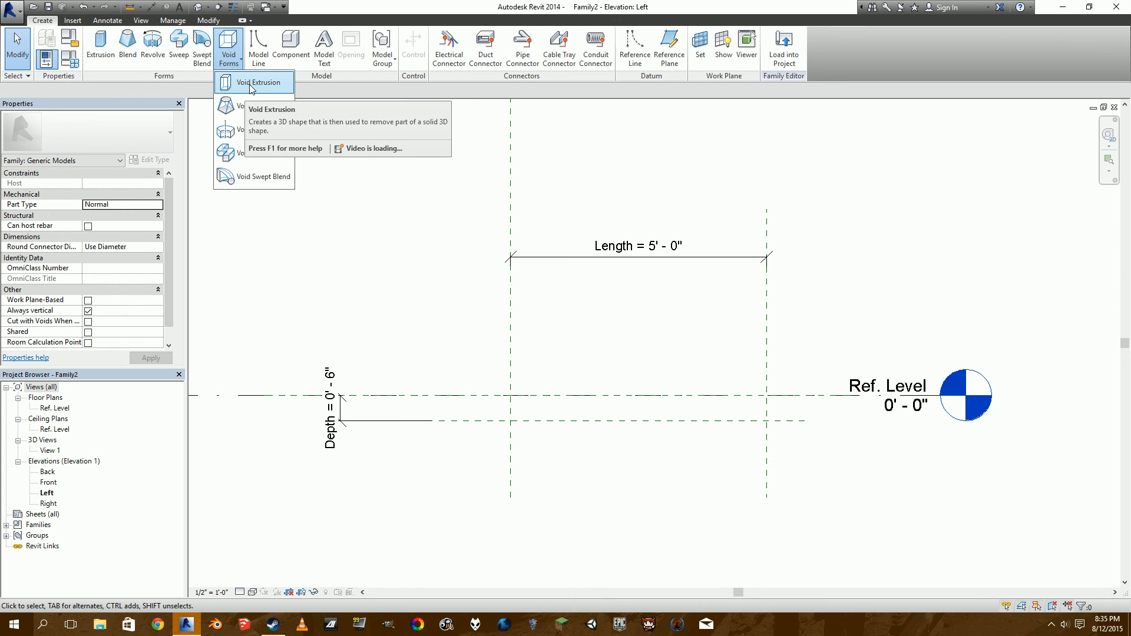
{"action": "left_click", "coordinate": [252, 85]}
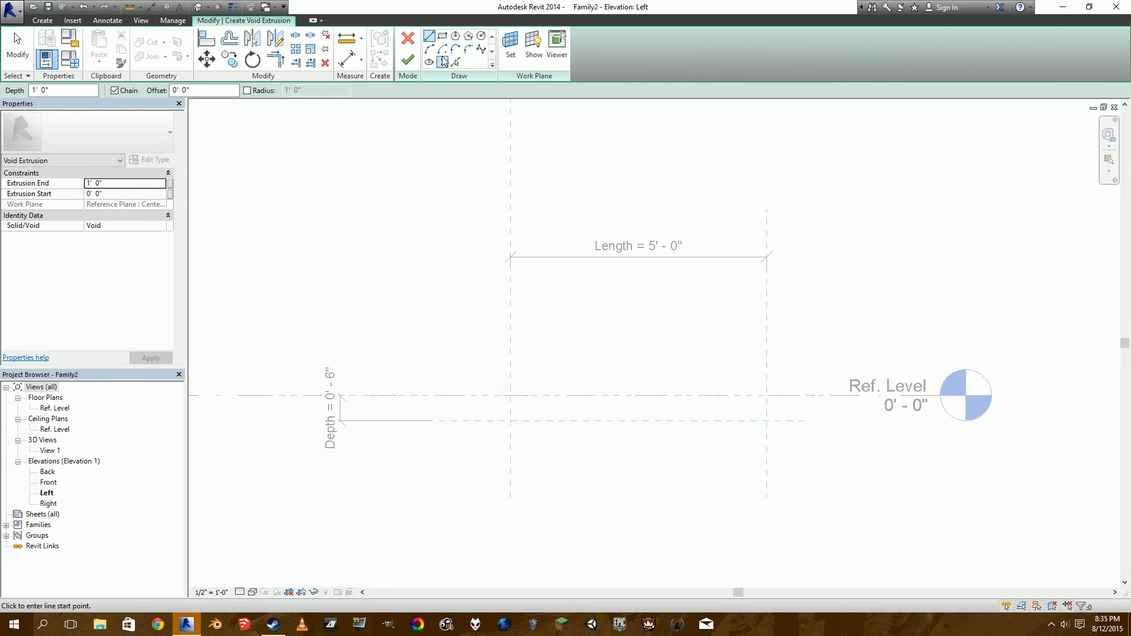
{"action": "left_click", "coordinate": [455, 62]}
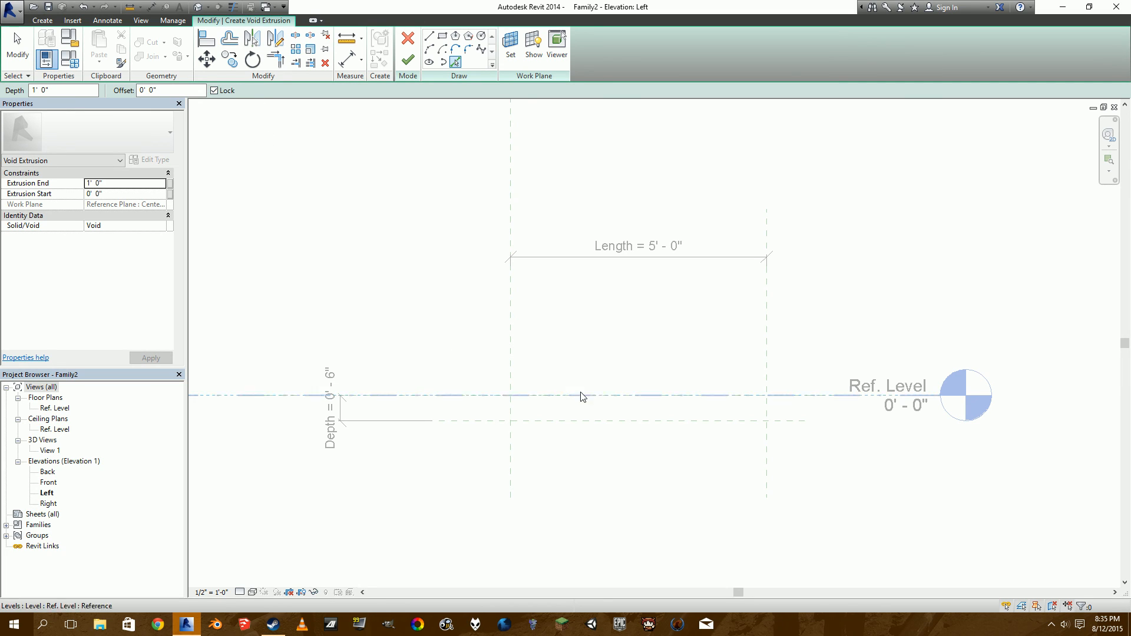
{"action": "left_click", "coordinate": [532, 401]}
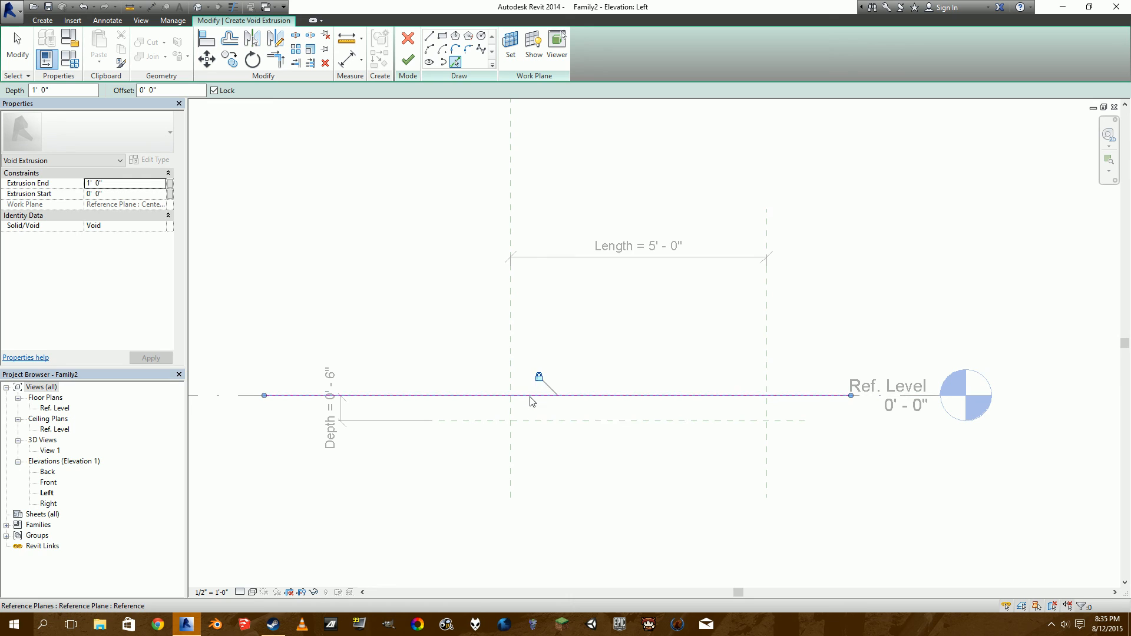
{"action": "left_click", "coordinate": [767, 411]}
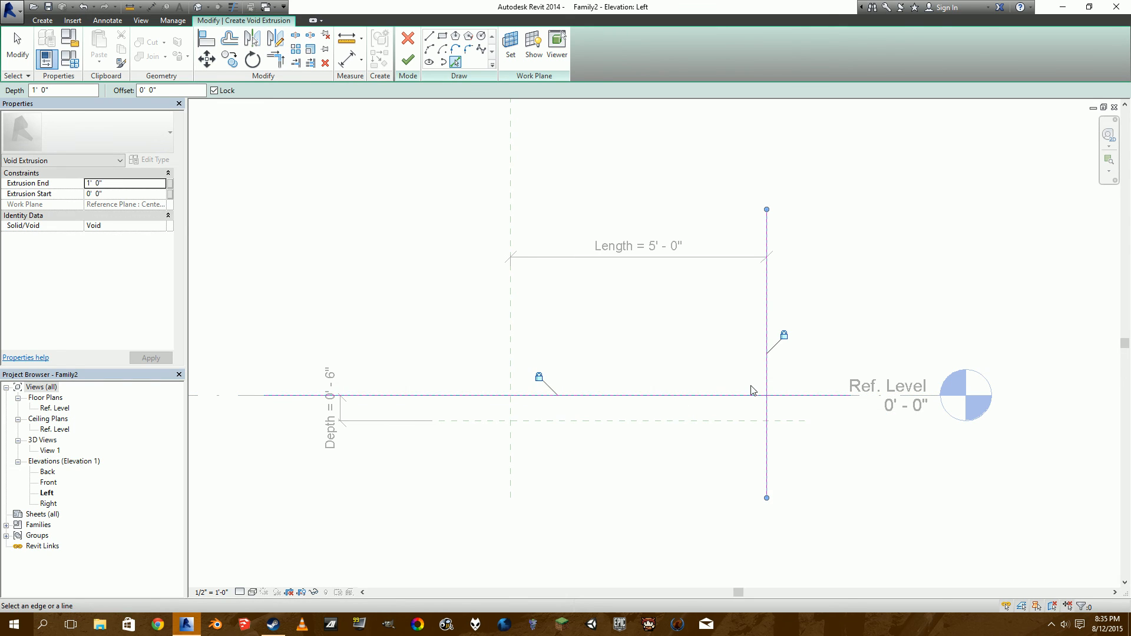
{"action": "middle_click_drag", "start_coordinate": [764, 387], "coordinate": [695, 384]}
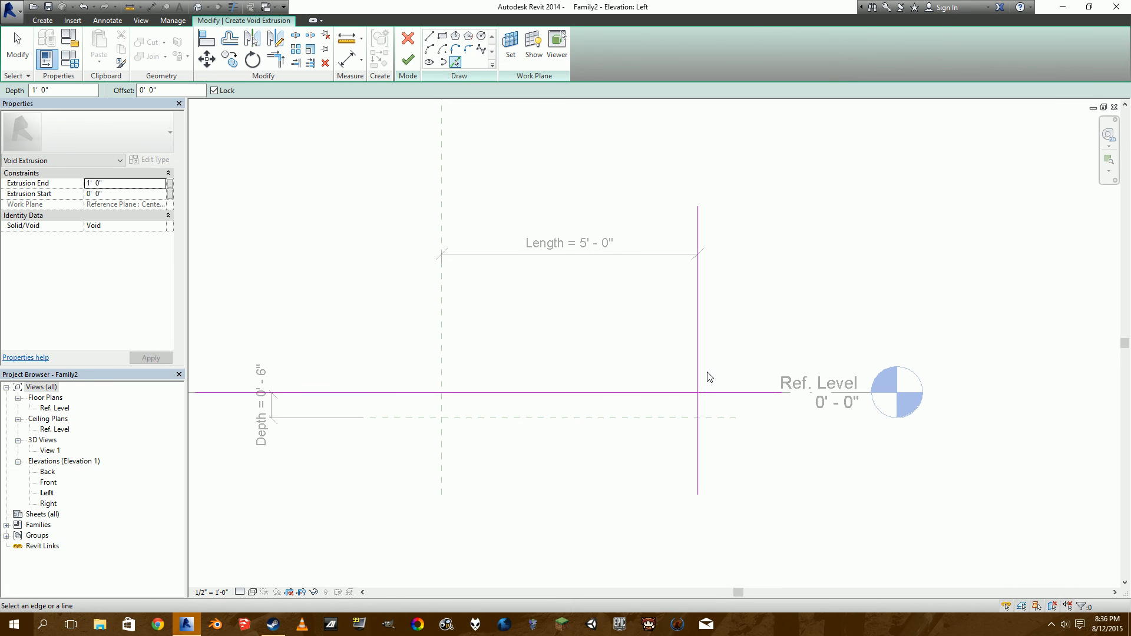
{"action": "key", "text": "Escape"}
Step: Sketch a sloped line from the centre plane at Ref. Level to where the right vertical plane meets the lower horizontal plane
{"action": "left_click", "coordinate": [428, 37]}
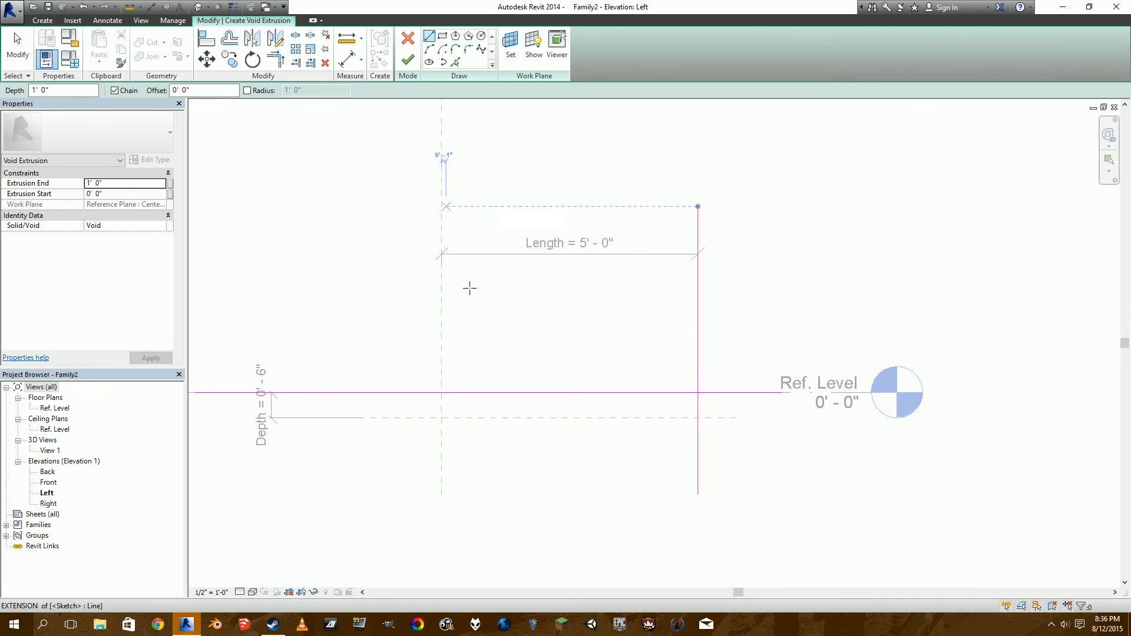
{"action": "left_click", "coordinate": [442, 392]}
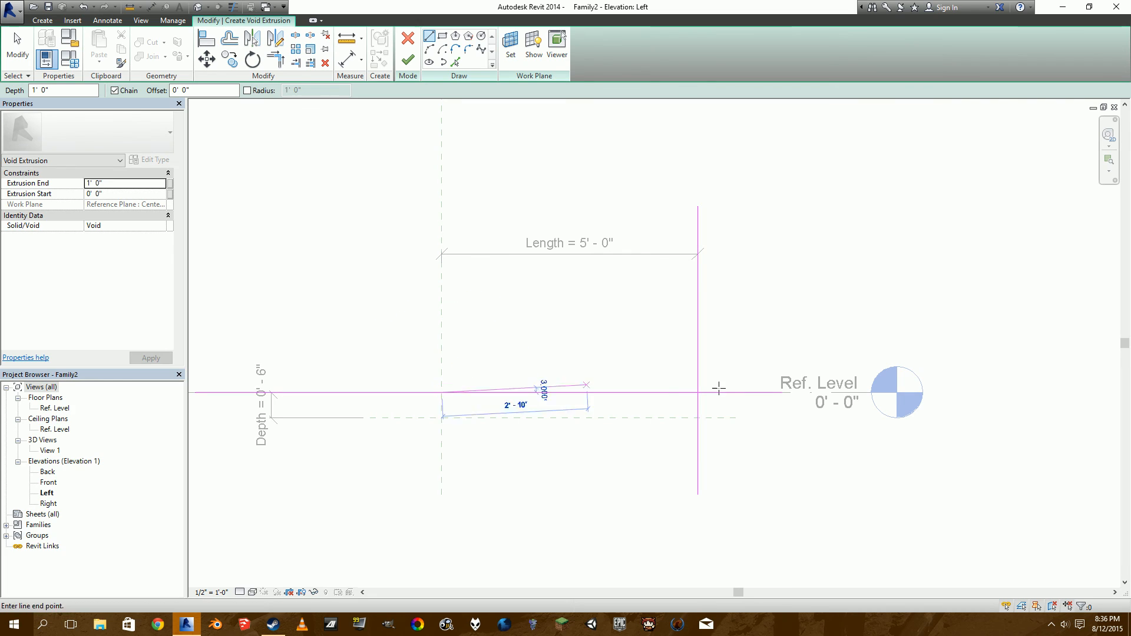
{"action": "left_click", "coordinate": [699, 418]}
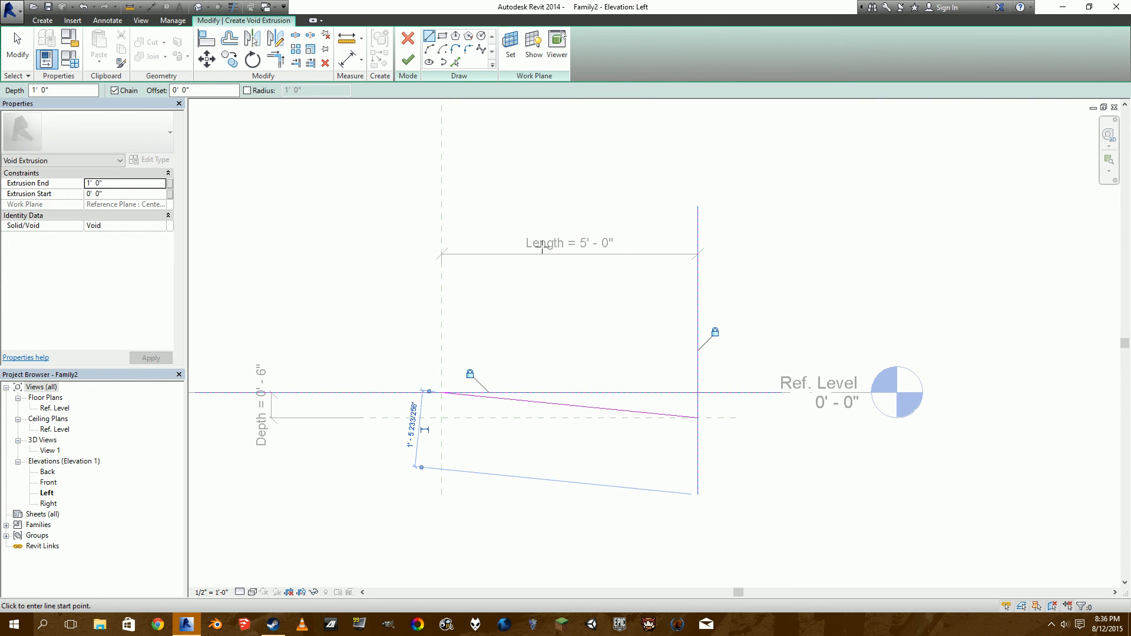
Step: Trim the horizontal and vertical sketch lines to a corner, closing the triangular void profile
{"action": "left_click", "coordinate": [281, 66]}
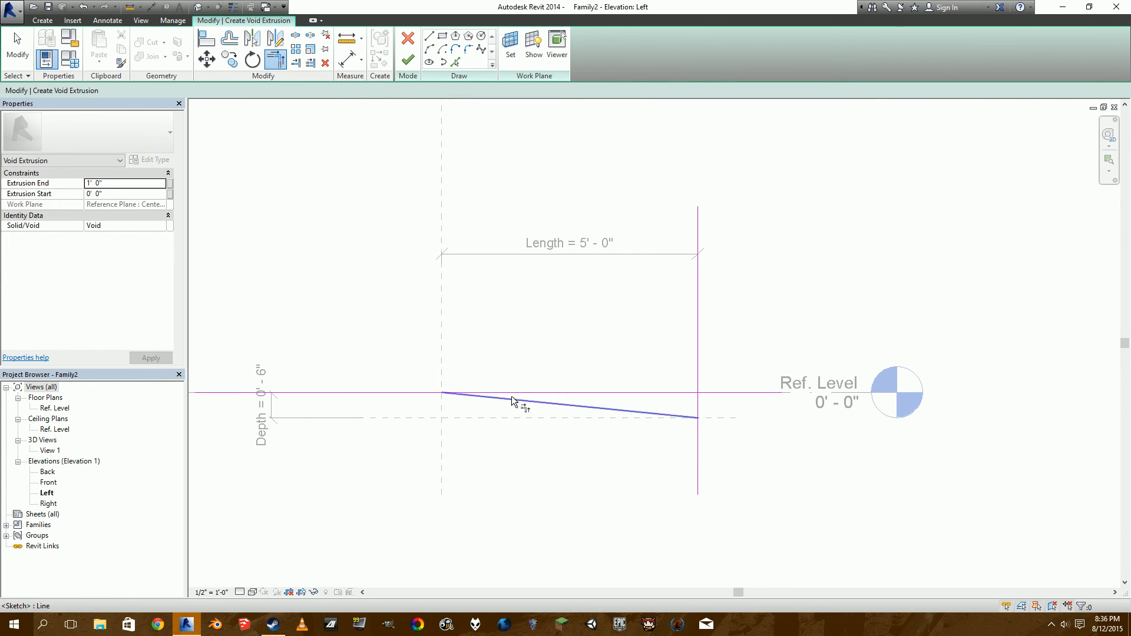
{"action": "left_click", "coordinate": [677, 392]}
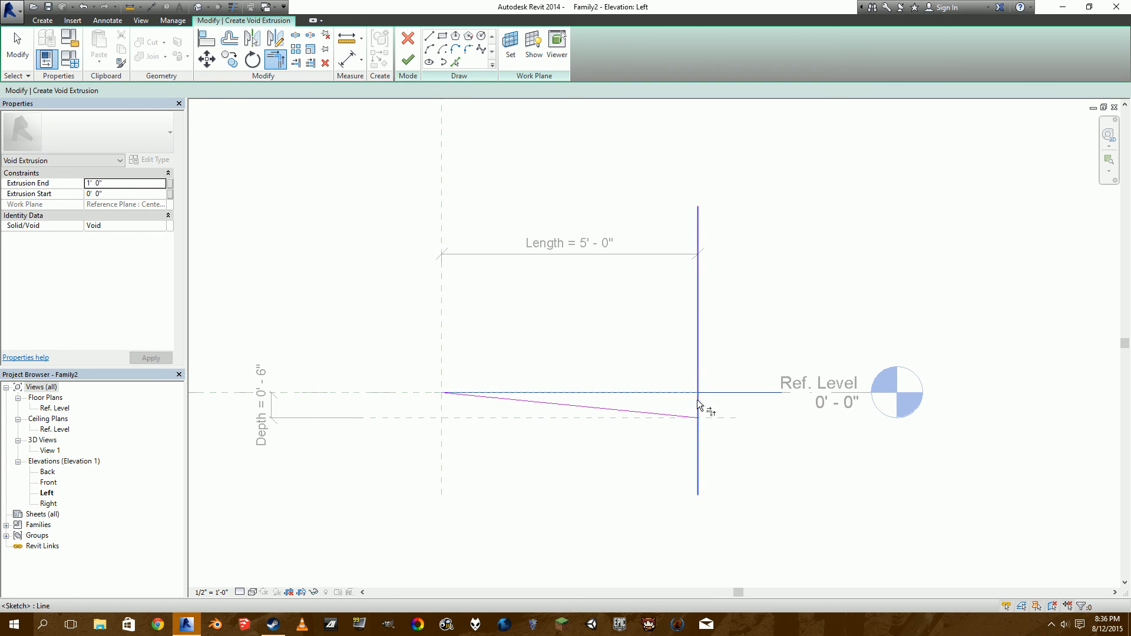
{"action": "left_click", "coordinate": [698, 400]}
{"action": "key", "text": "Escape"}
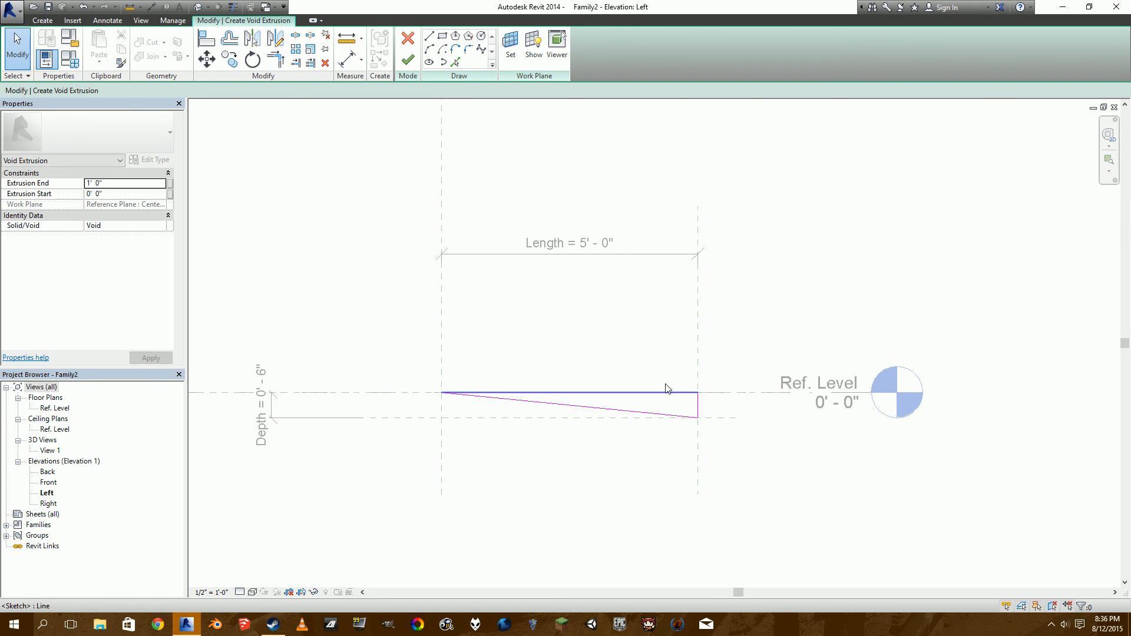
Step: Turn on Automatic Sketch Dimensions under the annotation categories in the Left elevation's Visibility/Graphic Overrides
{"action": "left_click", "coordinate": [143, 25]}
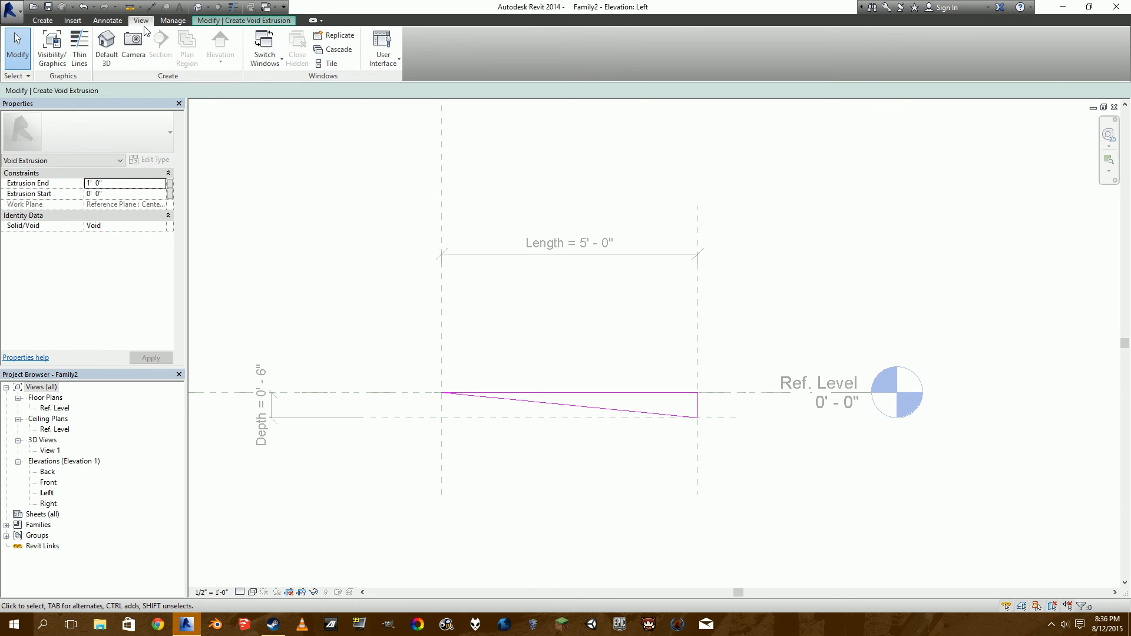
{"action": "left_click", "coordinate": [50, 52]}
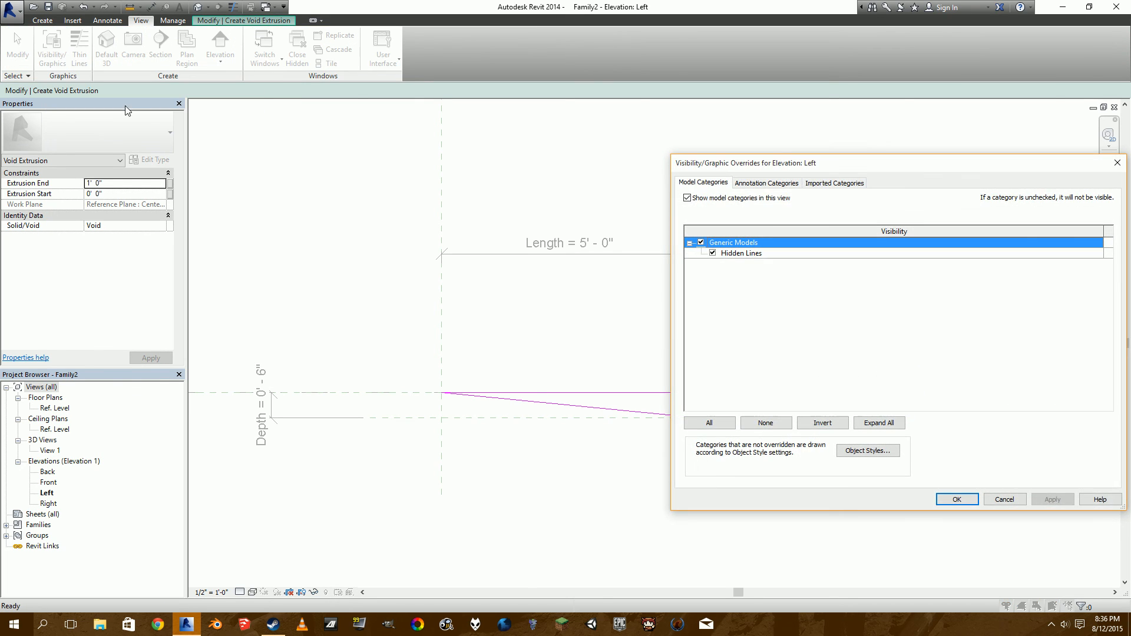
{"action": "left_click", "coordinate": [772, 183]}
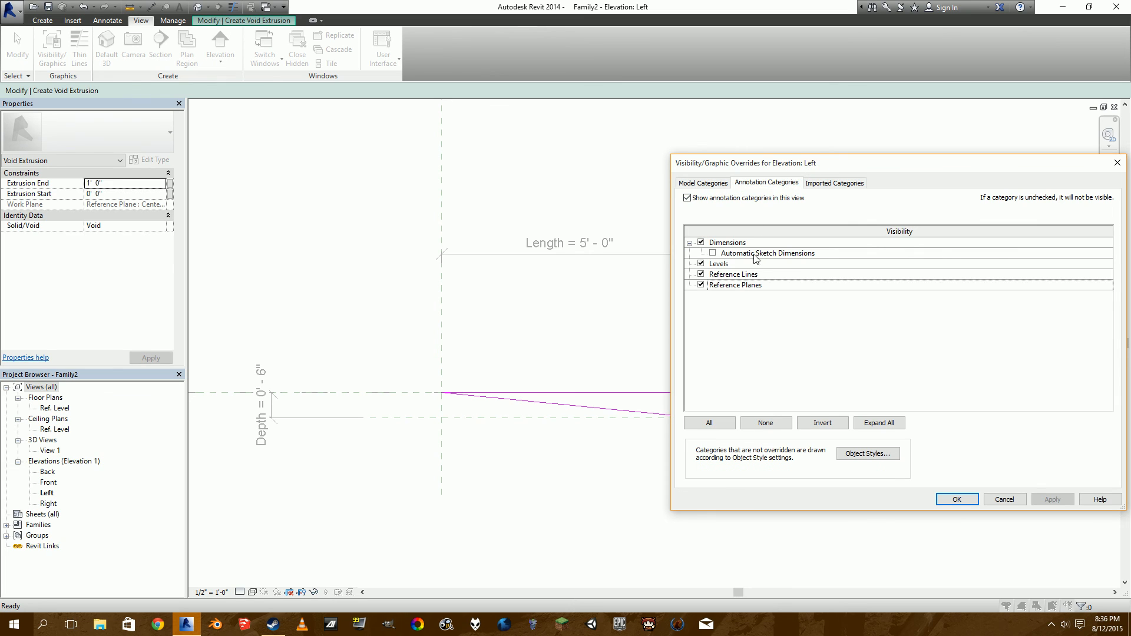
{"action": "left_click_drag", "start_coordinate": [767, 171], "coordinate": [660, 167]}
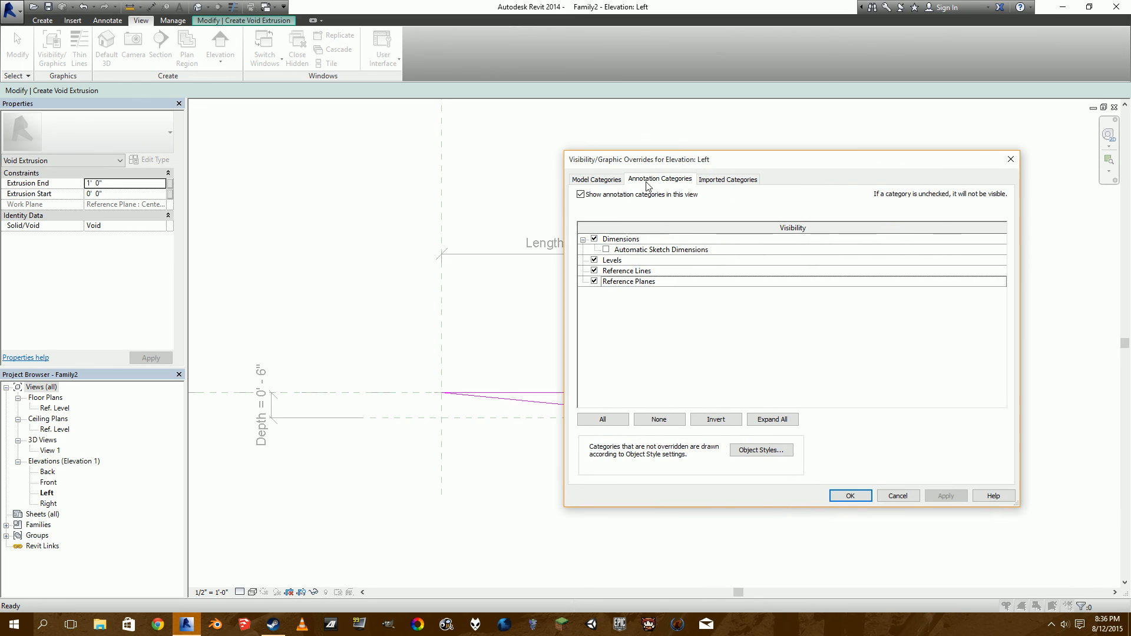
{"action": "left_click", "coordinate": [607, 250]}
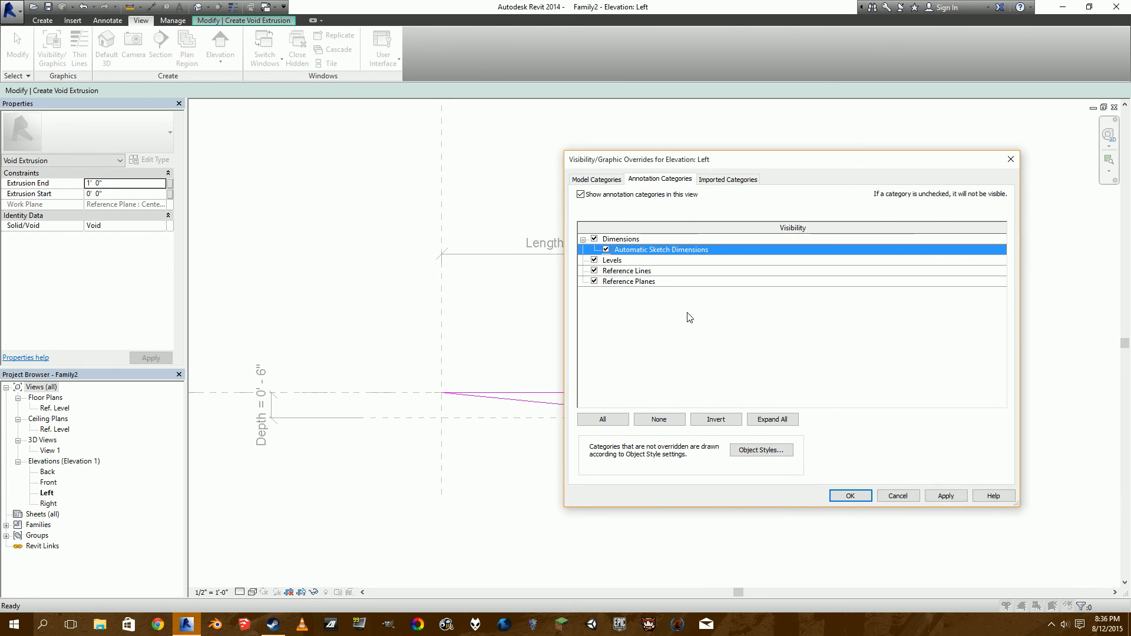
{"action": "left_click", "coordinate": [866, 497]}
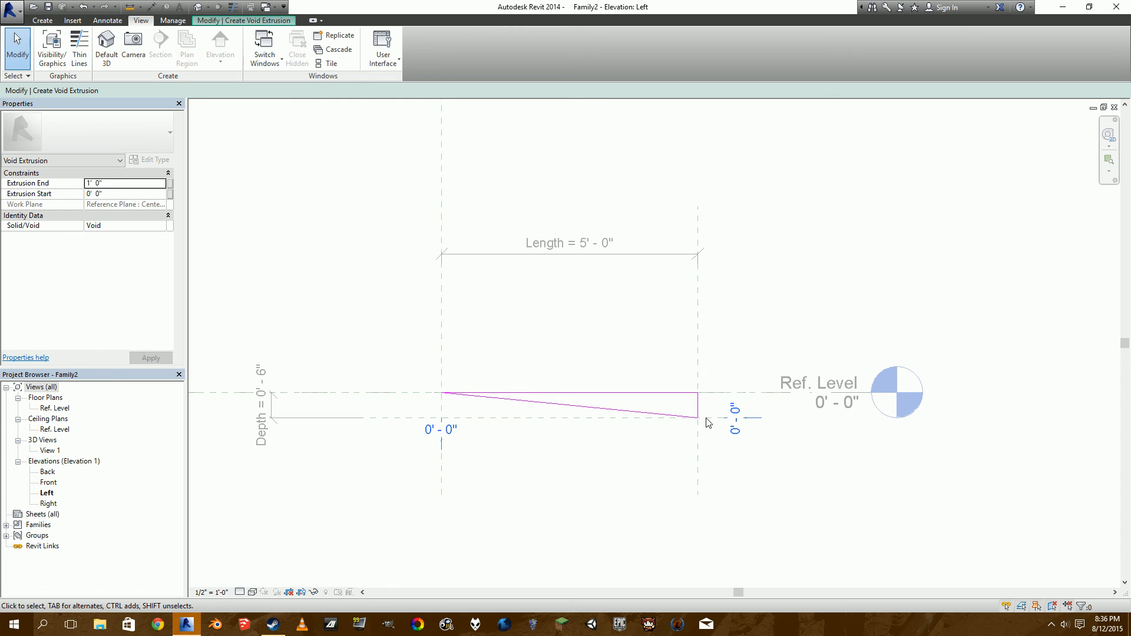
Step: Align the sloped line's lower endpoint to the lower horizontal reference plane and lock the alignment
{"action": "scroll", "coordinate": [702, 423], "scroll_direction": "up", "scroll_amount": 3}
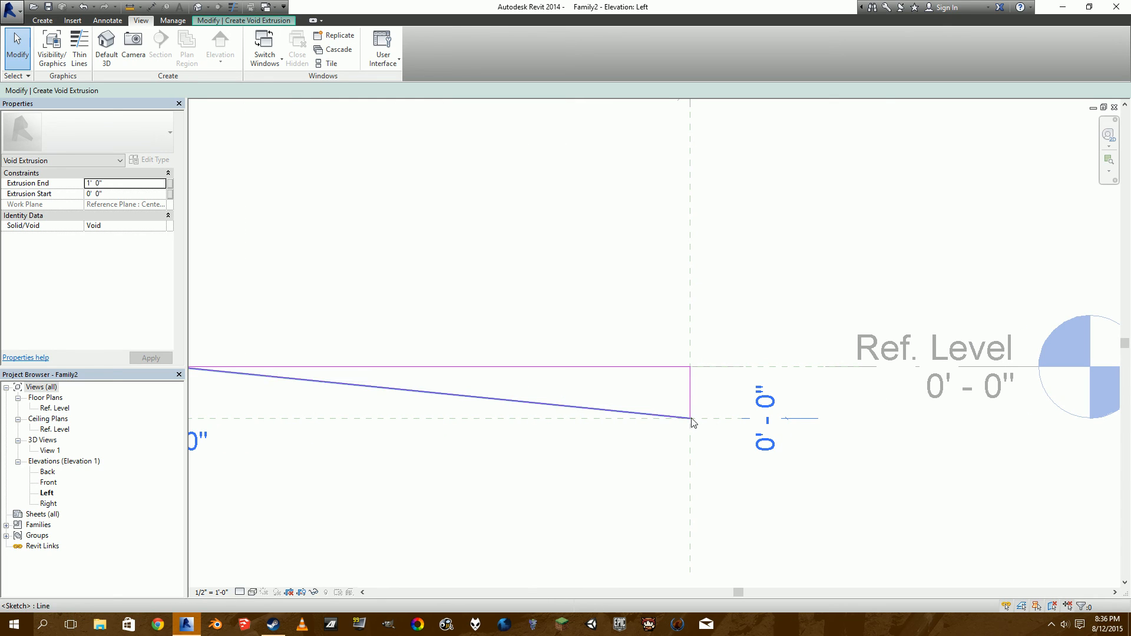
{"action": "scroll", "coordinate": [693, 423], "scroll_direction": "down", "scroll_amount": 1}
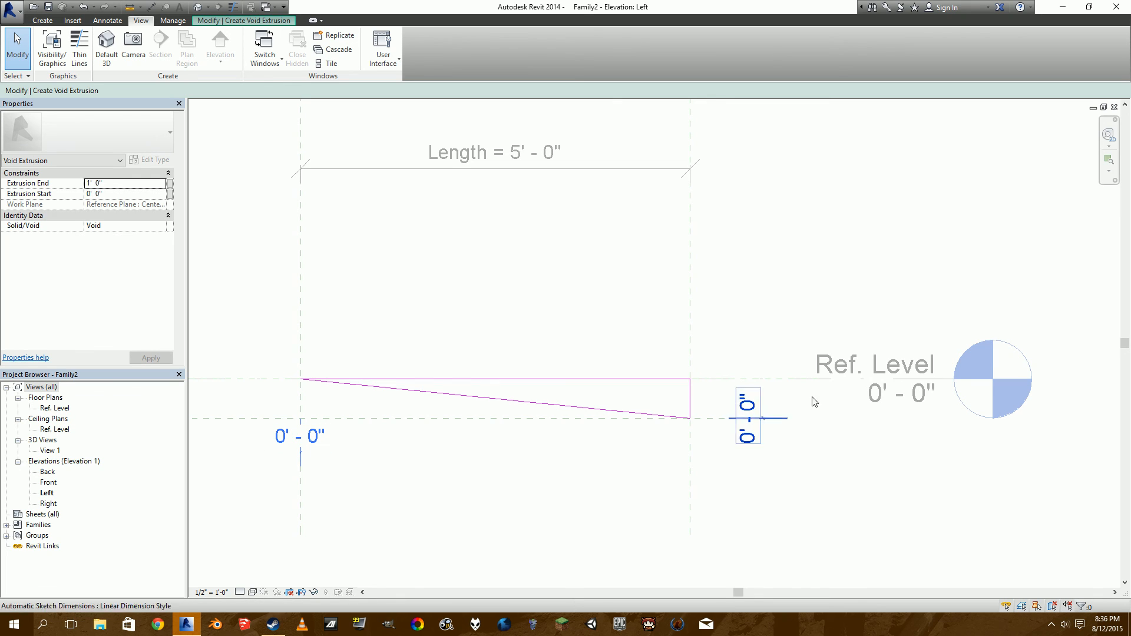
{"action": "left_click", "coordinate": [235, 22]}
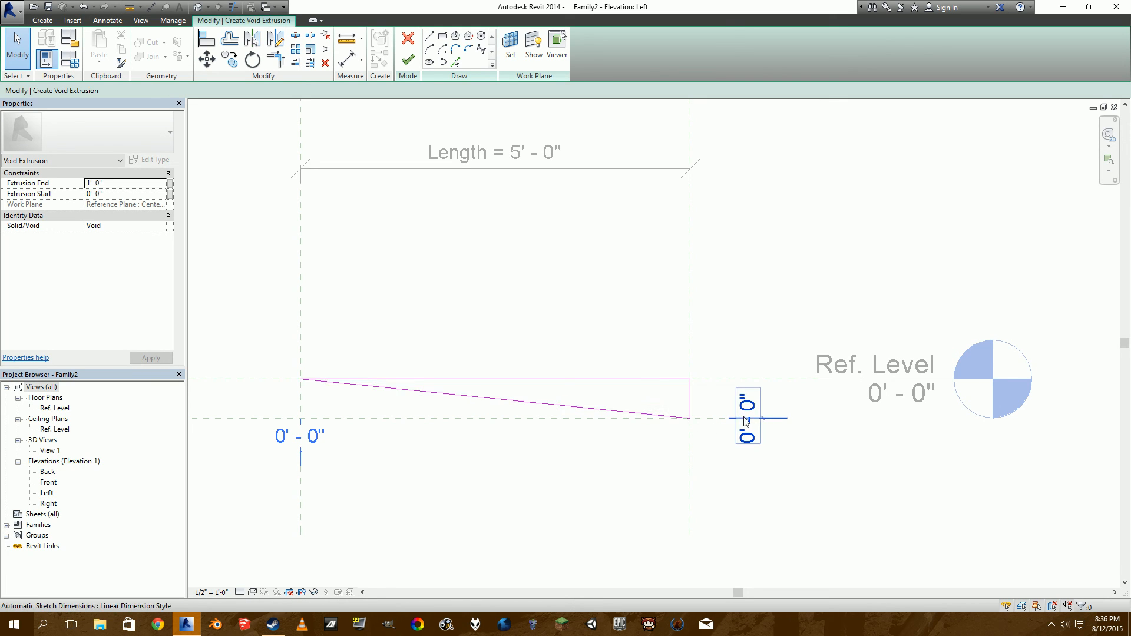
{"action": "left_click", "coordinate": [206, 38]}
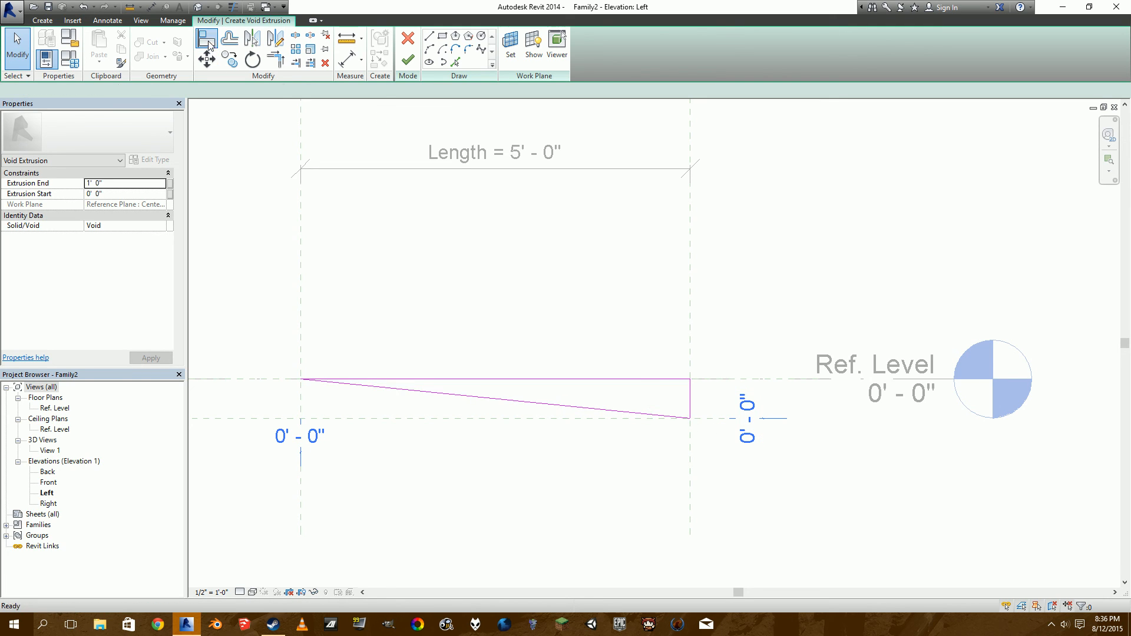
{"action": "left_click", "coordinate": [713, 419]}
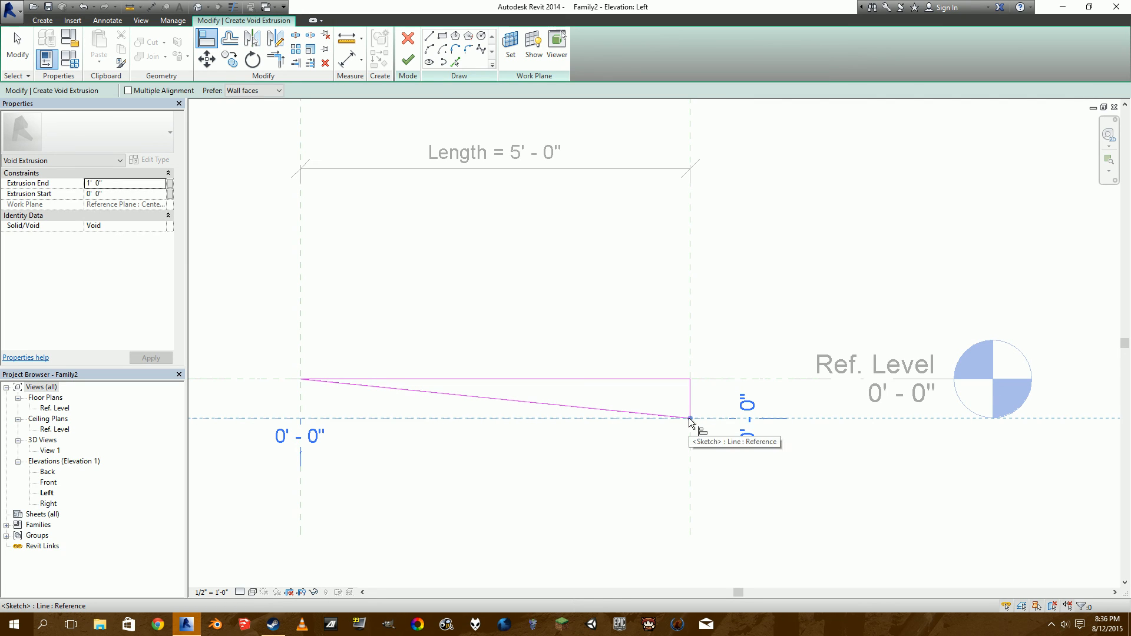
{"action": "left_click", "coordinate": [690, 419]}
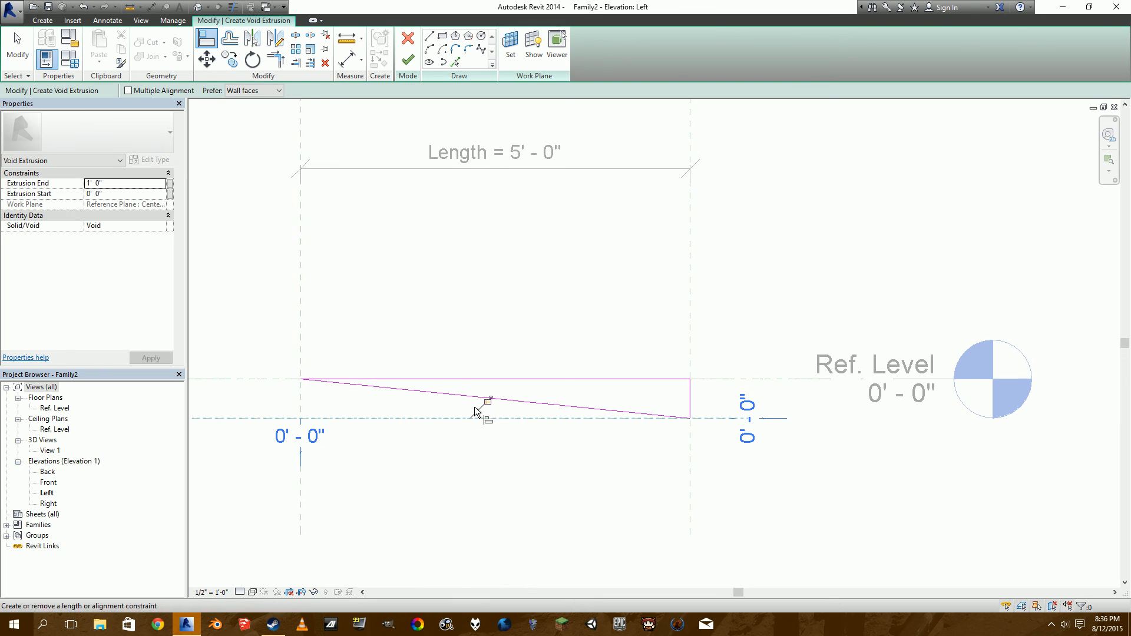
Step: Align the sloped line's upper endpoint to the centre vertical reference plane and lock the alignment
{"action": "middle_click_drag", "start_coordinate": [427, 450], "coordinate": [575, 429]}
{"action": "left_click", "coordinate": [450, 369]}
{"action": "left_click", "coordinate": [450, 359]}
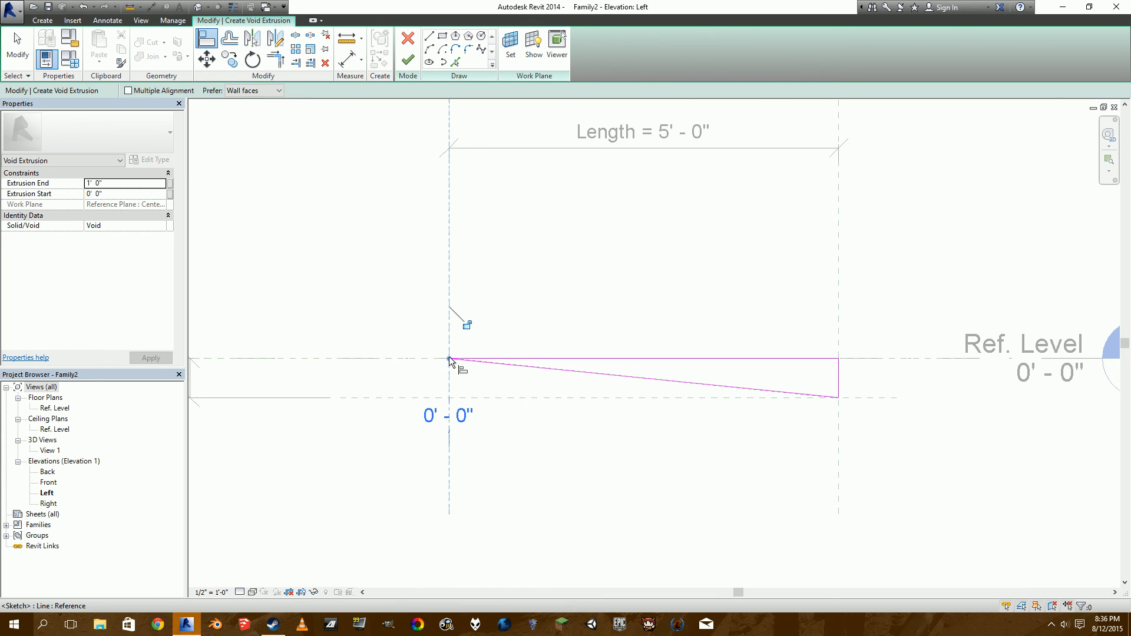
{"action": "scroll", "coordinate": [536, 306], "scroll_direction": "down", "scroll_amount": 1}
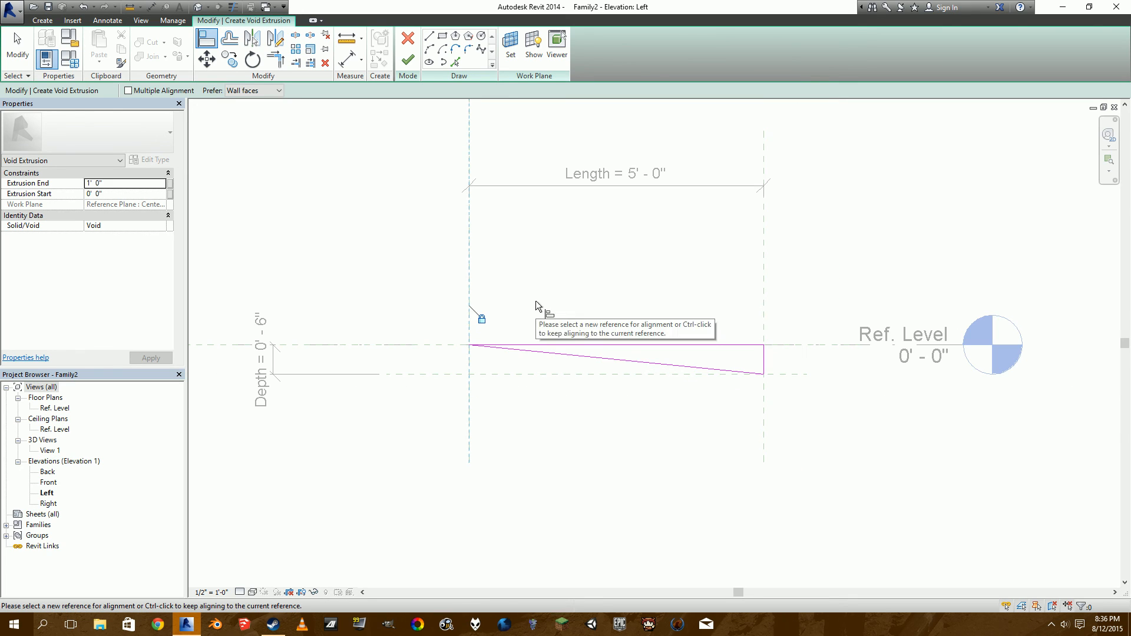
{"action": "key", "text": "Escape"}
{"action": "middle_click_drag", "start_coordinate": [522, 301], "coordinate": [416, 306]}
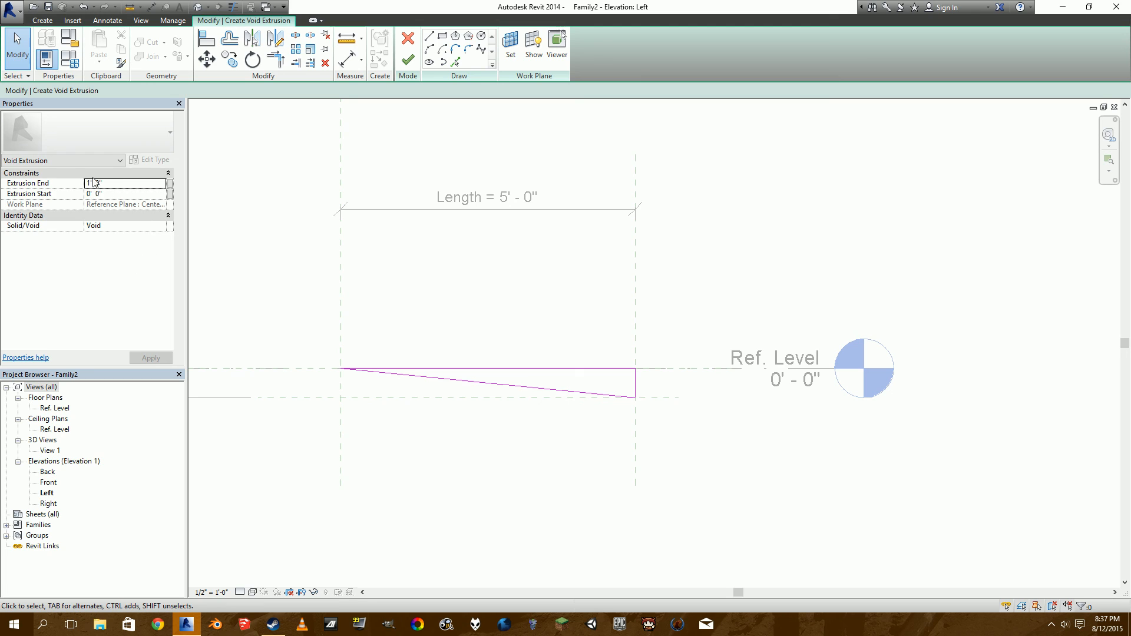
Step: Finish the void extrusion and, in the Ref. Level floor plan, stretch it towards the offset Width plane to about 2' 1" deep
{"action": "left_click", "coordinate": [408, 61]}
{"action": "middle_click_drag", "start_coordinate": [387, 300], "coordinate": [486, 290]}
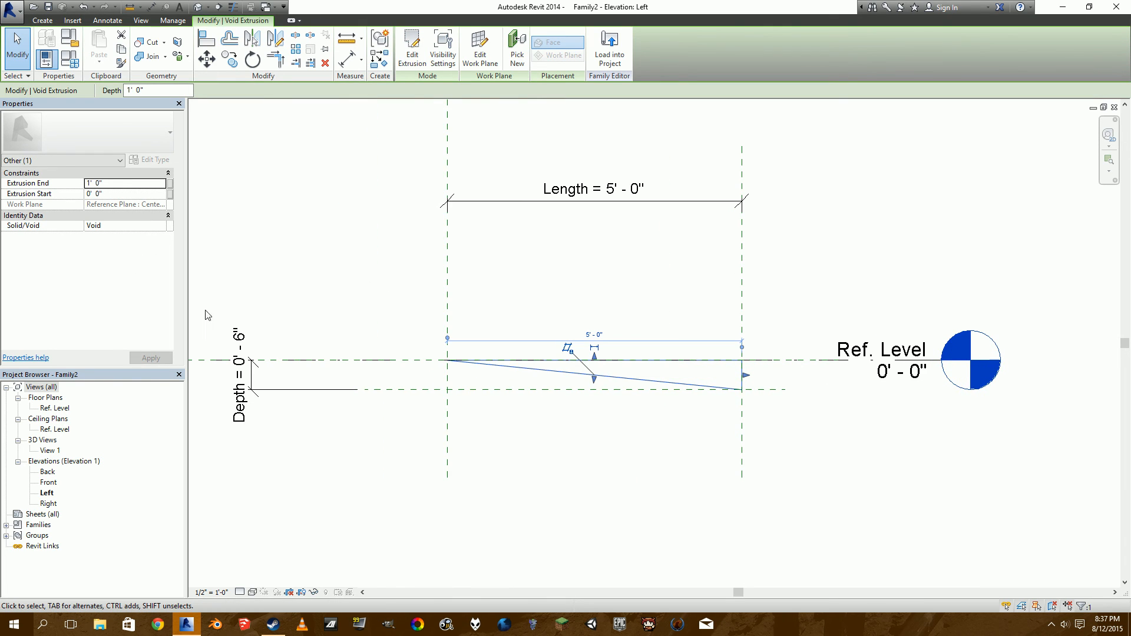
{"action": "double_click", "coordinate": [65, 408]}
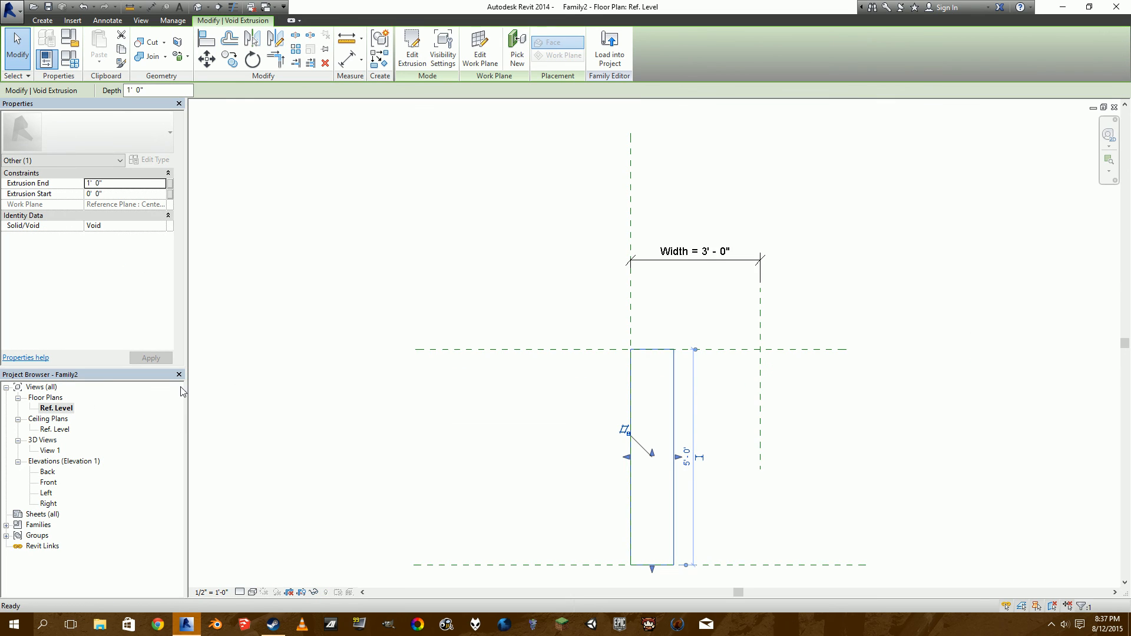
{"action": "scroll", "coordinate": [528, 411], "scroll_direction": "up", "scroll_amount": 2}
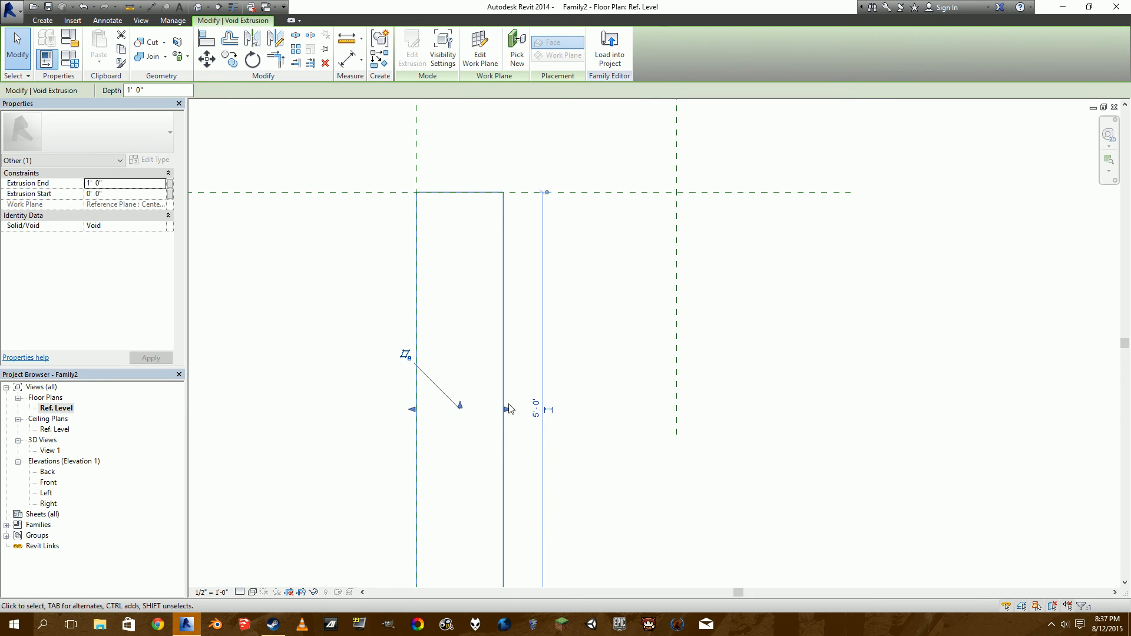
{"action": "scroll", "coordinate": [508, 407], "scroll_direction": "down", "scroll_amount": 2}
{"action": "left_click_drag", "start_coordinate": [508, 407], "coordinate": [558, 408]}
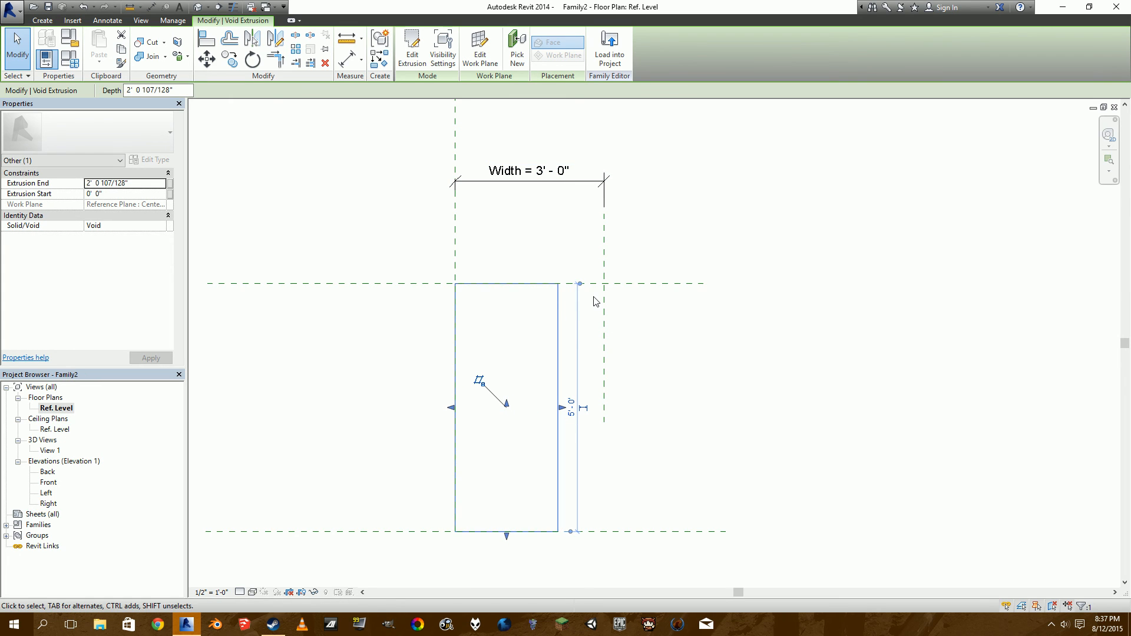
Step: Align the void's free long edge to the offset reference plane of the Width dimension and lock it
{"action": "left_click", "coordinate": [635, 326]}
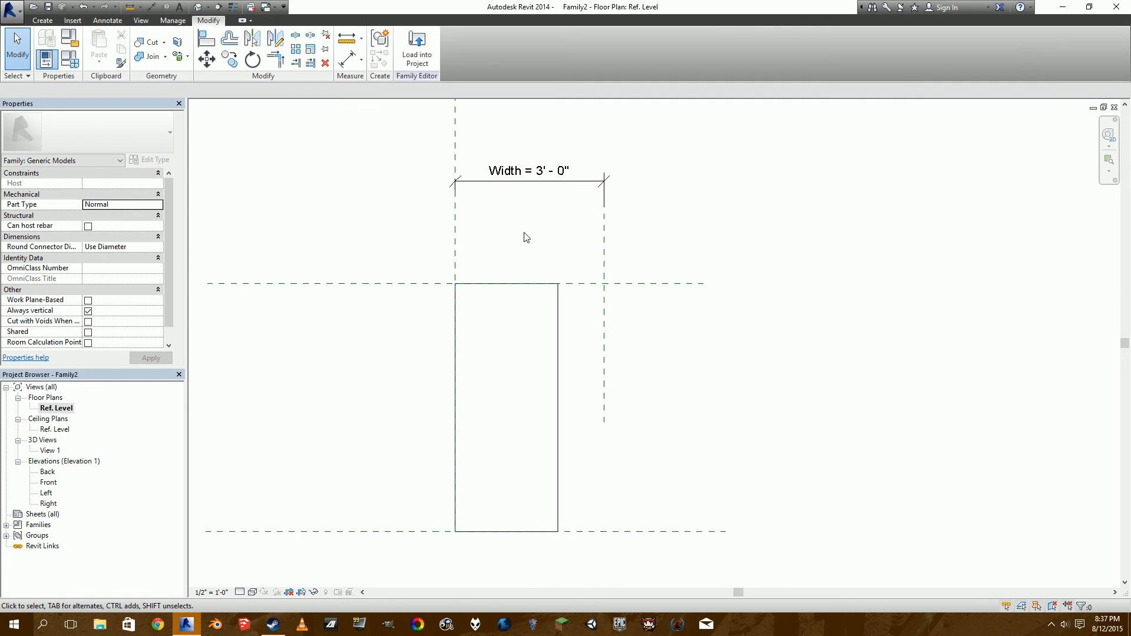
{"action": "left_click", "coordinate": [208, 41]}
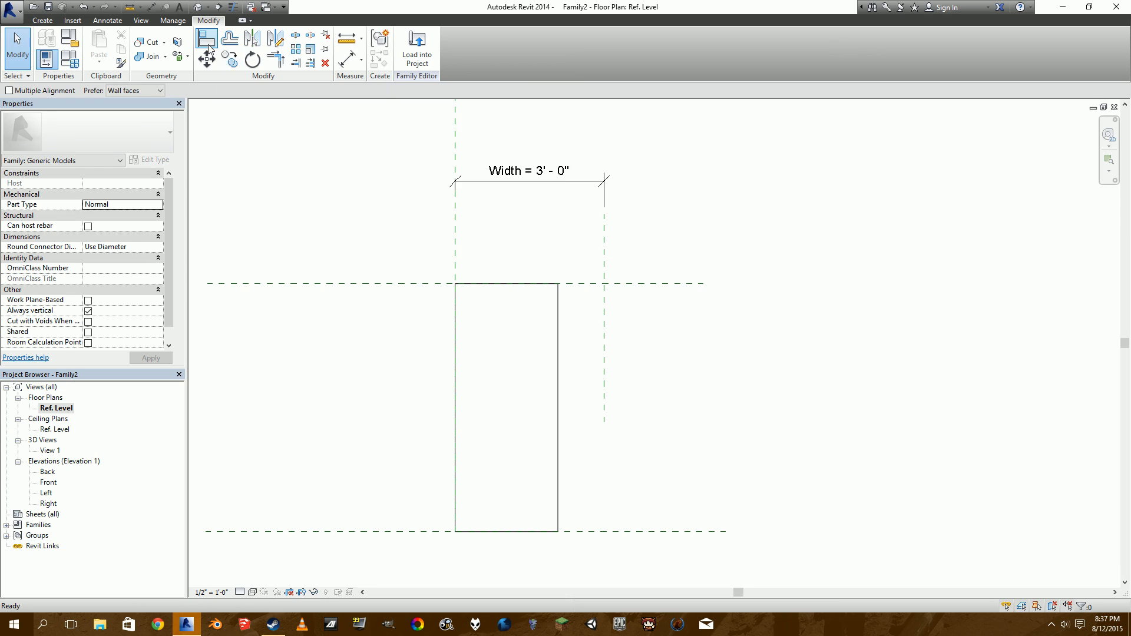
{"action": "left_click", "coordinate": [602, 302]}
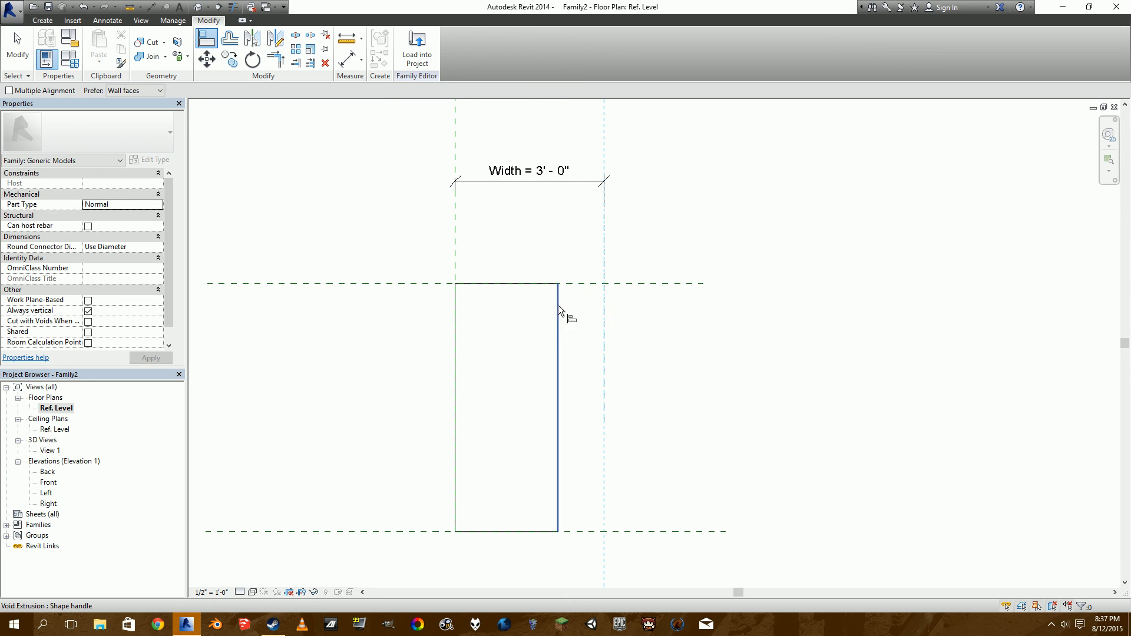
{"action": "left_click", "coordinate": [559, 337]}
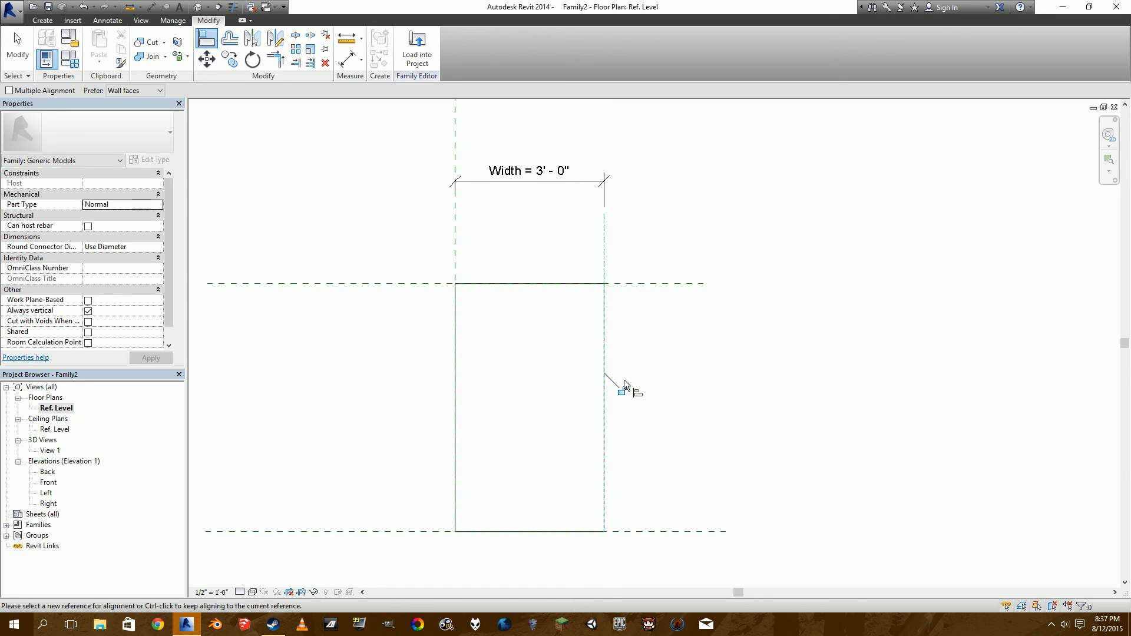
{"action": "scroll", "coordinate": [628, 363], "scroll_direction": "down", "scroll_amount": 2}
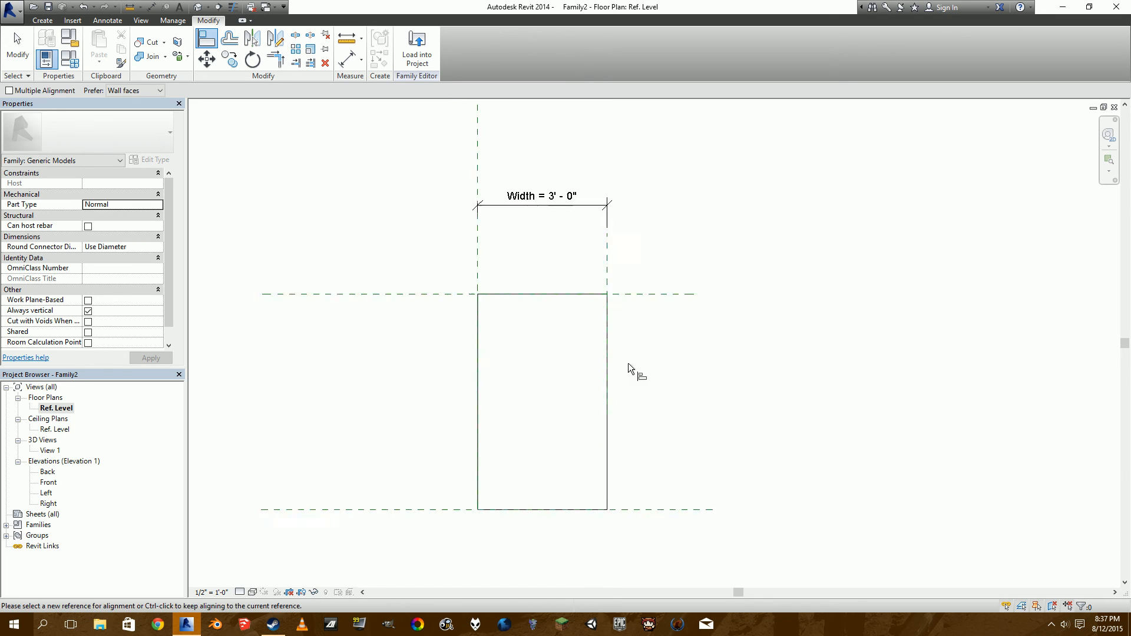
{"action": "key", "text": "Escape"}
{"action": "key", "text": "Escape"}
Step: Set the Width dimension to 4' in the Ref. Level floor plan to test the void's constraint
{"action": "scroll", "coordinate": [572, 257], "scroll_direction": "up", "scroll_amount": 1}
{"action": "middle_click_drag", "start_coordinate": [667, 262], "coordinate": [517, 273]}
{"action": "middle_click_drag", "start_coordinate": [395, 291], "coordinate": [437, 272]}
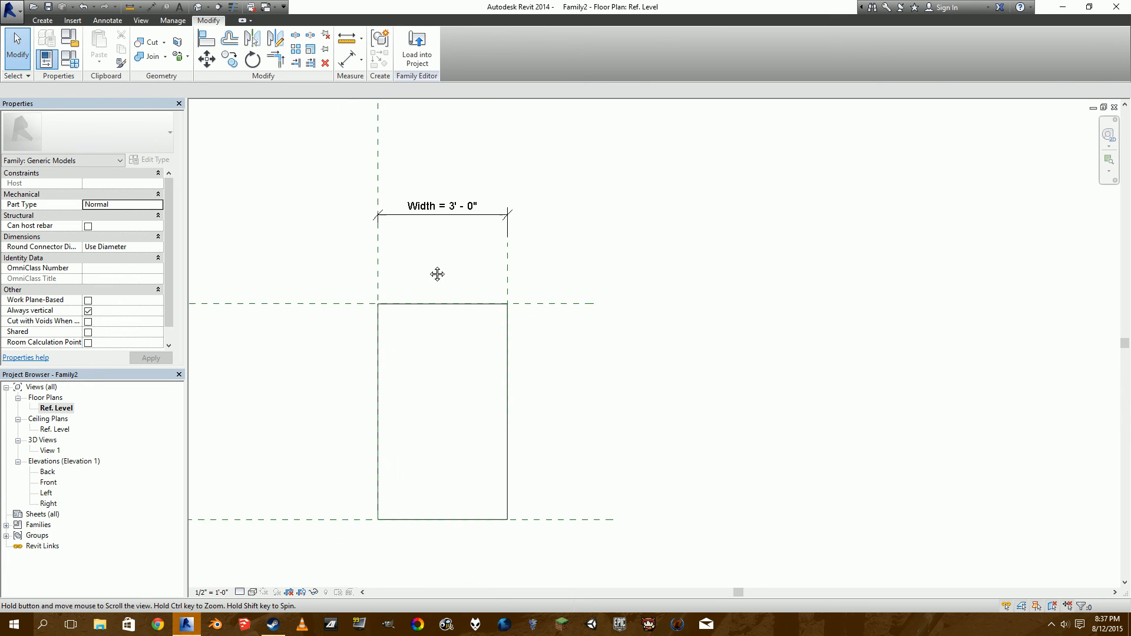
{"action": "left_click", "coordinate": [492, 215]}
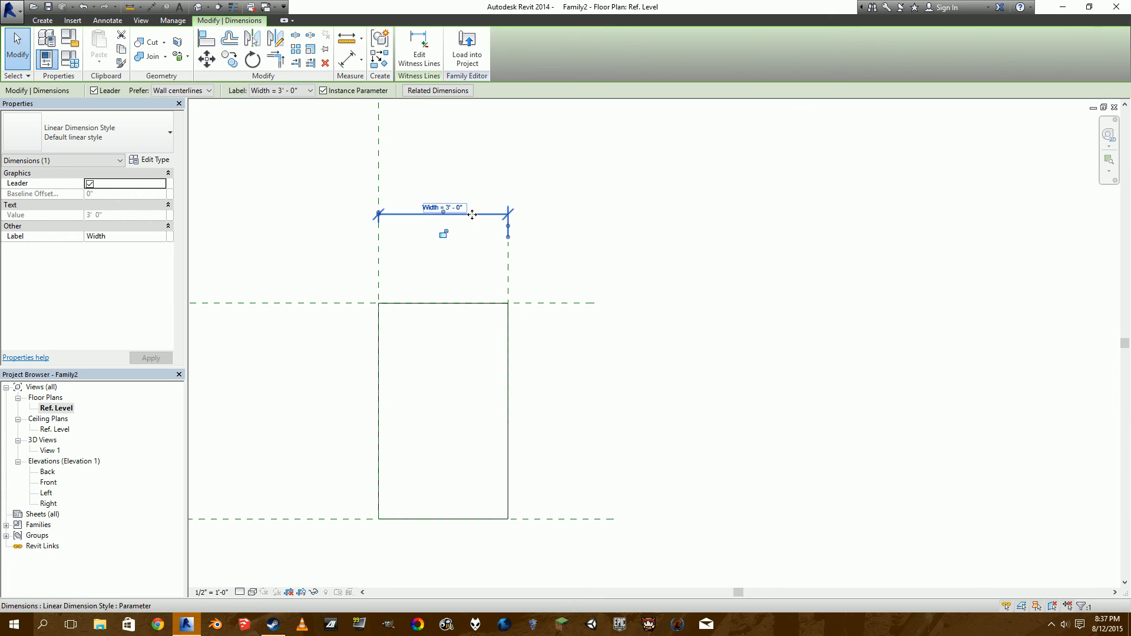
{"action": "left_click", "coordinate": [452, 208]}
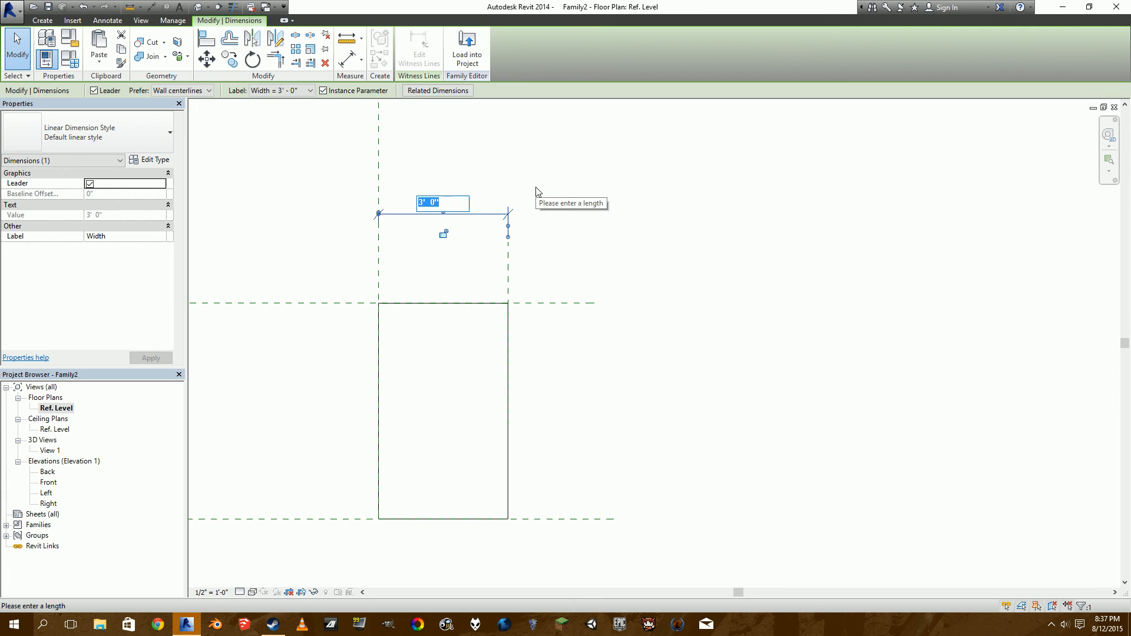
{"action": "type", "text": "4"}
{"action": "key", "text": "Return"}
{"action": "left_click", "coordinate": [444, 340]}
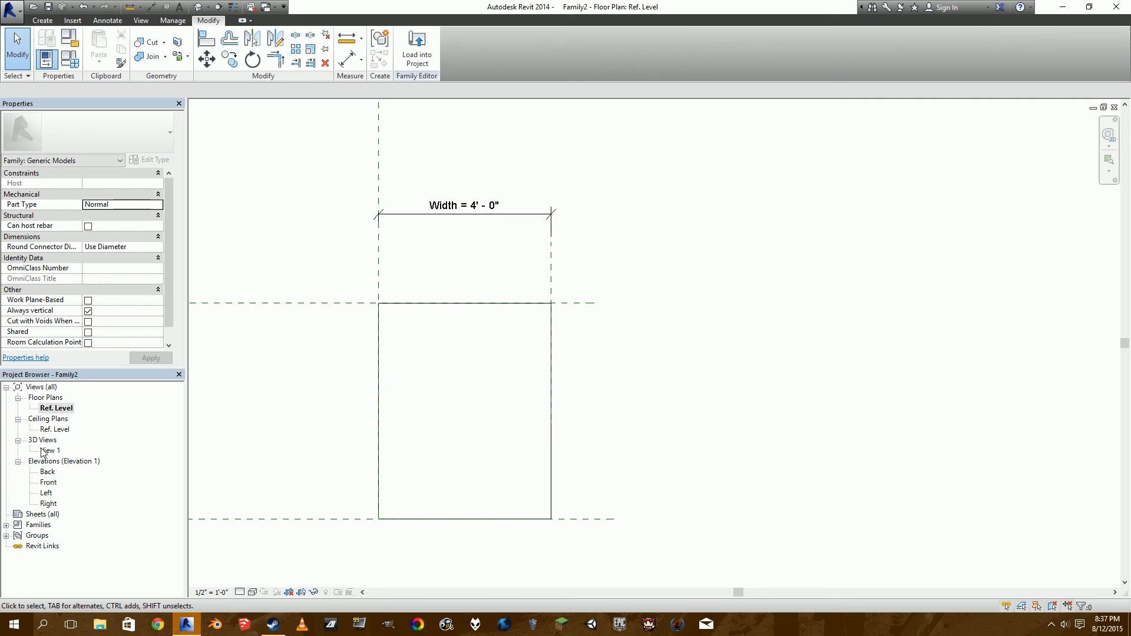
Step: Set the Length dimension to 4' in the Left elevation
{"action": "double_click", "coordinate": [47, 493]}
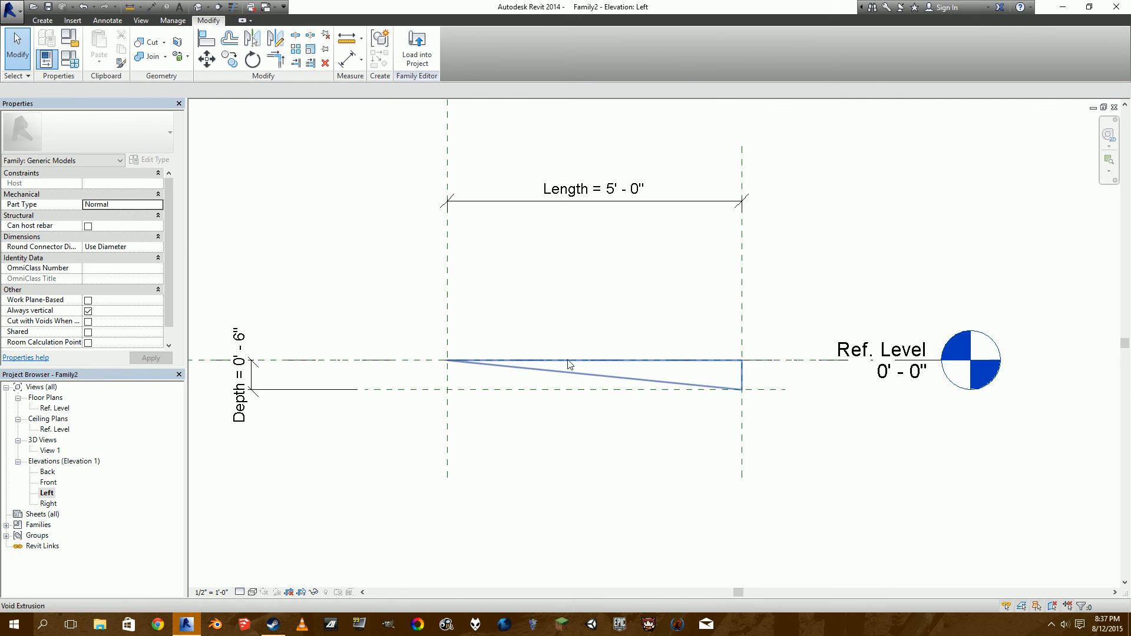
{"action": "left_click", "coordinate": [591, 216]}
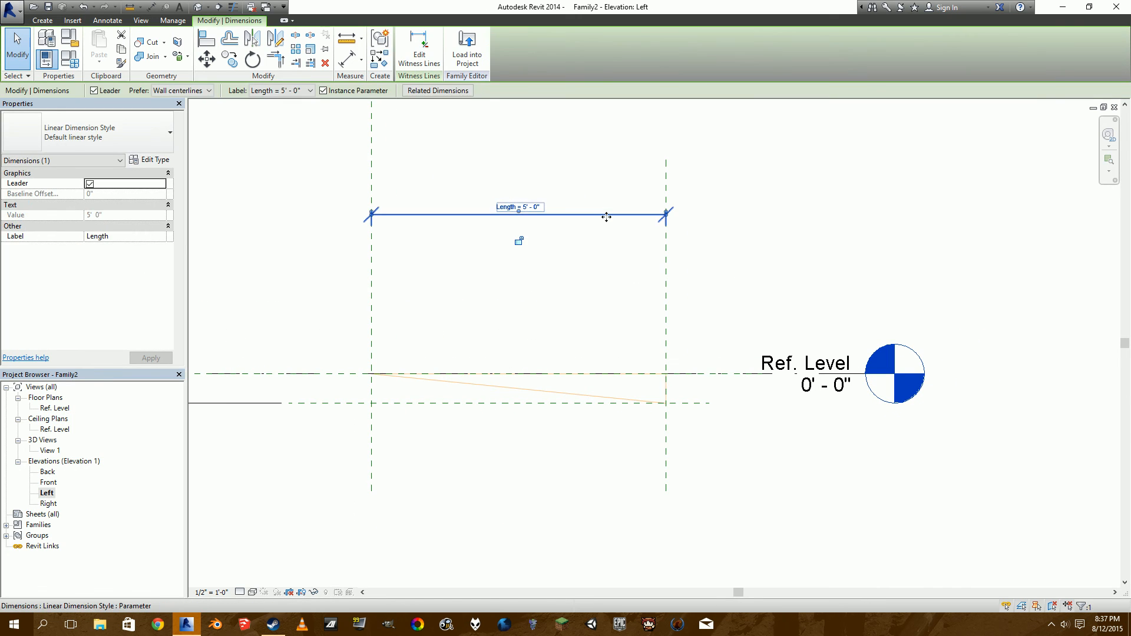
{"action": "key", "text": "Escape"}
{"action": "left_click", "coordinate": [551, 206]}
{"action": "left_click", "coordinate": [536, 205]}
{"action": "type", "text": "4"}
{"action": "key", "text": "Return"}
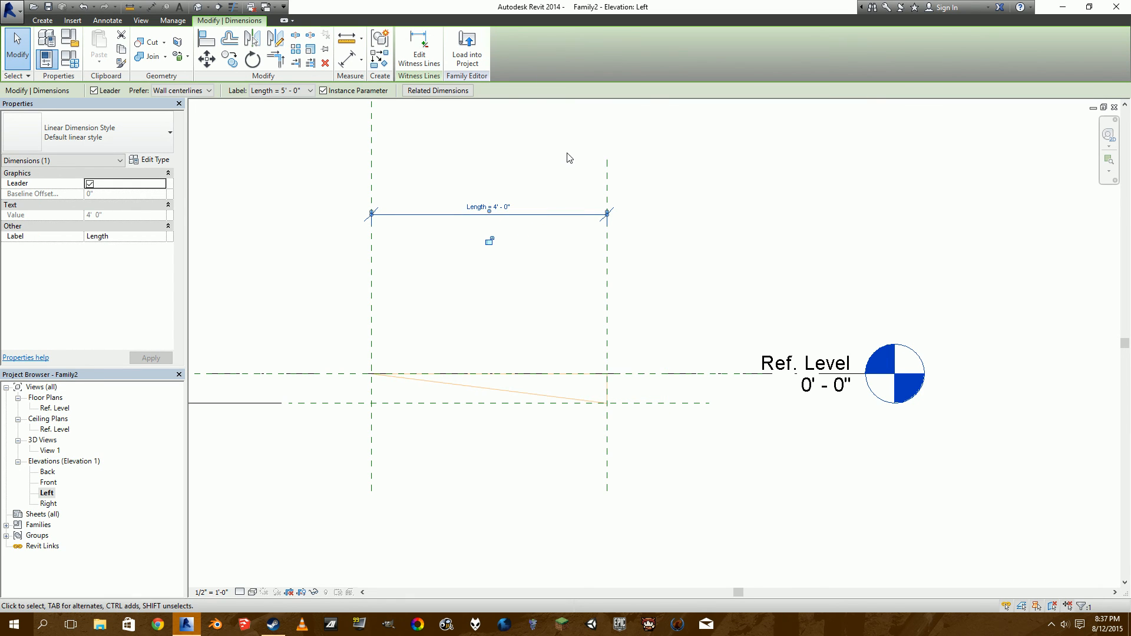
Step: Set the Depth dimension between Ref. Level and the lower horizontal reference plane to 1'
{"action": "middle_click_drag", "start_coordinate": [353, 383], "coordinate": [559, 361]}
{"action": "left_click", "coordinate": [370, 377]}
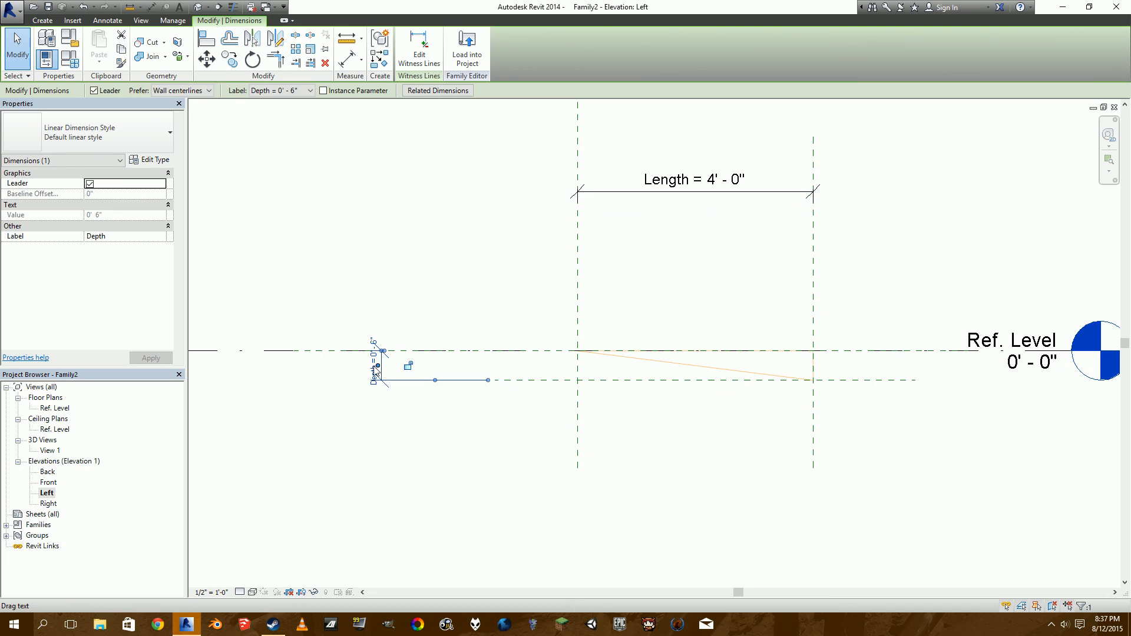
{"action": "left_click", "coordinate": [369, 386]}
{"action": "type", "text": "1"}
{"action": "key", "text": "Return"}
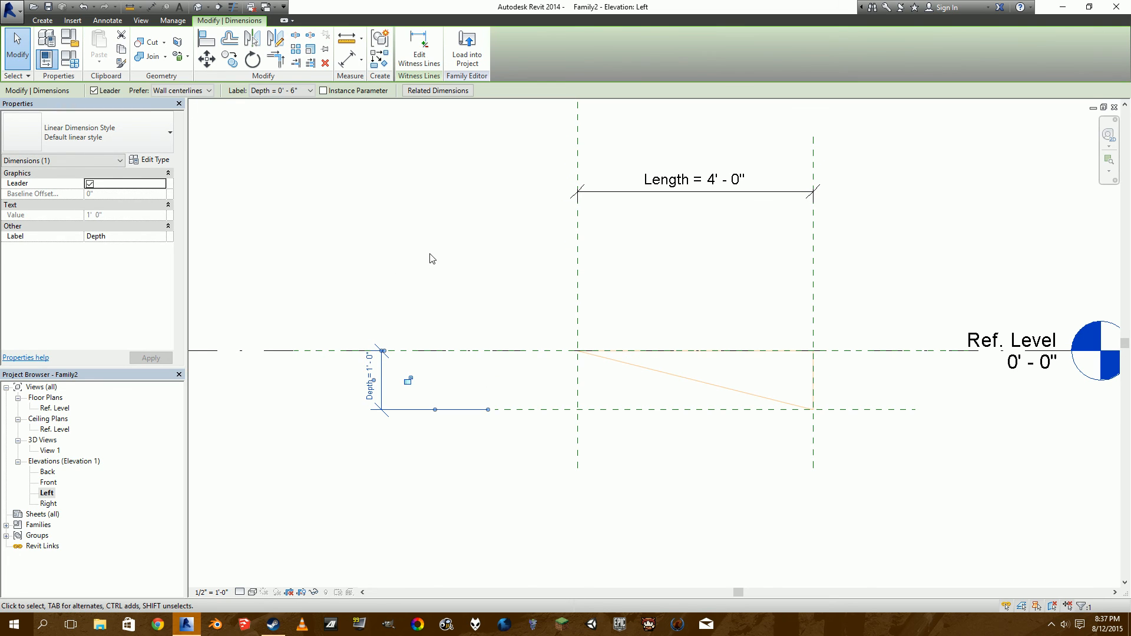
{"action": "left_click", "coordinate": [443, 257]}
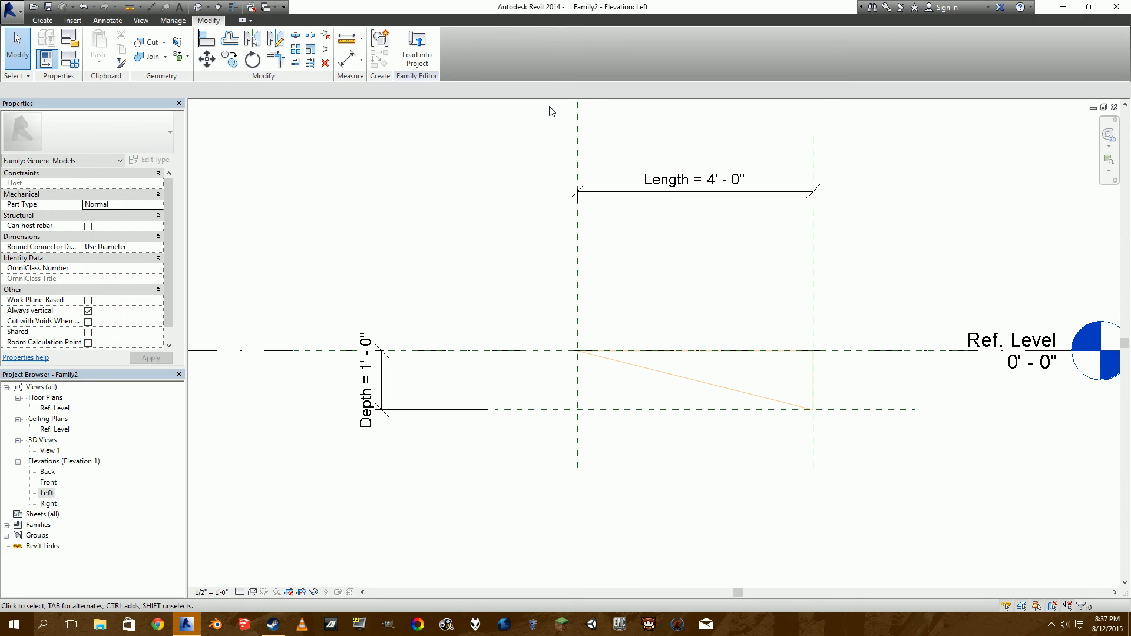
{"action": "middle_click_drag", "start_coordinate": [619, 345], "coordinate": [493, 301]}
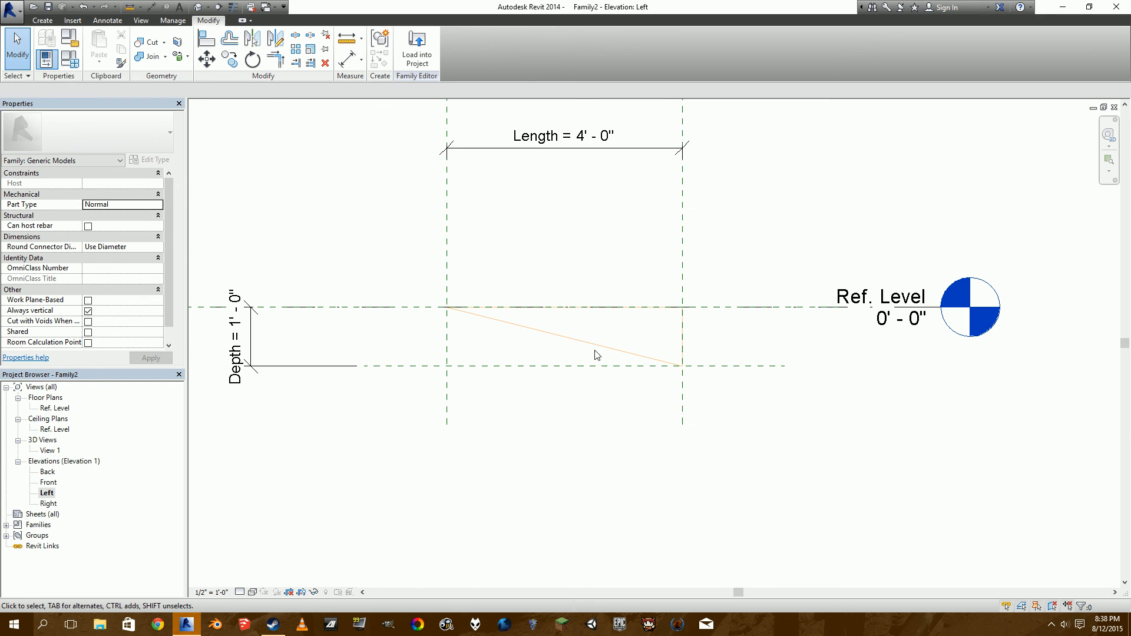
Step: Load the family into Project1 without placing an instance
{"action": "middle_click_drag", "start_coordinate": [595, 355], "coordinate": [659, 331]}
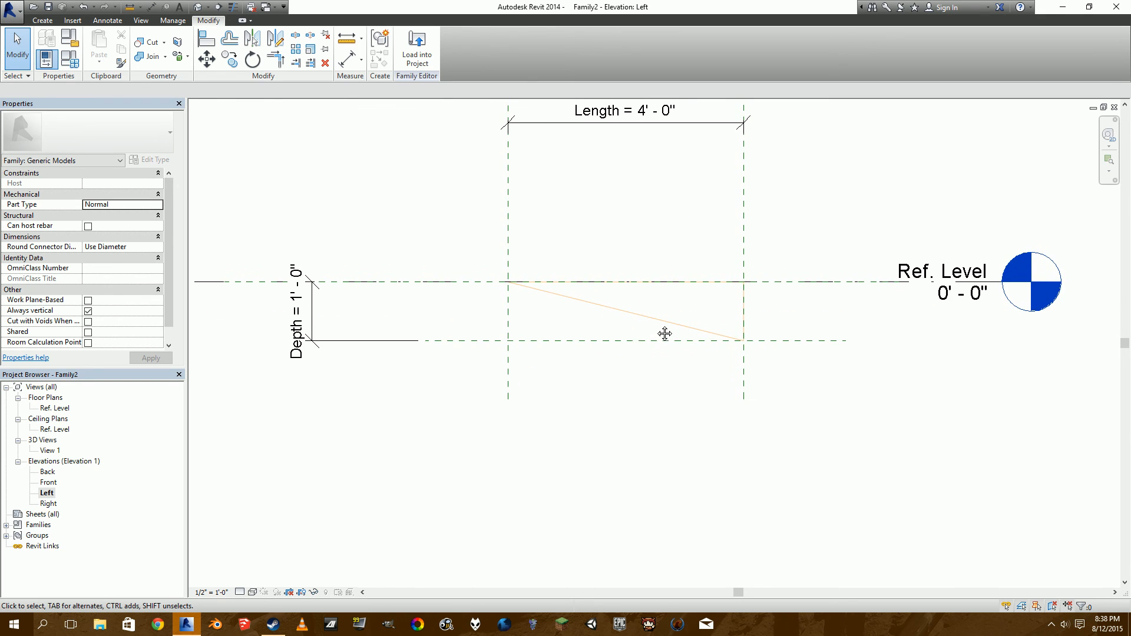
{"action": "left_click", "coordinate": [419, 45]}
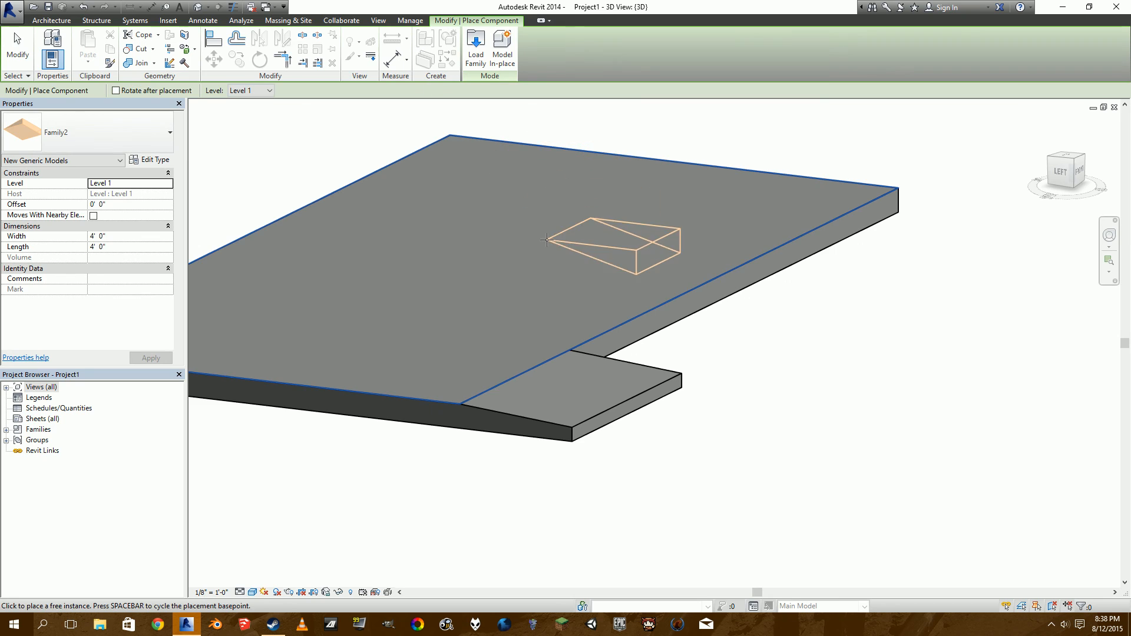
{"action": "middle_click_drag", "start_coordinate": [491, 301], "coordinate": [592, 303], "text": "shift"}
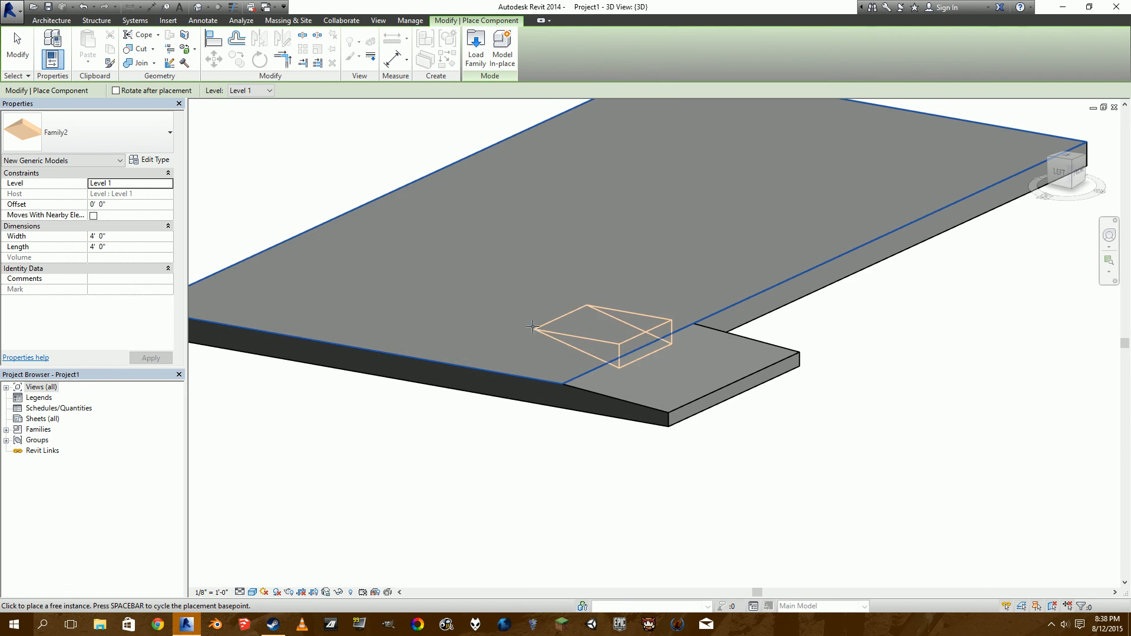
{"action": "key", "text": "Escape"}
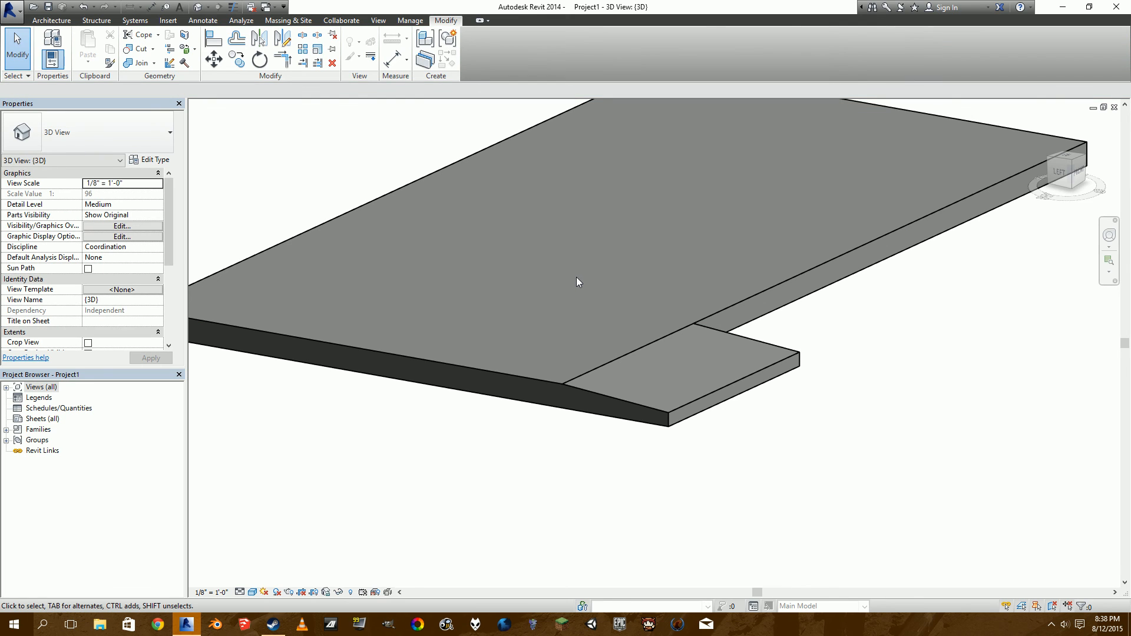
Step: Return to Family2 and enable Cut with Voids When Loaded and Work Plane-Based in its family parameters
{"action": "key", "text": "ctrl+Tab"}
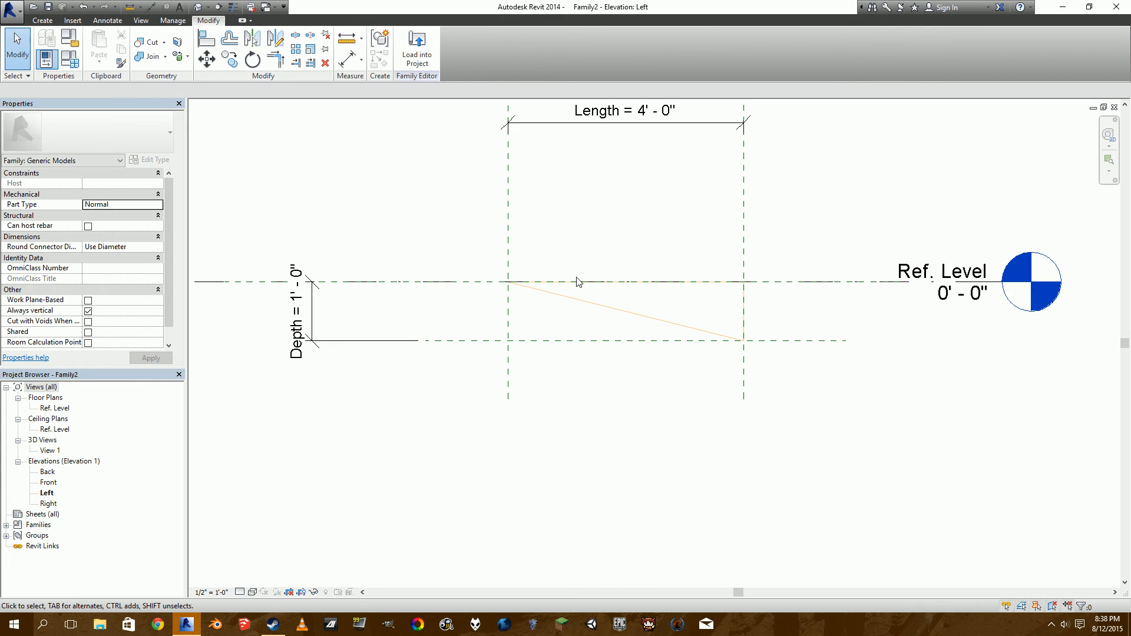
{"action": "middle_click_drag", "start_coordinate": [668, 341], "coordinate": [575, 376]}
{"action": "middle_click_drag", "start_coordinate": [351, 336], "coordinate": [424, 336]}
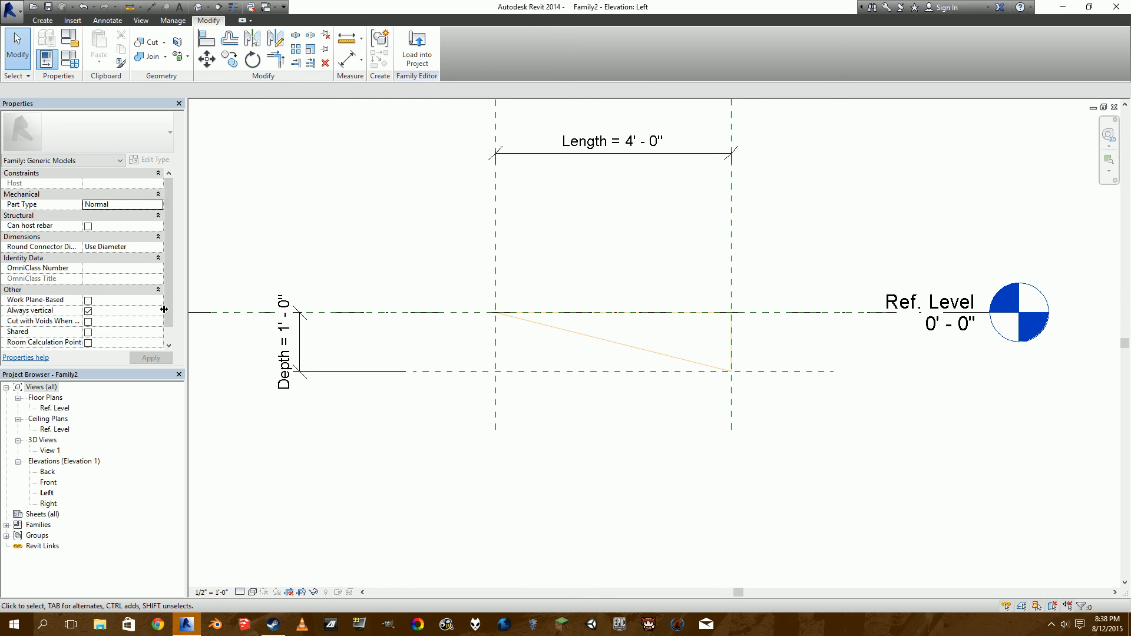
{"action": "left_click_drag", "start_coordinate": [187, 304], "coordinate": [194, 304]}
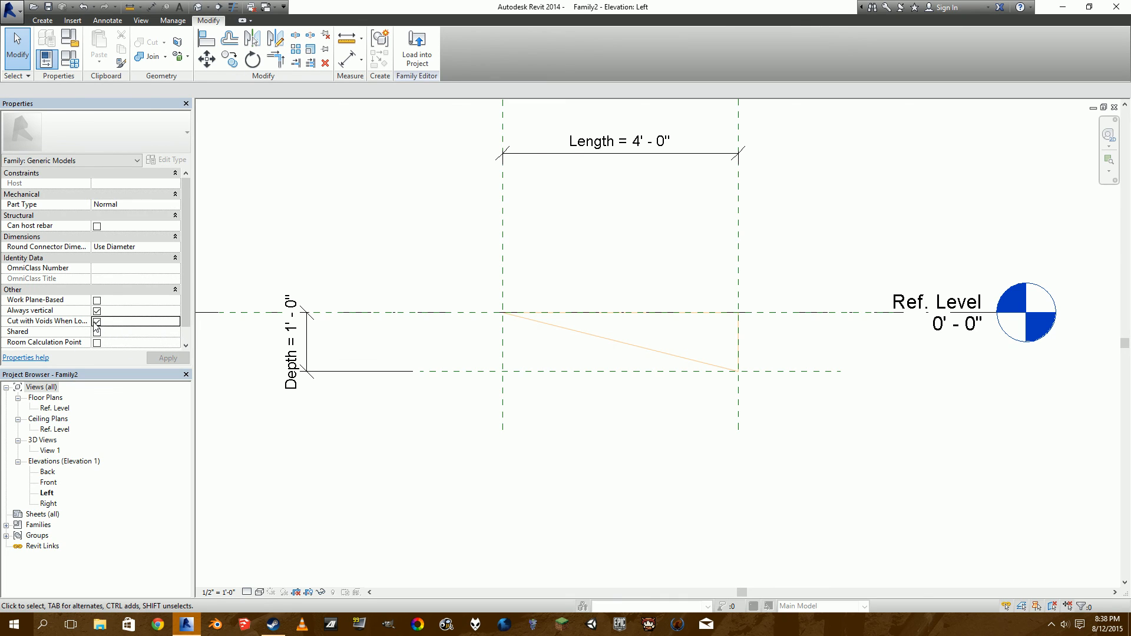
{"action": "left_click", "coordinate": [97, 323]}
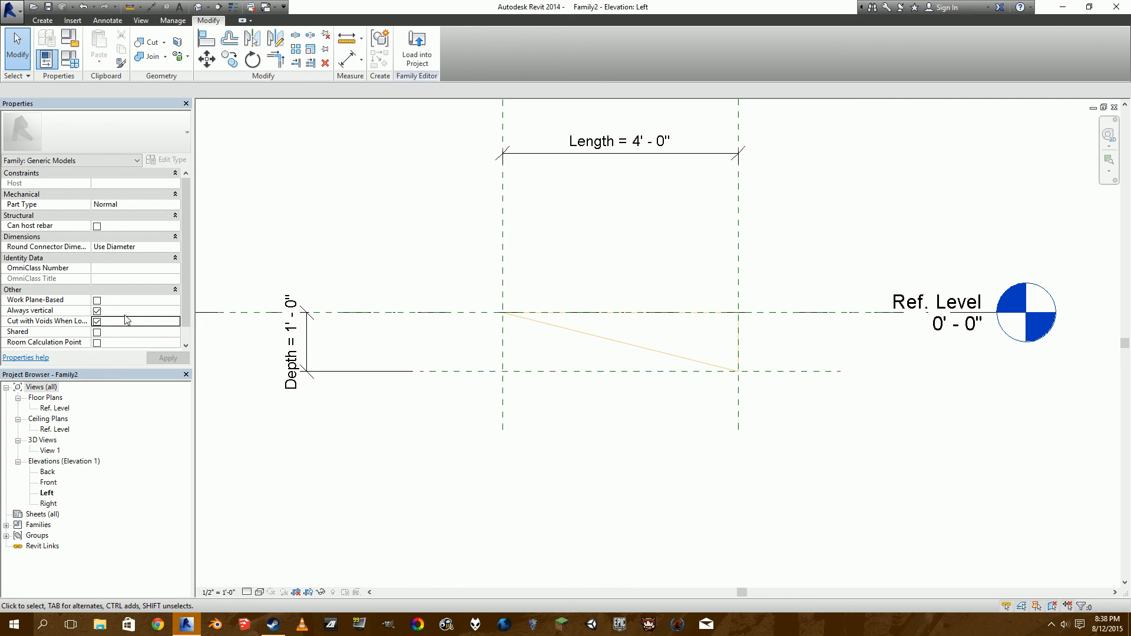
{"action": "left_click", "coordinate": [97, 300]}
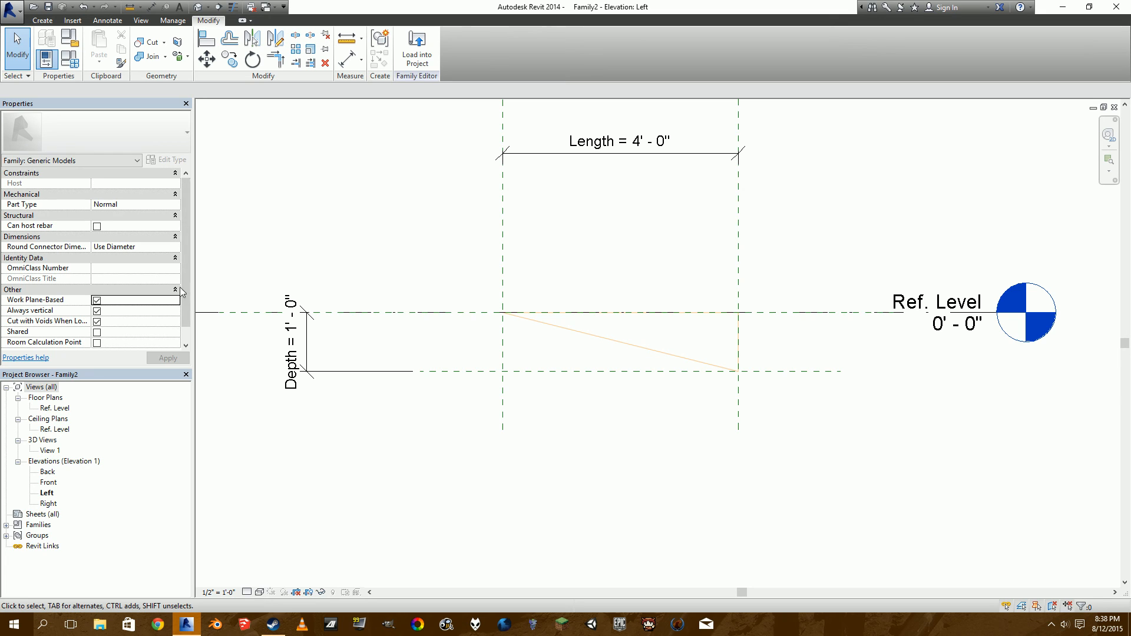
{"action": "scroll", "coordinate": [189, 287], "scroll_direction": "down", "scroll_amount": 1}
{"action": "scroll", "coordinate": [189, 282], "scroll_direction": "up", "scroll_amount": 1}
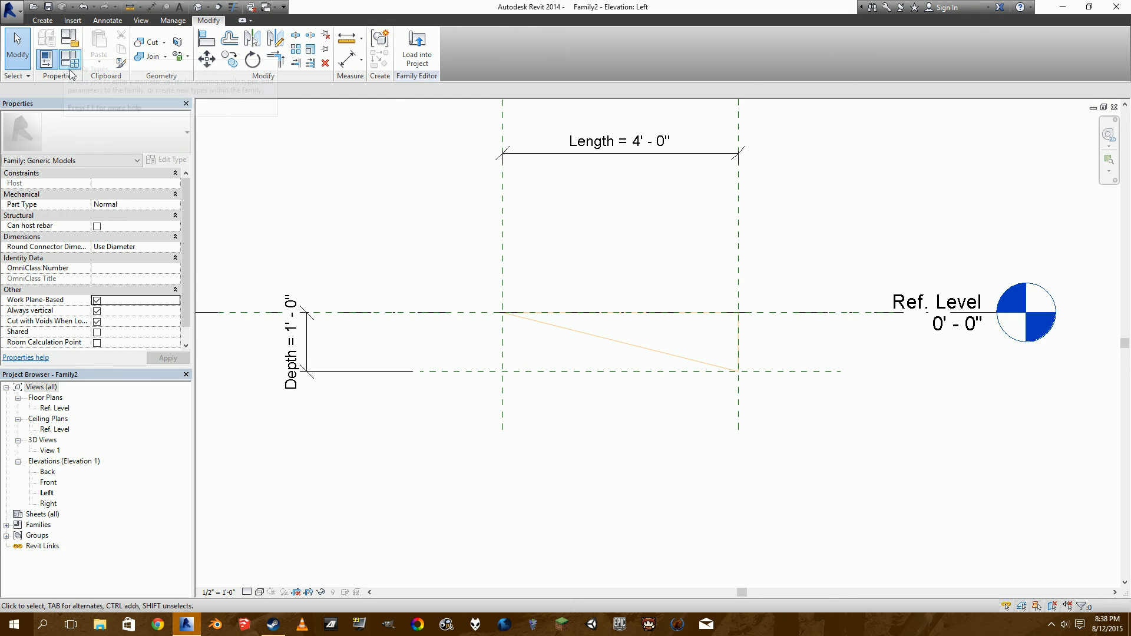
{"action": "left_click", "coordinate": [71, 45]}
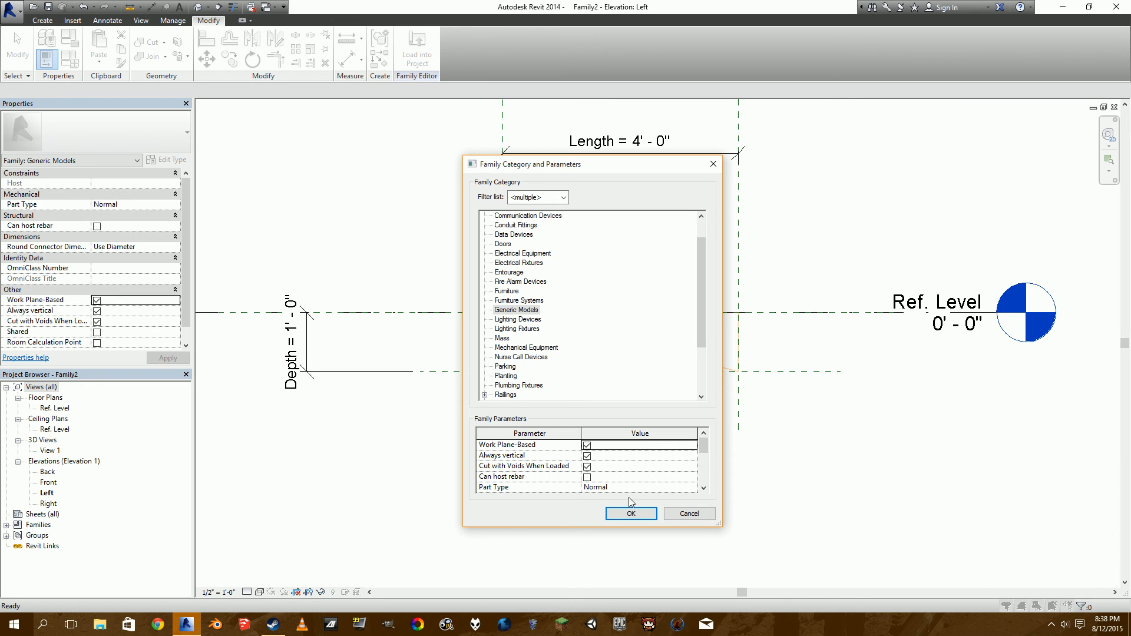
{"action": "left_click", "coordinate": [613, 515]}
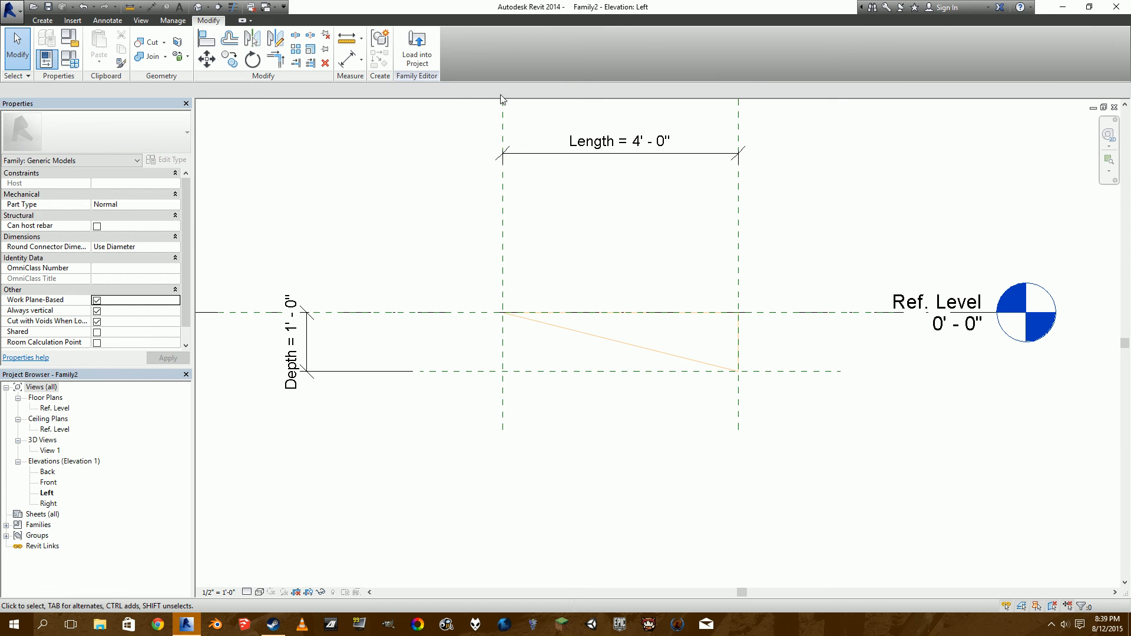
Step: Reload Family2 into Project1, overwriting the existing version, and remove the earlier sloped cut at the floor's corner
{"action": "left_click", "coordinate": [422, 62]}
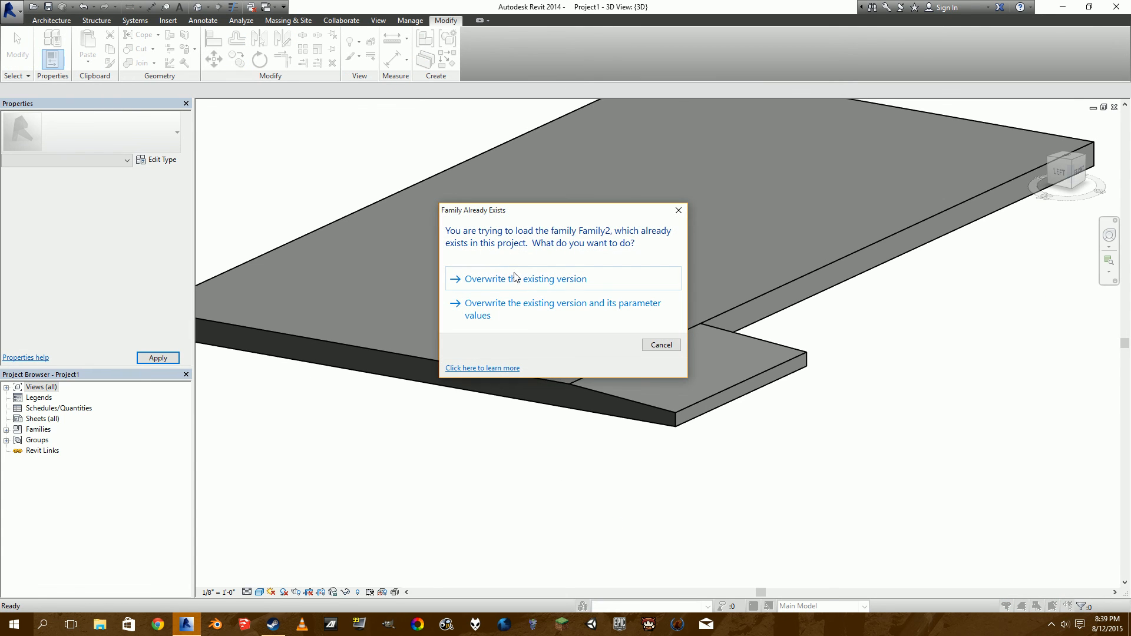
{"action": "left_click", "coordinate": [514, 278]}
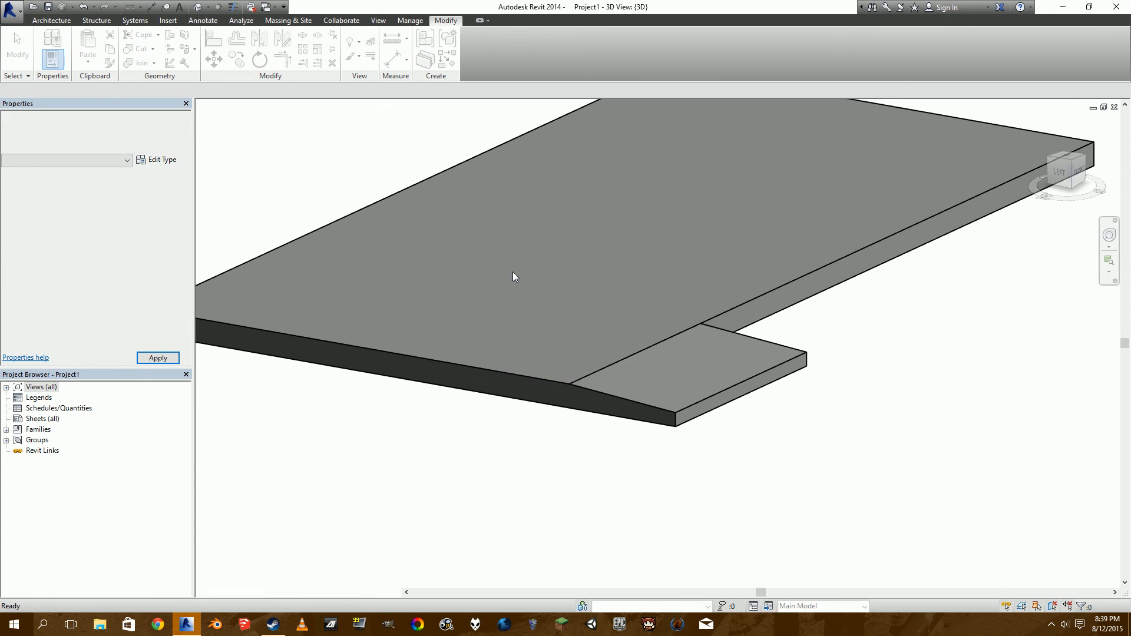
{"action": "left_click", "coordinate": [747, 334]}
{"action": "left_click", "coordinate": [737, 323]}
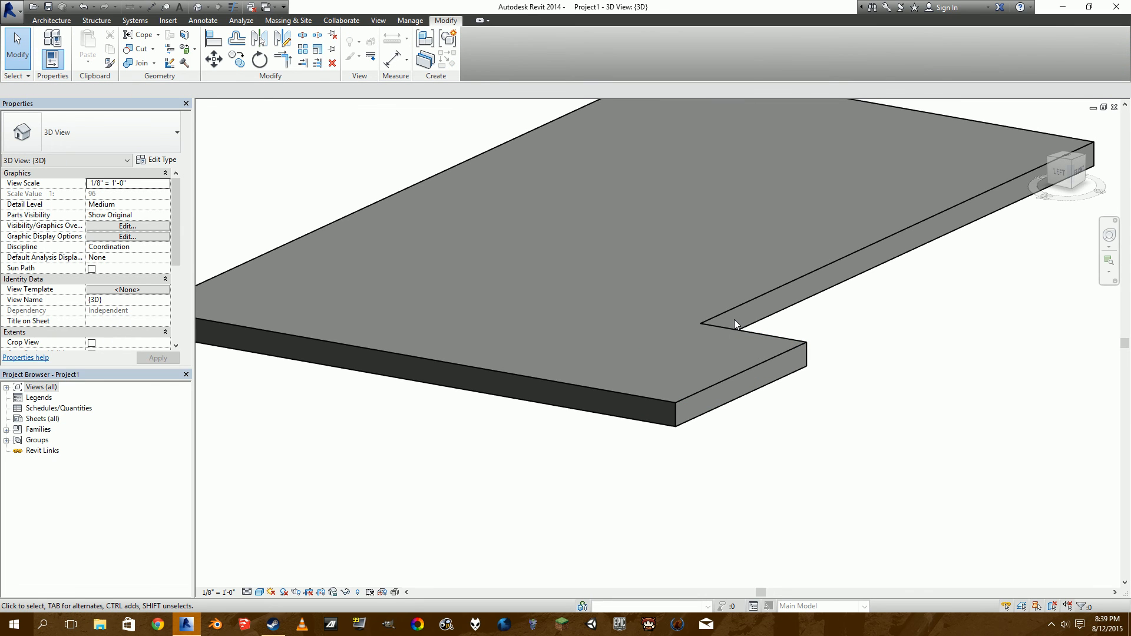
{"action": "middle_click_drag", "start_coordinate": [557, 356], "coordinate": [722, 383], "text": "shift"}
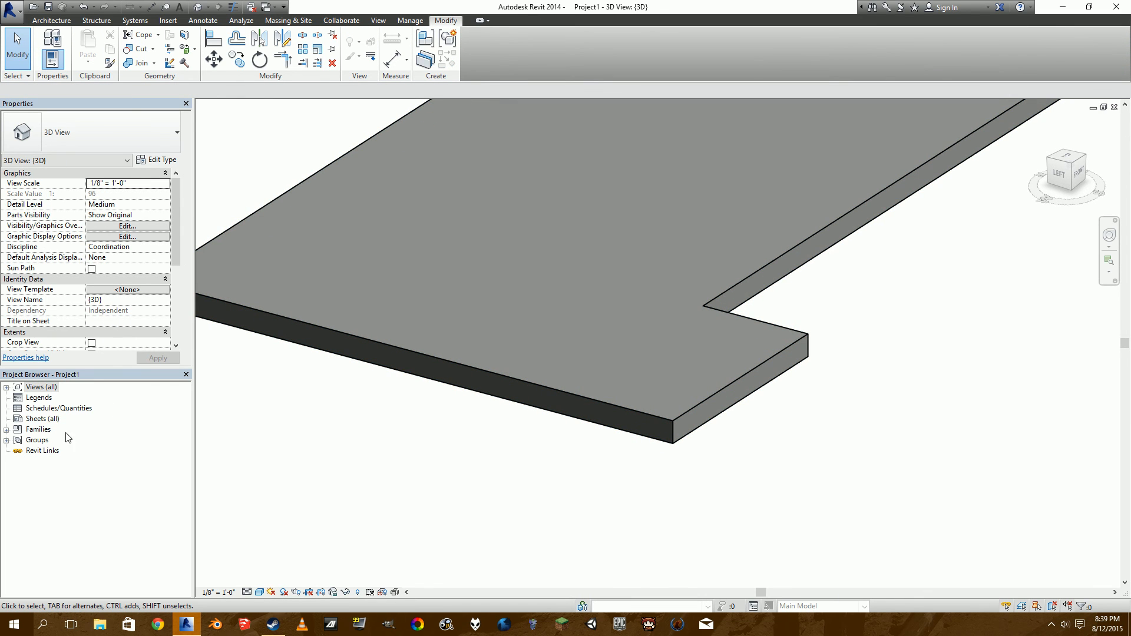
Step: Place an instance of the Family2 component hosted on the floor's top face
{"action": "left_click", "coordinate": [40, 22]}
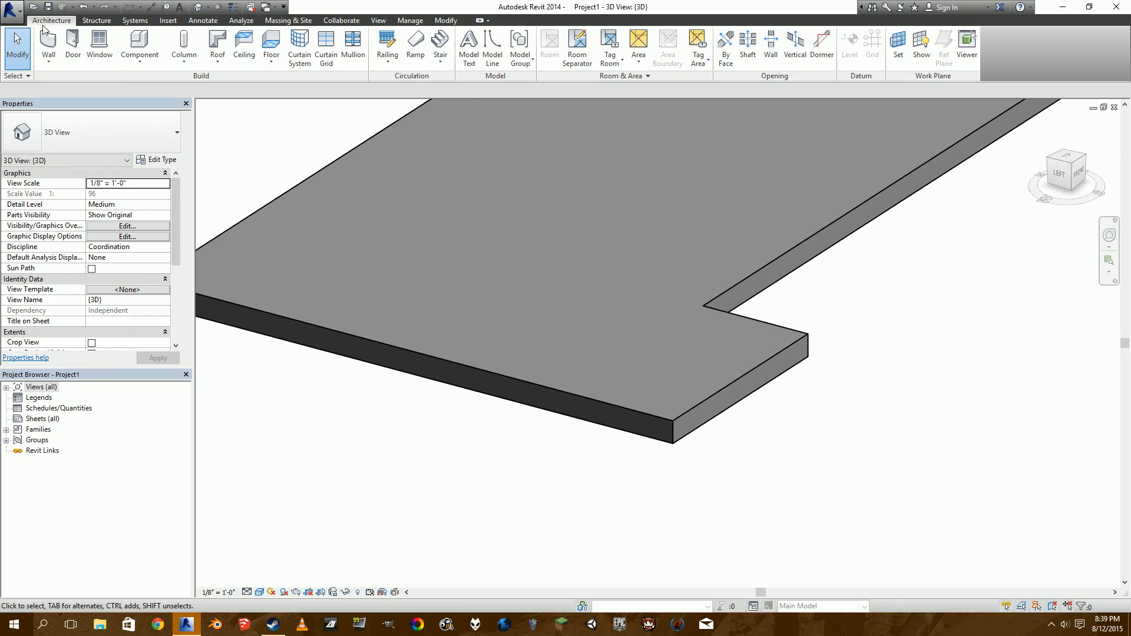
{"action": "left_click", "coordinate": [133, 52]}
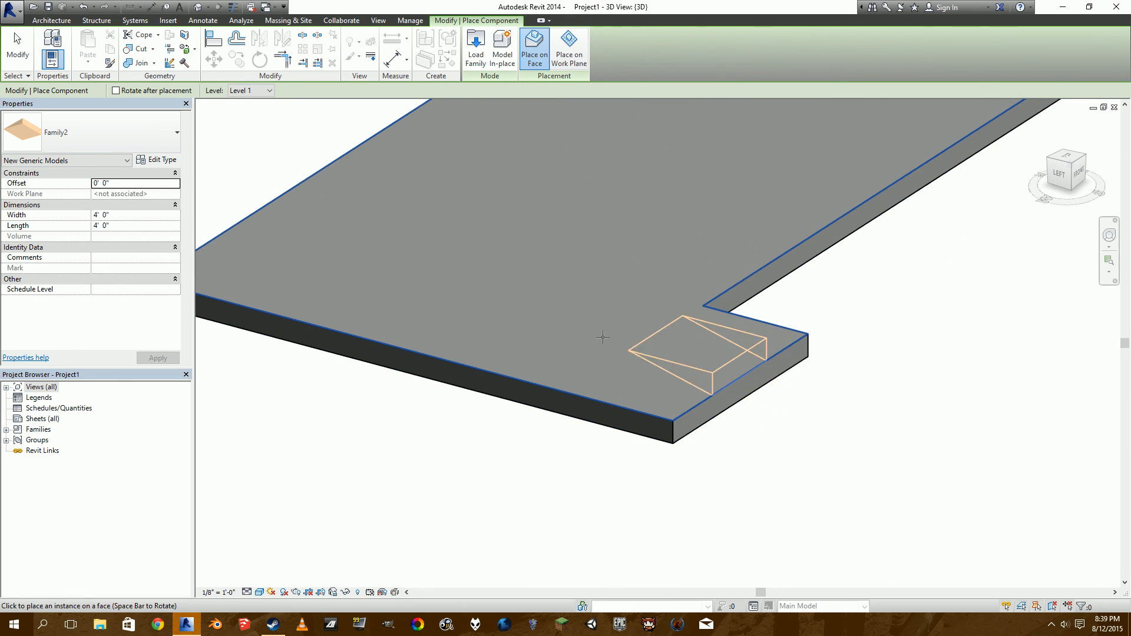
{"action": "mouse_move", "coordinate": [642, 377]}
{"action": "middle_mouse_down", "text": "shift"}
{"action": "mouse_move", "coordinate": [684, 311]}
{"action": "mouse_move", "coordinate": [618, 360]}
{"action": "mouse_move", "coordinate": [704, 298]}
{"action": "mouse_move", "coordinate": [638, 370]}
{"action": "middle_mouse_up", "text": "shift"}
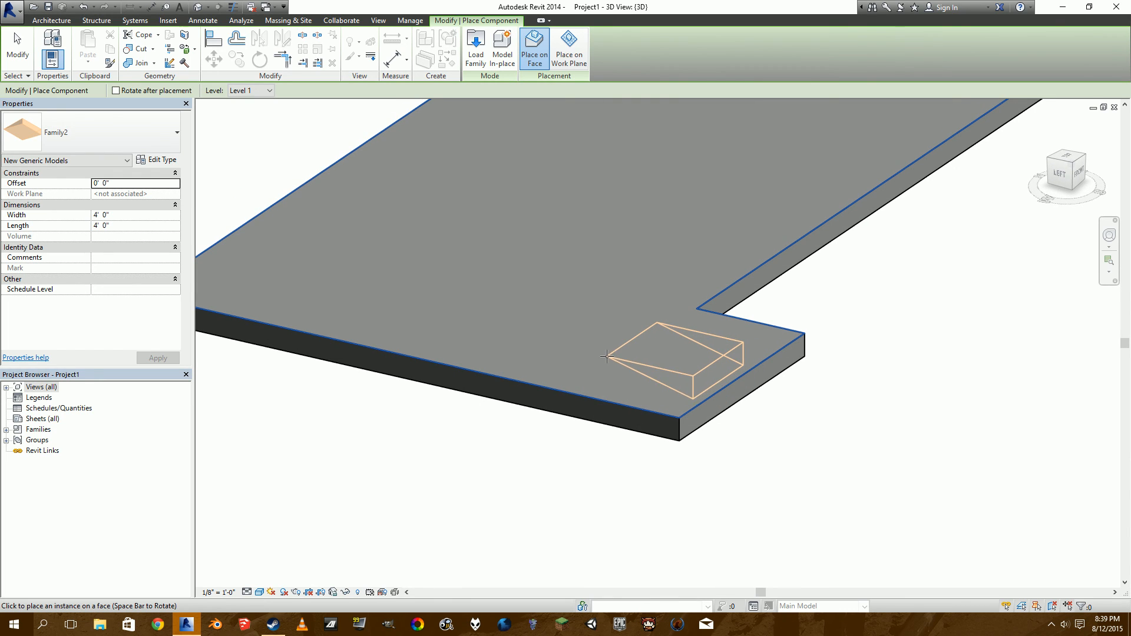
{"action": "left_click", "coordinate": [607, 356]}
{"action": "middle_click_drag", "start_coordinate": [695, 381], "coordinate": [731, 393], "text": "shift"}
{"action": "key", "text": "Escape"}
{"action": "key", "text": "Escape"}
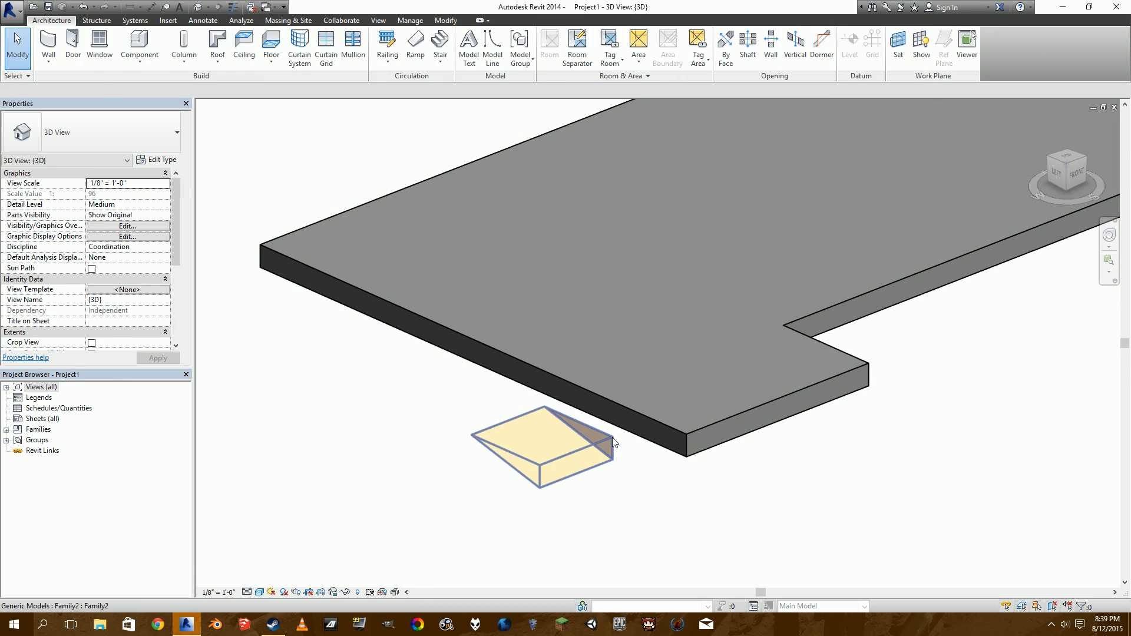
Step: Move the Family2 instance by its corner in the Top view so it lies inside the floor's projecting corner
{"action": "left_click", "coordinate": [602, 441]}
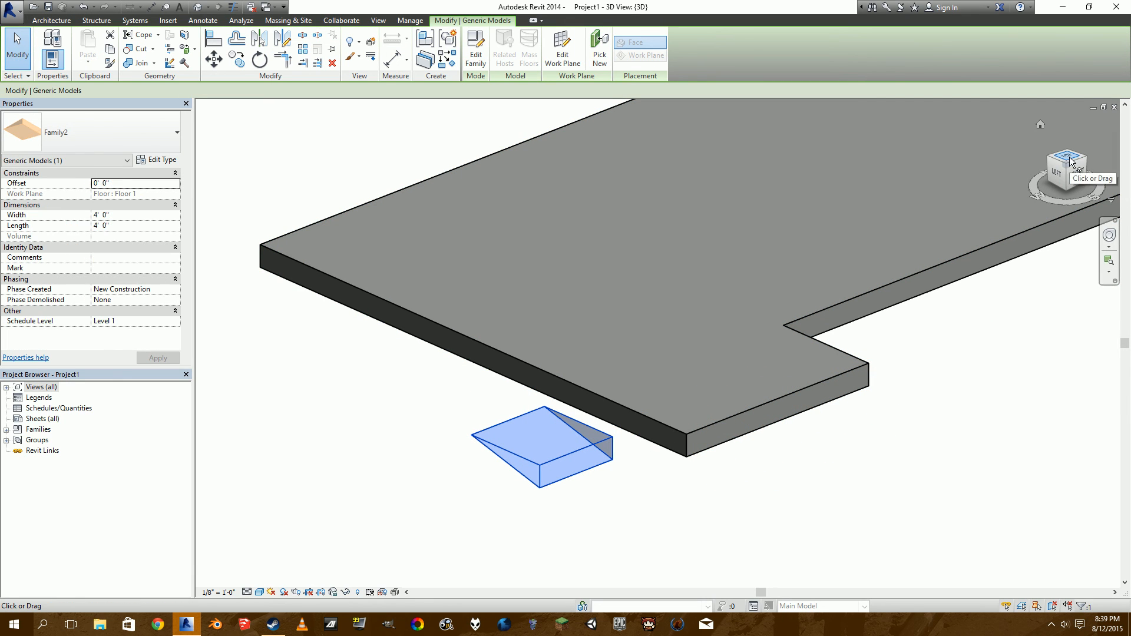
{"action": "middle_click_drag", "start_coordinate": [685, 292], "coordinate": [161, 447], "text": "shift"}
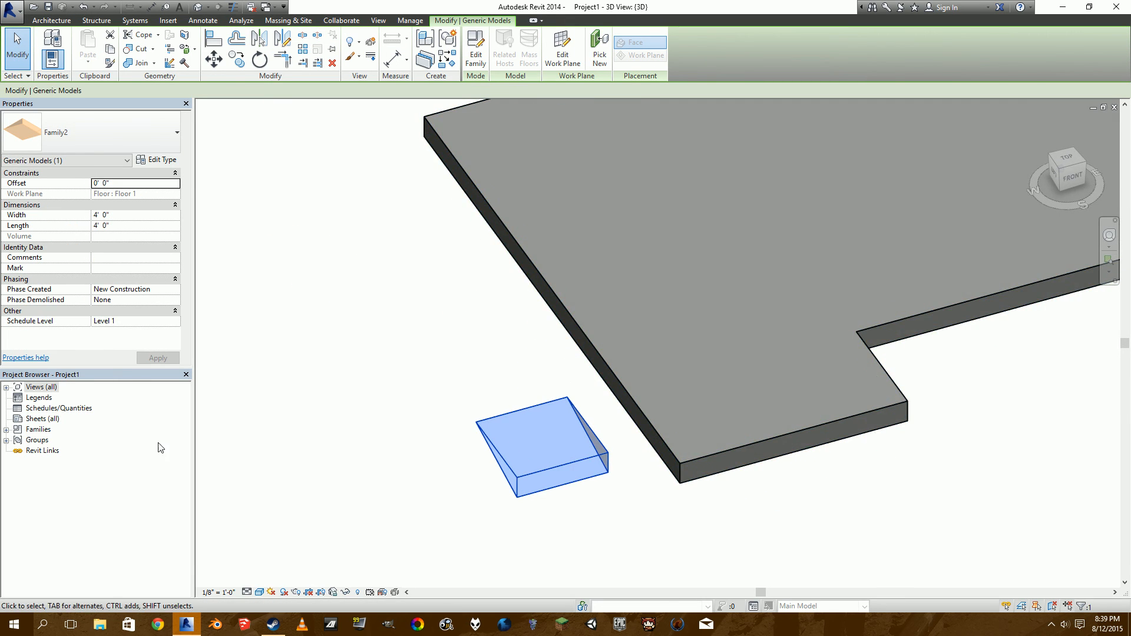
{"action": "left_click", "coordinate": [1065, 164]}
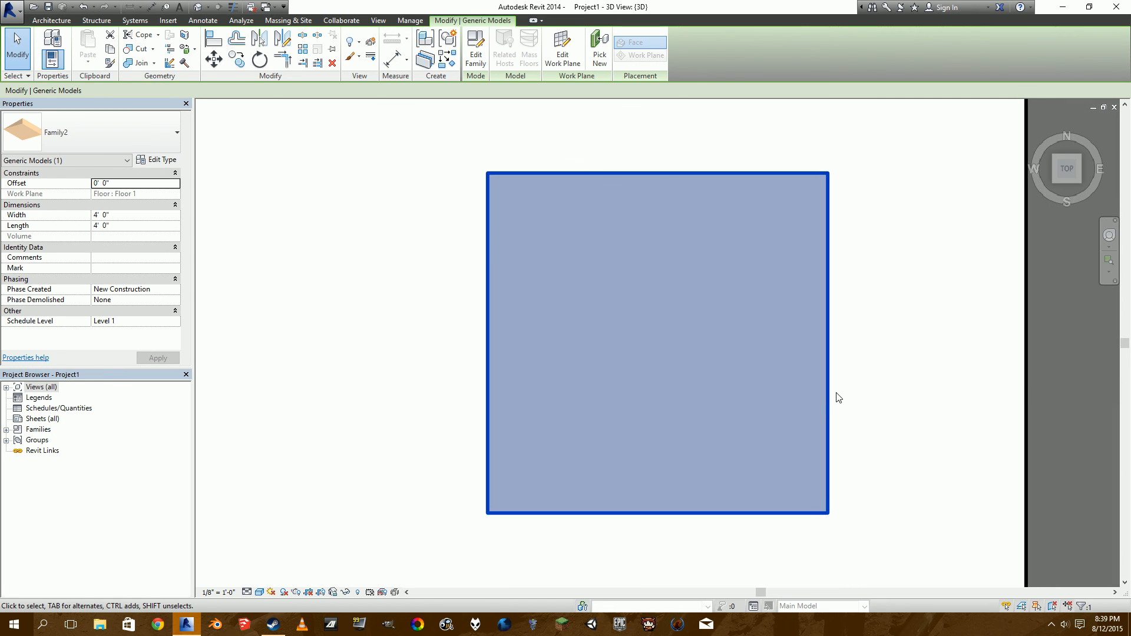
{"action": "scroll", "coordinate": [818, 408], "scroll_direction": "down", "scroll_amount": 3}
{"action": "middle_click_drag", "start_coordinate": [742, 394], "coordinate": [434, 419]}
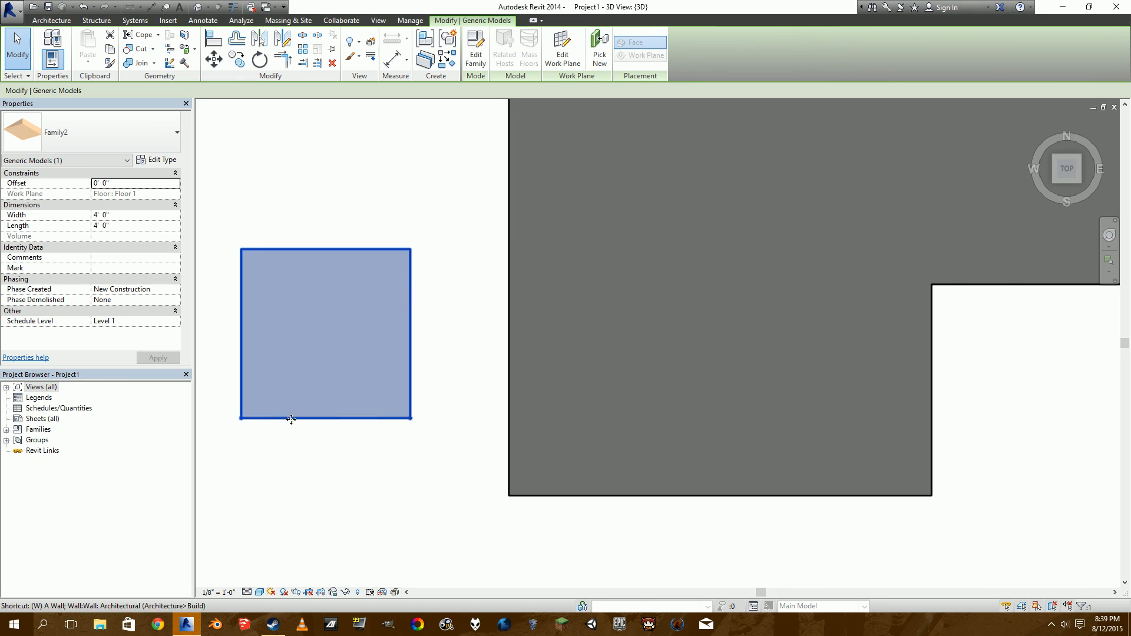
{"action": "left_click", "coordinate": [242, 419]}
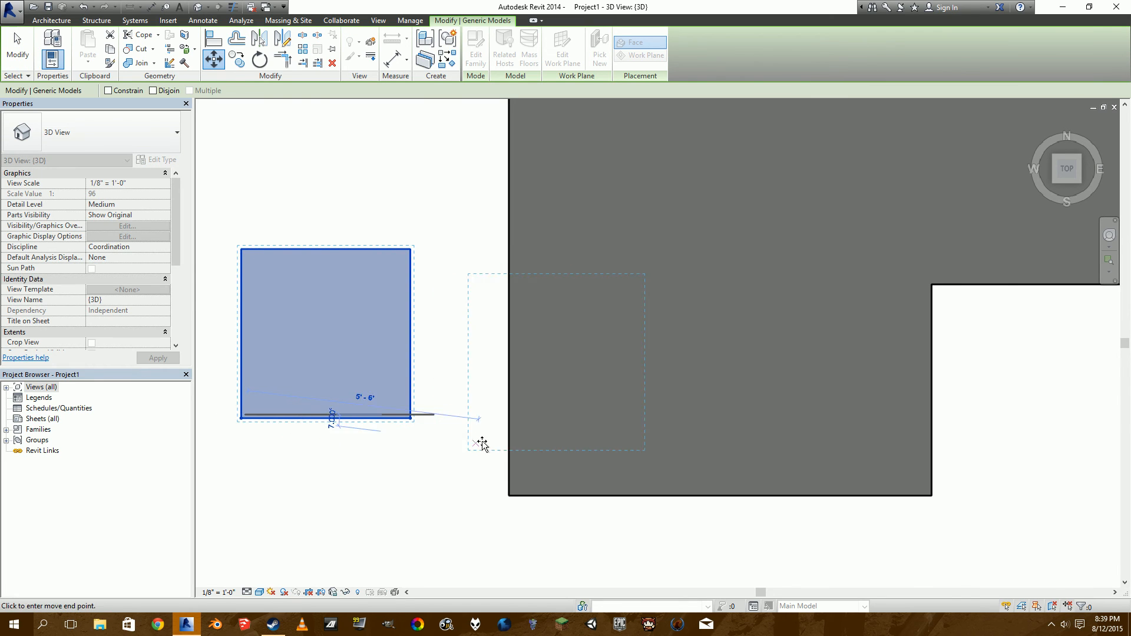
{"action": "left_click", "coordinate": [541, 456]}
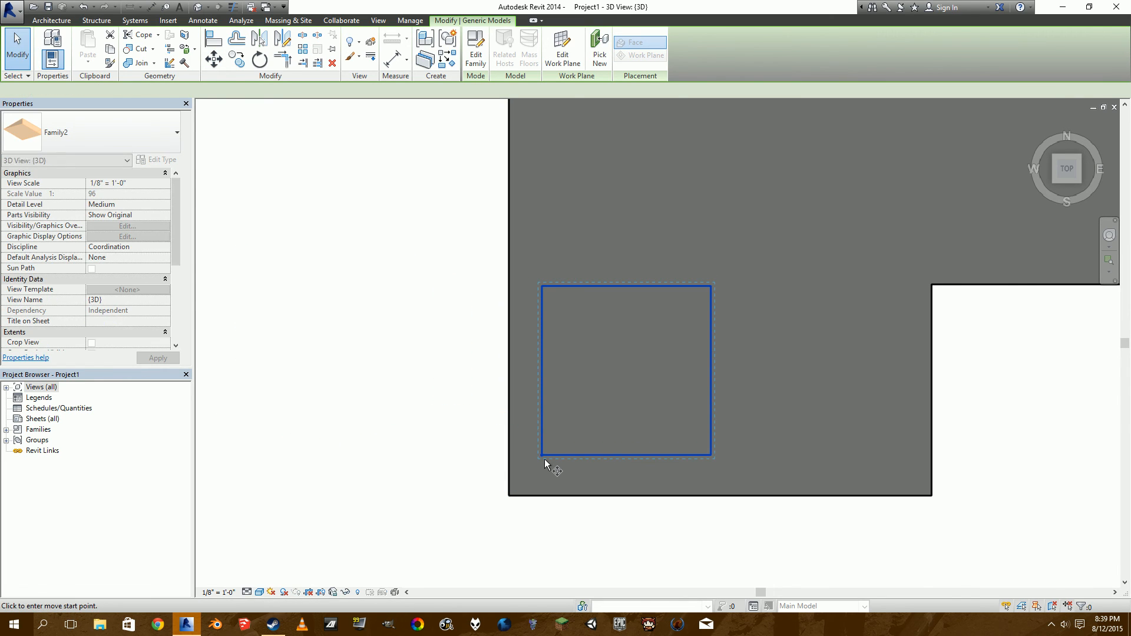
{"action": "key", "text": "Escape"}
{"action": "key", "text": "Escape"}
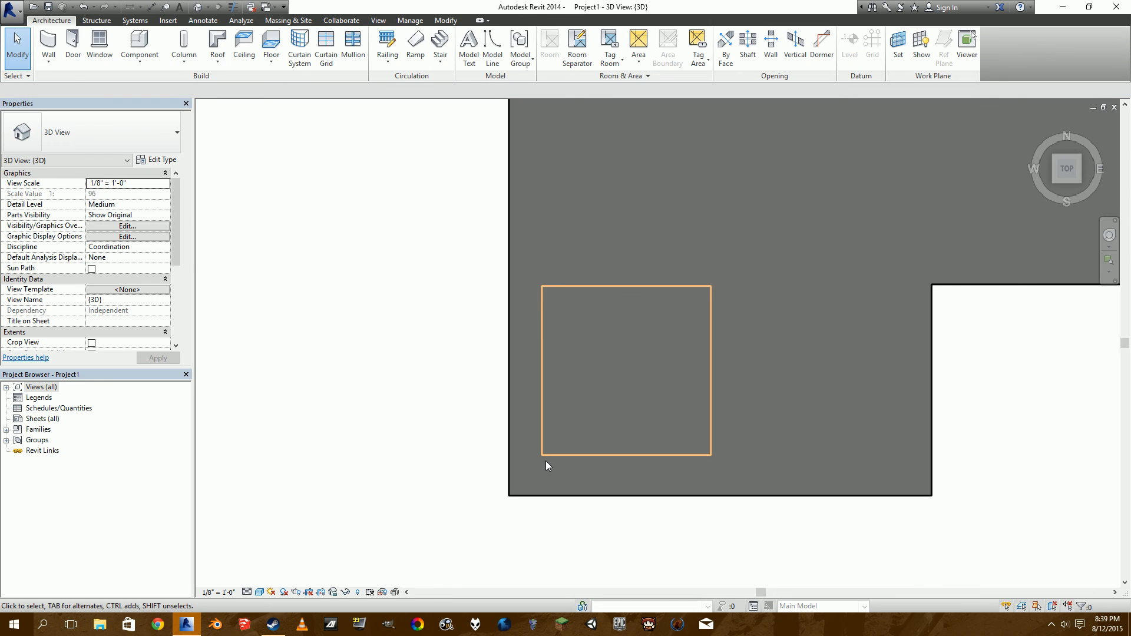
Step: Cut the floor with the Family2 void instance using Cut Geometry
{"action": "left_click", "coordinate": [546, 458]}
{"action": "middle_click_drag", "start_coordinate": [668, 457], "coordinate": [686, 425], "text": "shift"}
{"action": "key", "text": "Escape"}
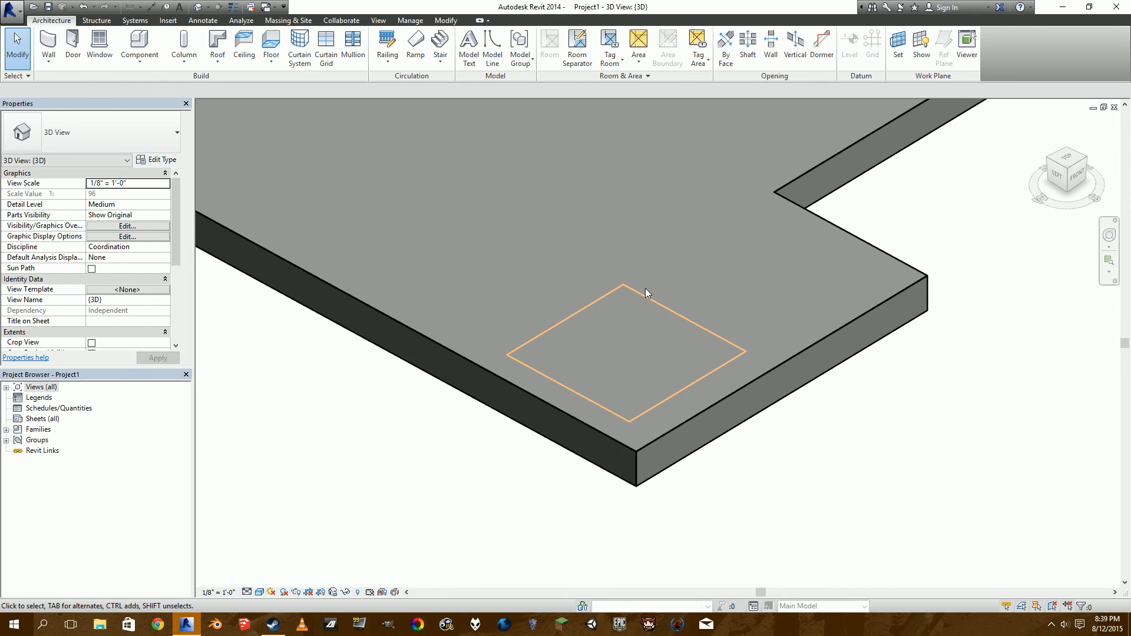
{"action": "left_click", "coordinate": [444, 21]}
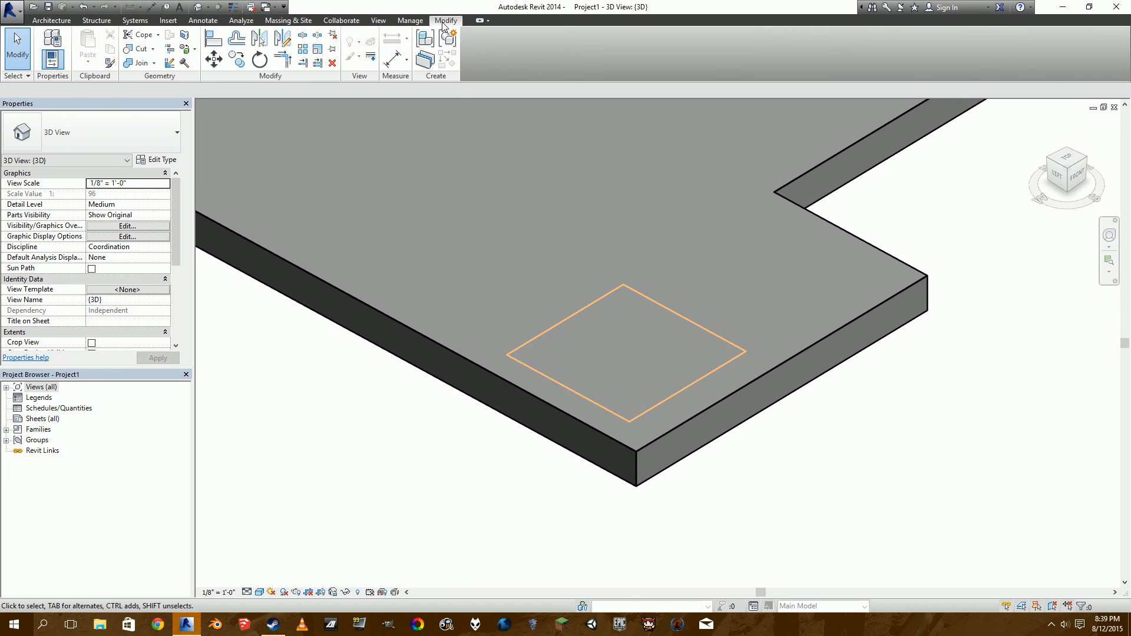
{"action": "left_click", "coordinate": [136, 50]}
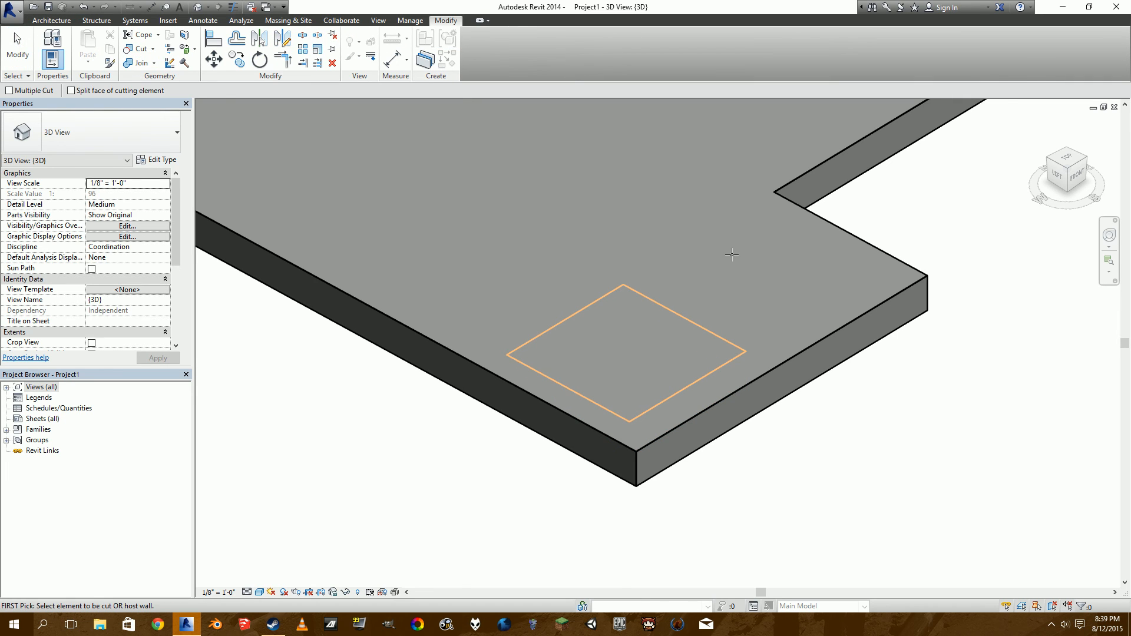
{"action": "left_click", "coordinate": [787, 359]}
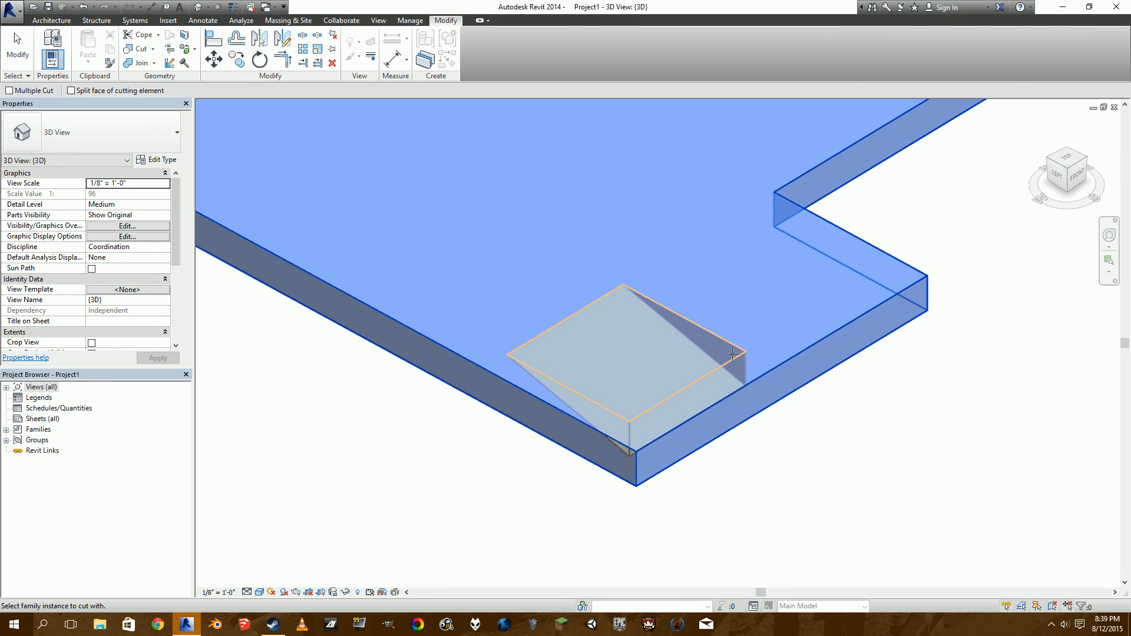
{"action": "left_click", "coordinate": [735, 356]}
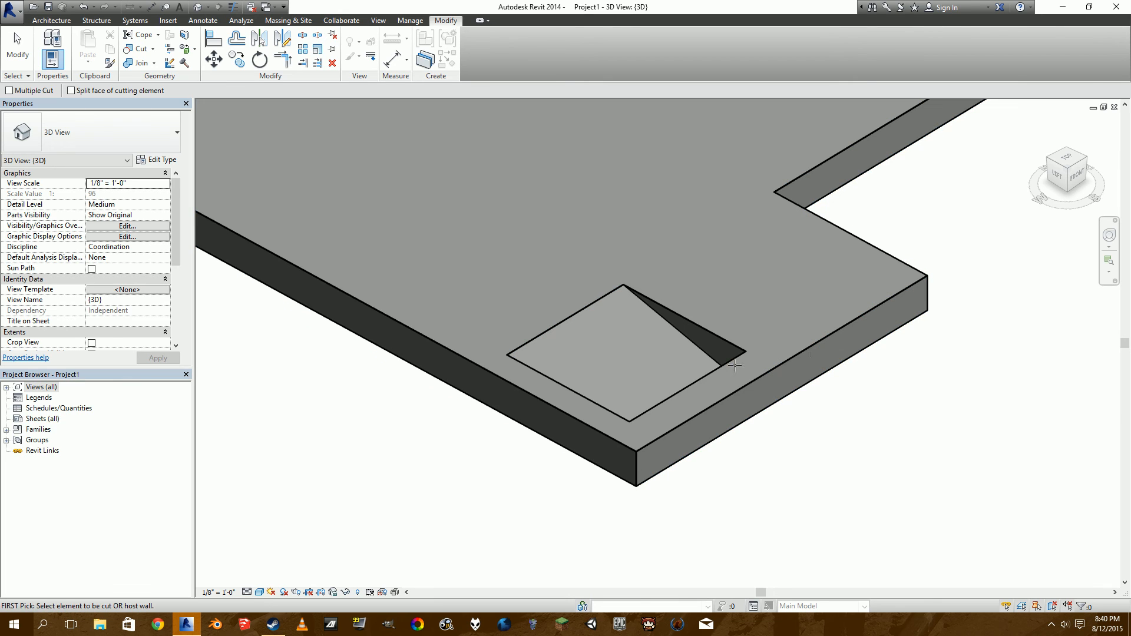
{"action": "key", "text": "Escape"}
Step: Move the Family2 void by its corner in the Top view onto the outer corner of the floor's projection
{"action": "middle_click_drag", "start_coordinate": [718, 340], "coordinate": [679, 401], "text": "shift"}
{"action": "left_click", "coordinate": [696, 334]}
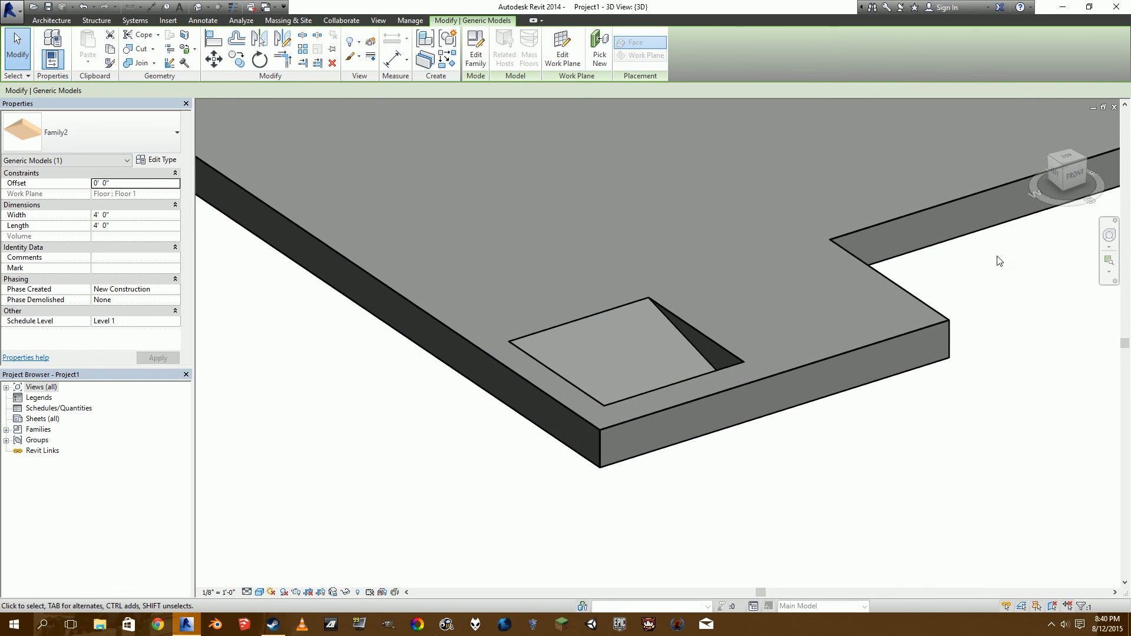
{"action": "left_click", "coordinate": [1066, 158]}
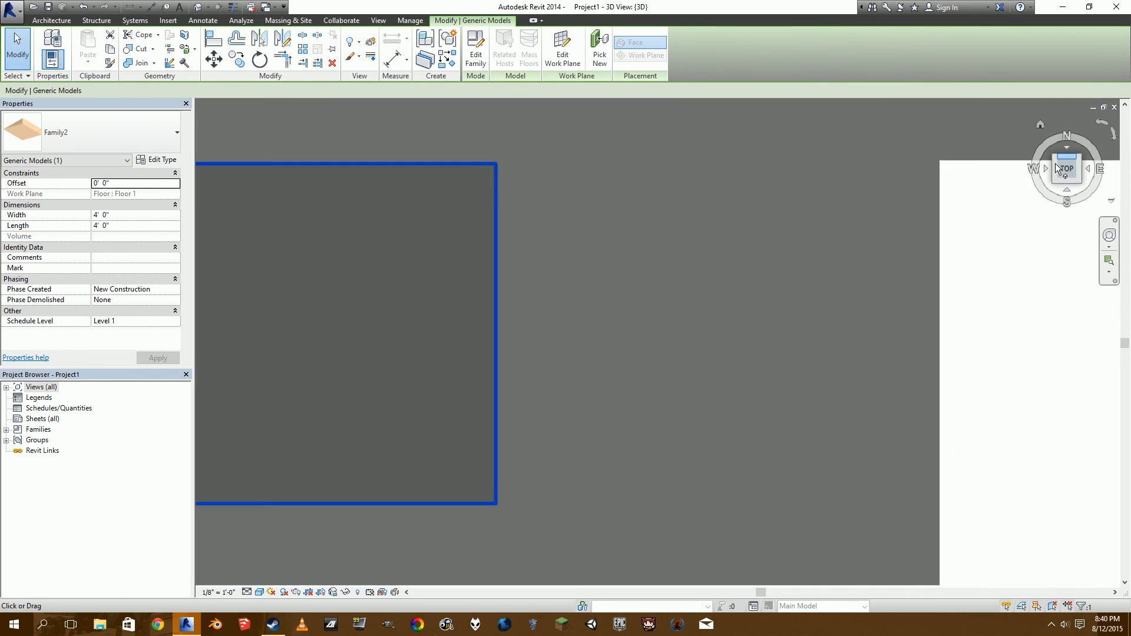
{"action": "scroll", "coordinate": [652, 413], "scroll_direction": "down", "scroll_amount": 4}
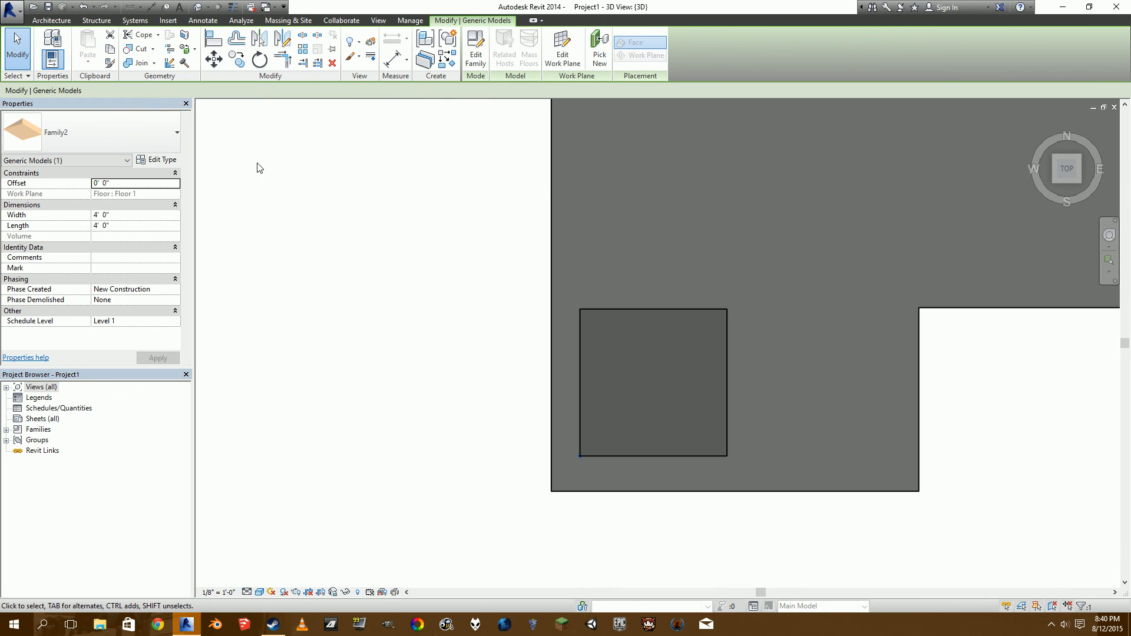
{"action": "left_click", "coordinate": [578, 456]}
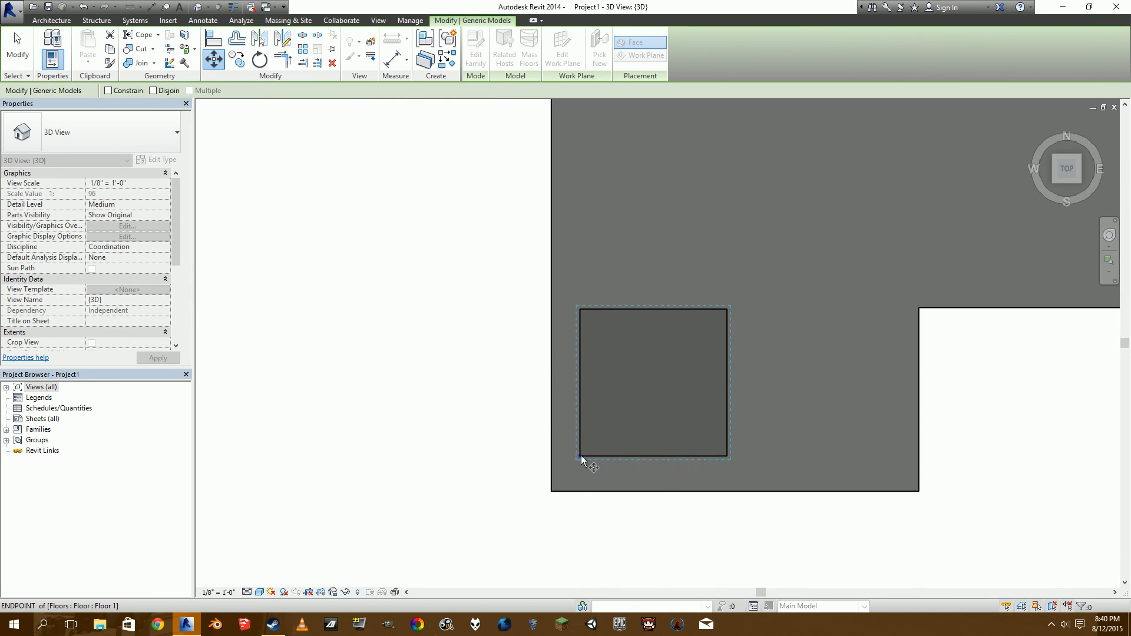
{"action": "left_click", "coordinate": [553, 494]}
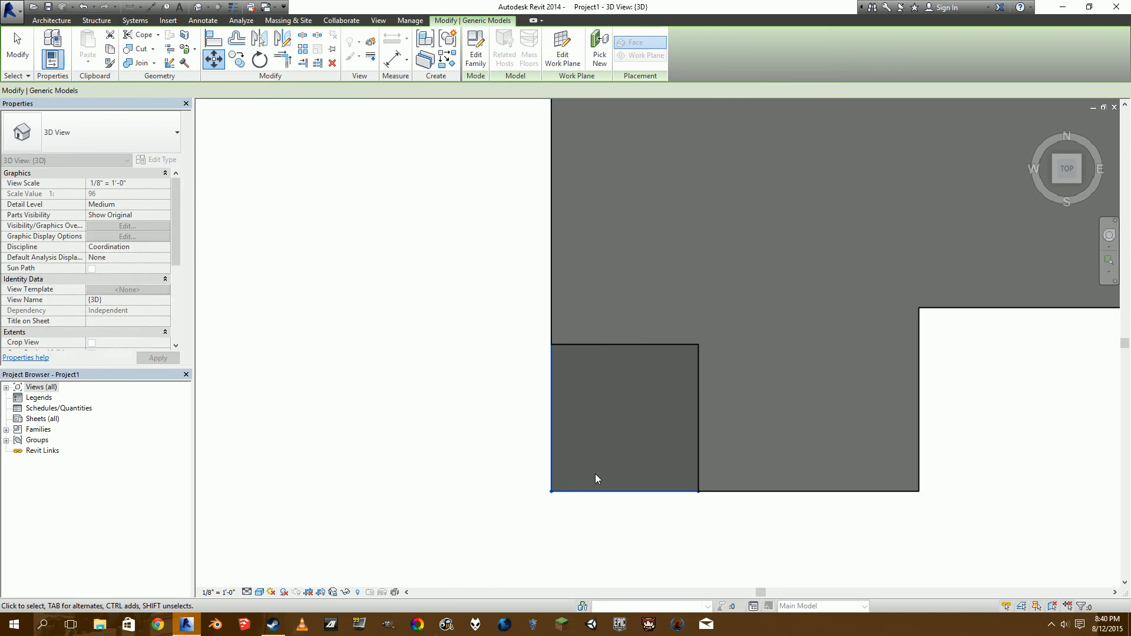
{"action": "scroll", "coordinate": [463, 227], "scroll_direction": "down", "scroll_amount": 2}
{"action": "left_click", "coordinate": [462, 228]}
Step: Place an aligned dimension for how far the floor's projection extends beyond the adjacent edge
{"action": "left_click", "coordinate": [389, 66]}
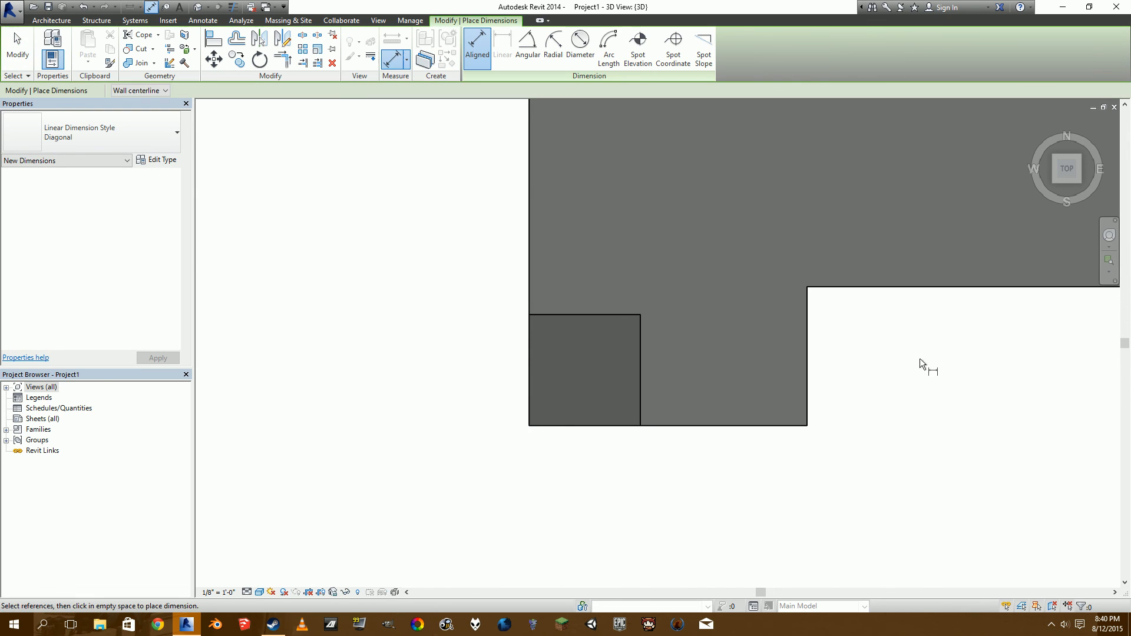
{"action": "left_click", "coordinate": [843, 287]}
{"action": "left_click", "coordinate": [788, 428]}
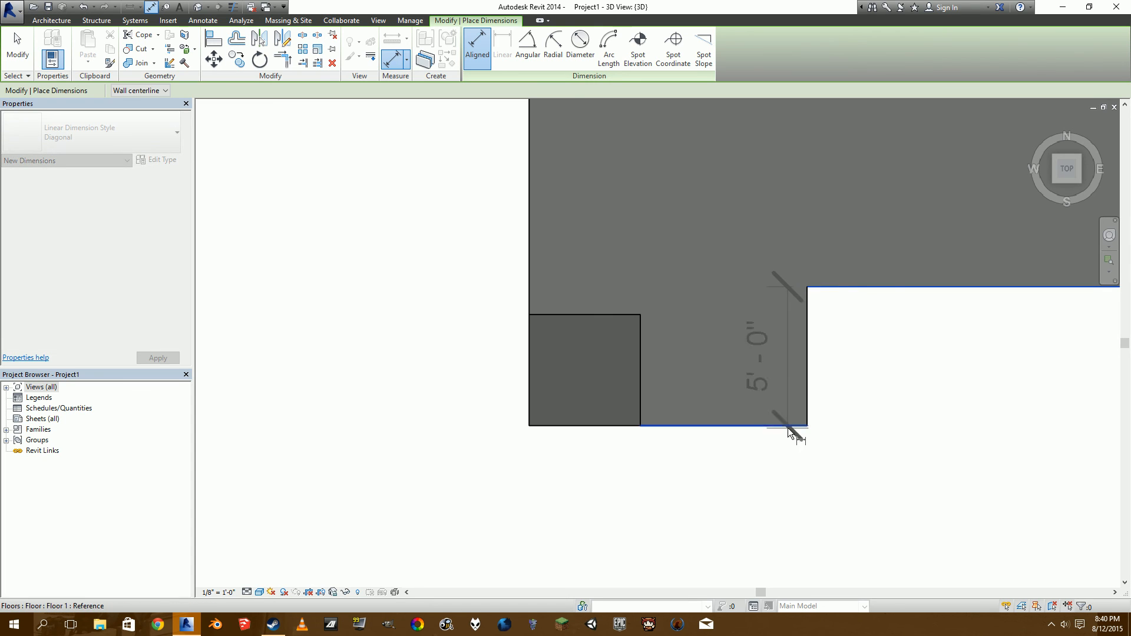
{"action": "left_click", "coordinate": [904, 400]}
Step: Dimension the width of the floor's projection between its two side edges and finish dimensioning
{"action": "left_click", "coordinate": [806, 345]}
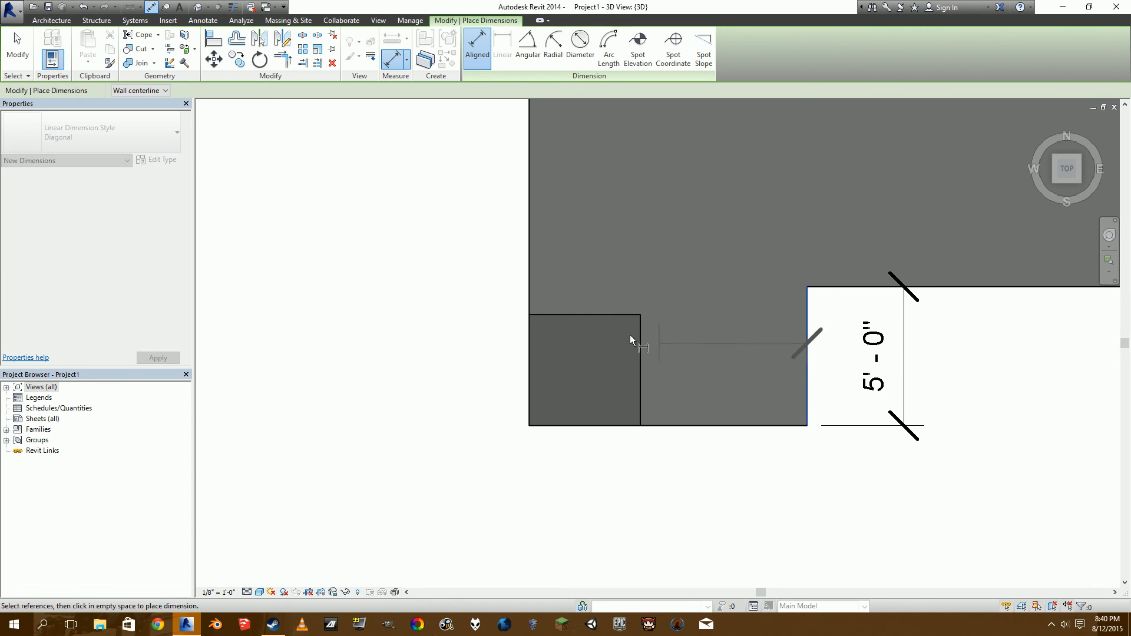
{"action": "scroll", "coordinate": [525, 298], "scroll_direction": "down", "scroll_amount": 1}
{"action": "left_click", "coordinate": [525, 303]}
{"action": "middle_click_drag", "start_coordinate": [565, 427], "coordinate": [380, 446]}
{"action": "left_click", "coordinate": [429, 472]}
{"action": "scroll", "coordinate": [440, 384], "scroll_direction": "up", "scroll_amount": 2}
{"action": "scroll", "coordinate": [456, 385], "scroll_direction": "down", "scroll_amount": 2}
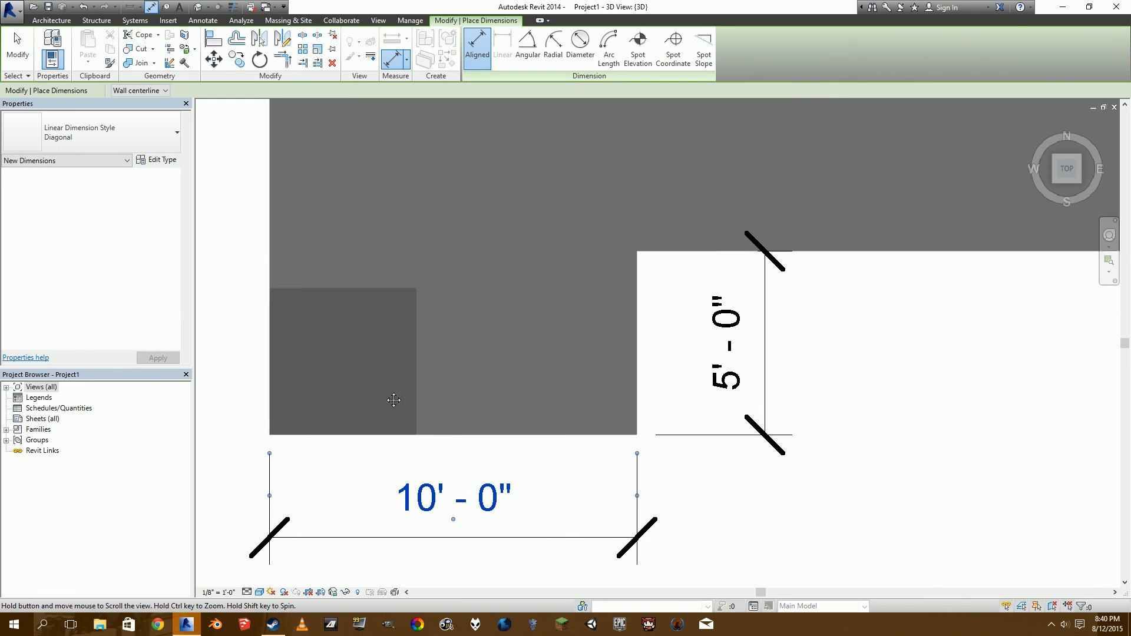
{"action": "key", "text": "Escape"}
{"action": "key", "text": "Escape"}
Step: Set the void instance's Width to 10' 0" and Length to 5' 0", and move it flush with the projection's outer edge
{"action": "left_click", "coordinate": [470, 353]}
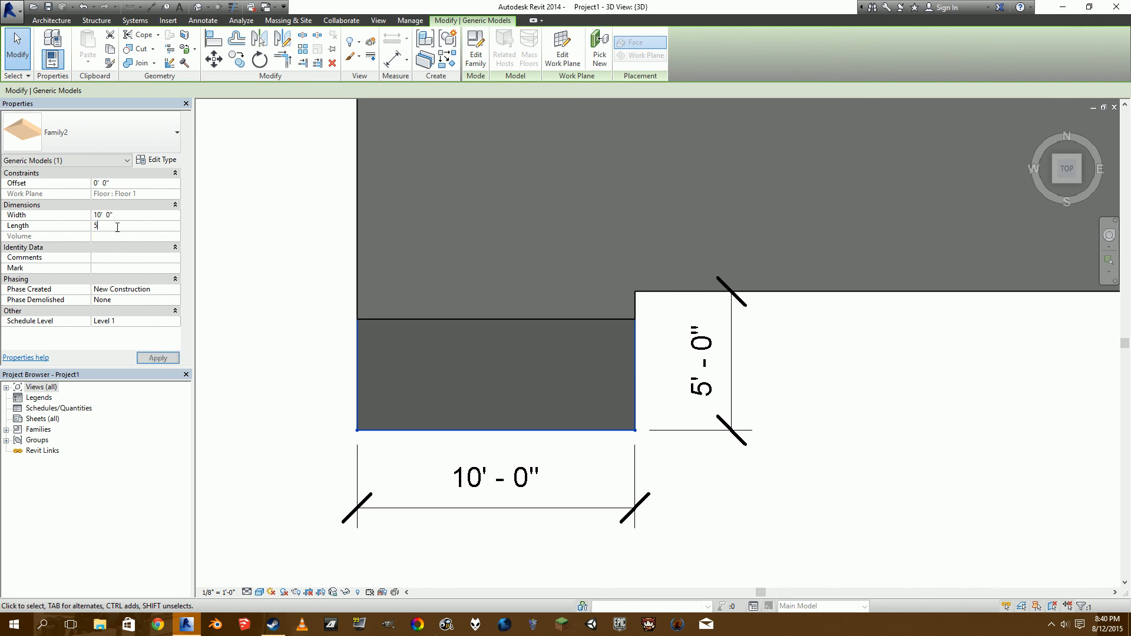
{"action": "left_click", "coordinate": [158, 357]}
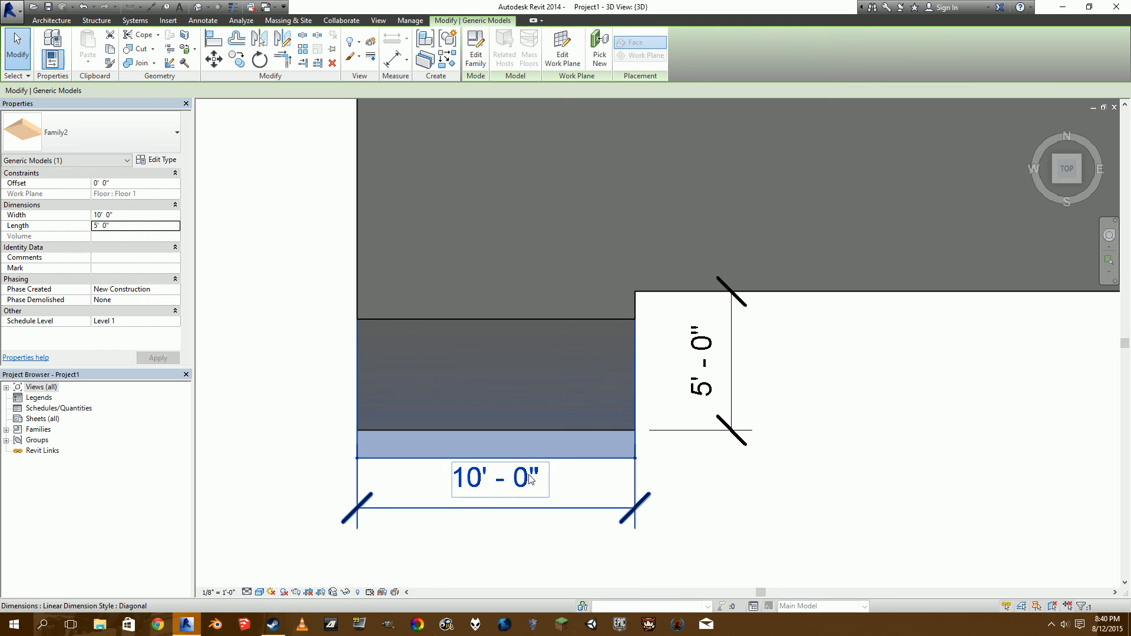
{"action": "left_click", "coordinate": [214, 59]}
{"action": "left_click", "coordinate": [842, 536]}
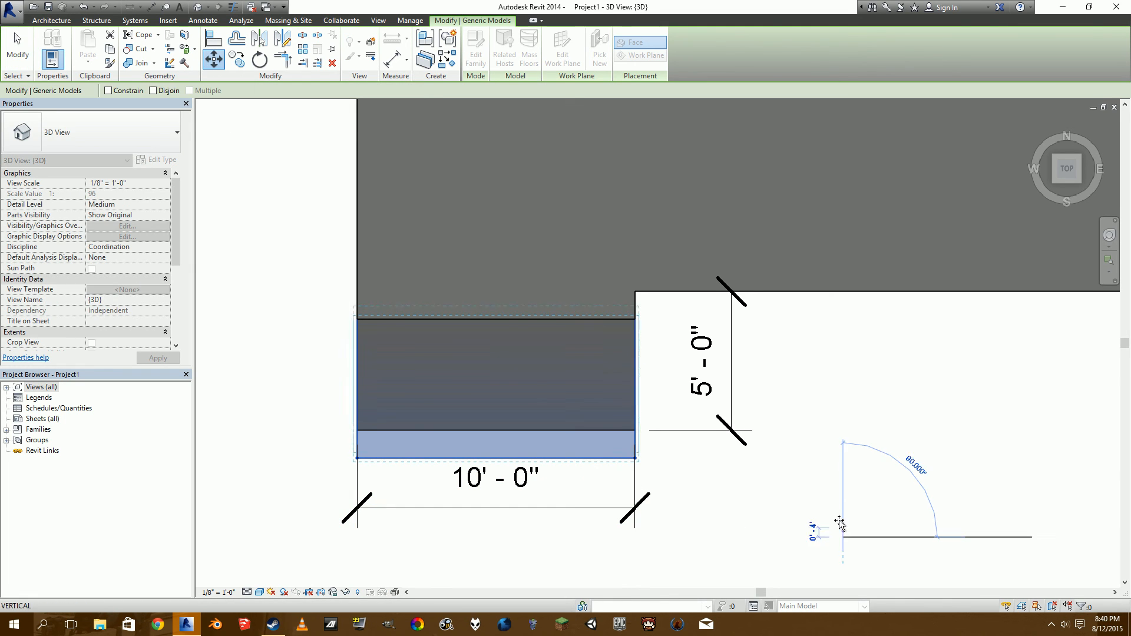
{"action": "left_click", "coordinate": [842, 490]}
Step: Open Family2 for editing and make the Depth dimension an instance parameter
{"action": "middle_click_drag", "start_coordinate": [596, 457], "coordinate": [535, 434], "text": "shift"}
{"action": "scroll", "coordinate": [539, 424], "scroll_direction": "up", "scroll_amount": 5}
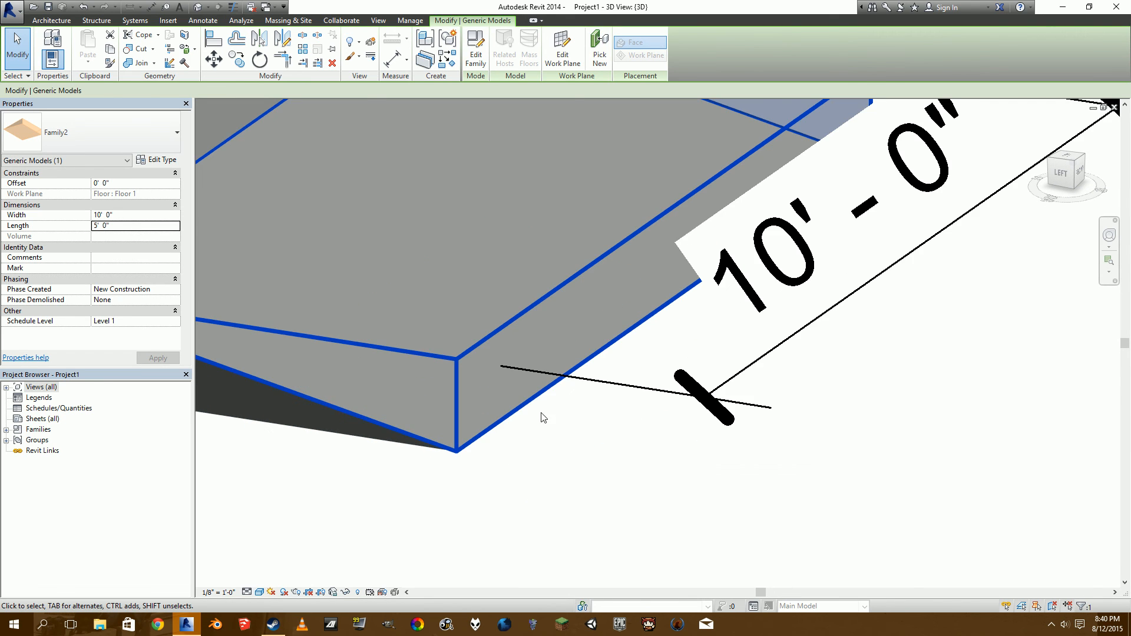
{"action": "scroll", "coordinate": [530, 427], "scroll_direction": "down", "scroll_amount": 3}
{"action": "middle_click_drag", "start_coordinate": [472, 305], "coordinate": [649, 383]}
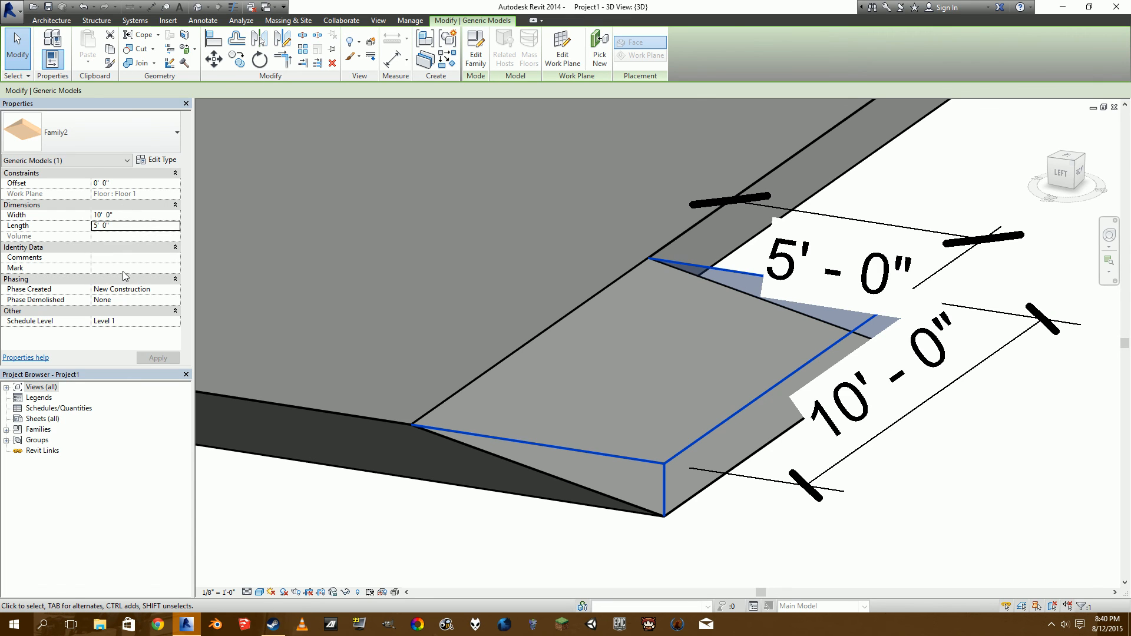
{"action": "middle_click_drag", "start_coordinate": [597, 358], "coordinate": [522, 342], "text": "shift"}
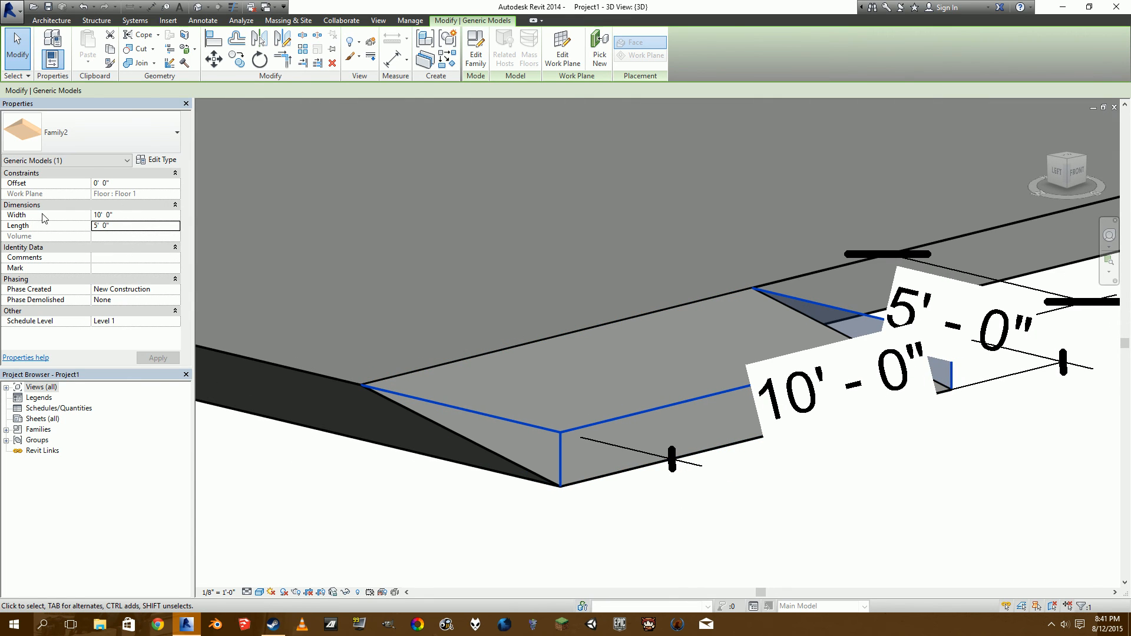
{"action": "key", "text": "Escape"}
{"action": "key", "text": "Escape"}
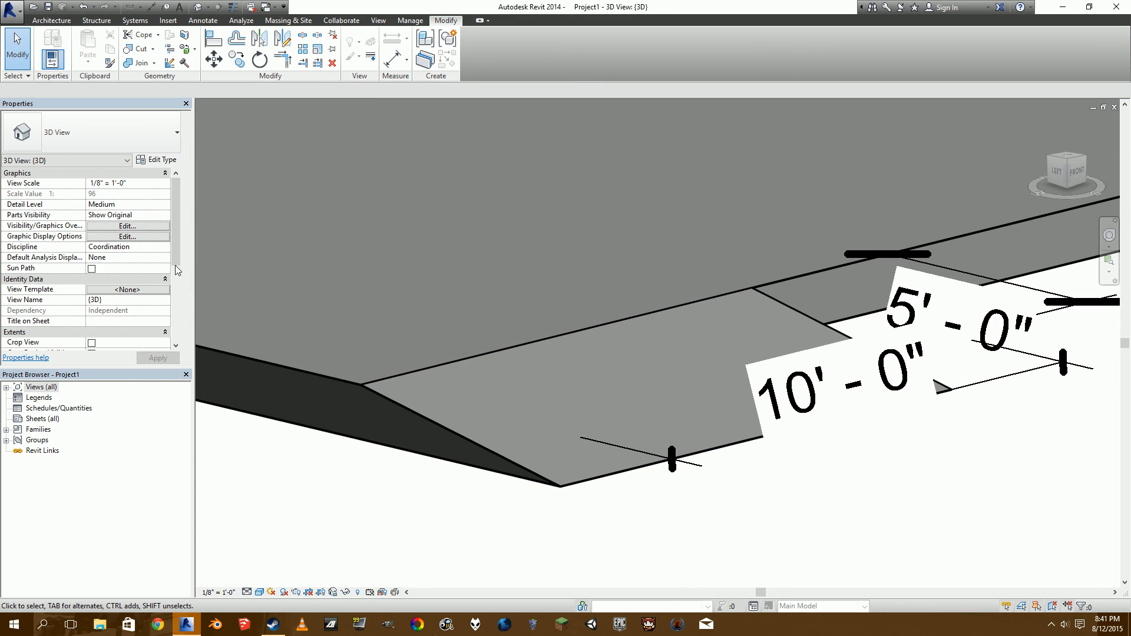
{"action": "double_click", "coordinate": [458, 436]}
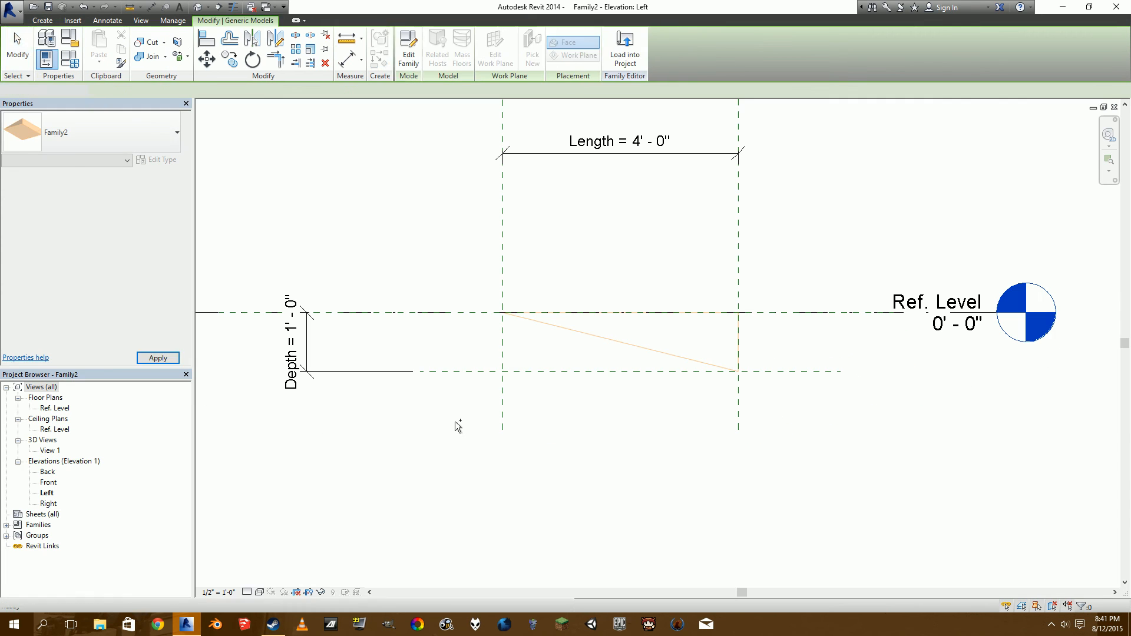
{"action": "left_click", "coordinate": [278, 356]}
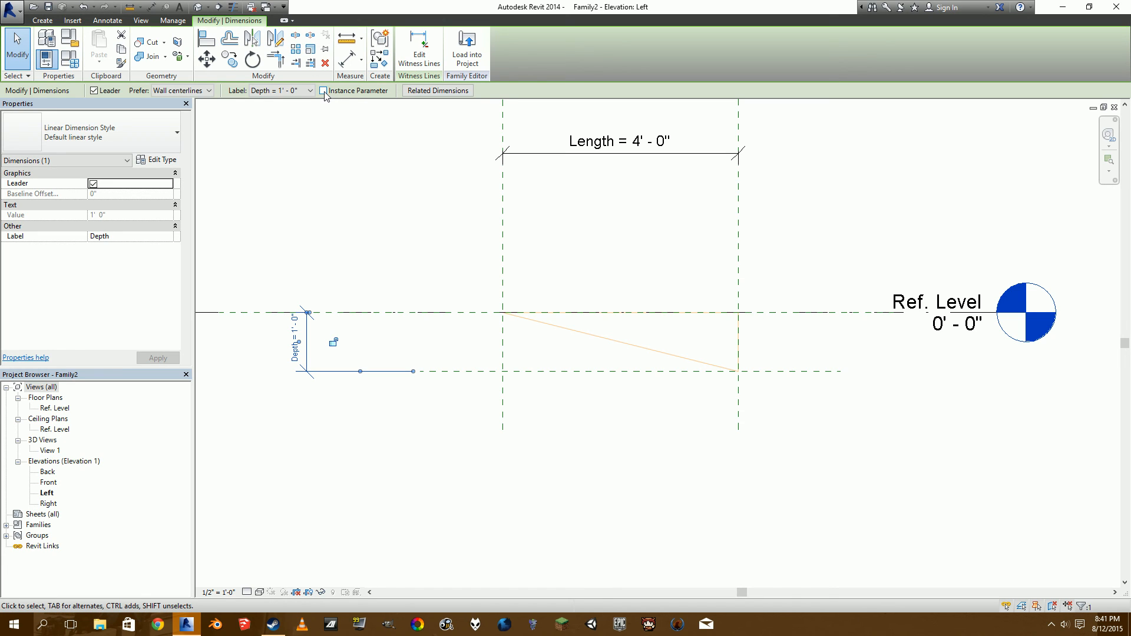
{"action": "middle_click_drag", "start_coordinate": [416, 348], "coordinate": [397, 397]}
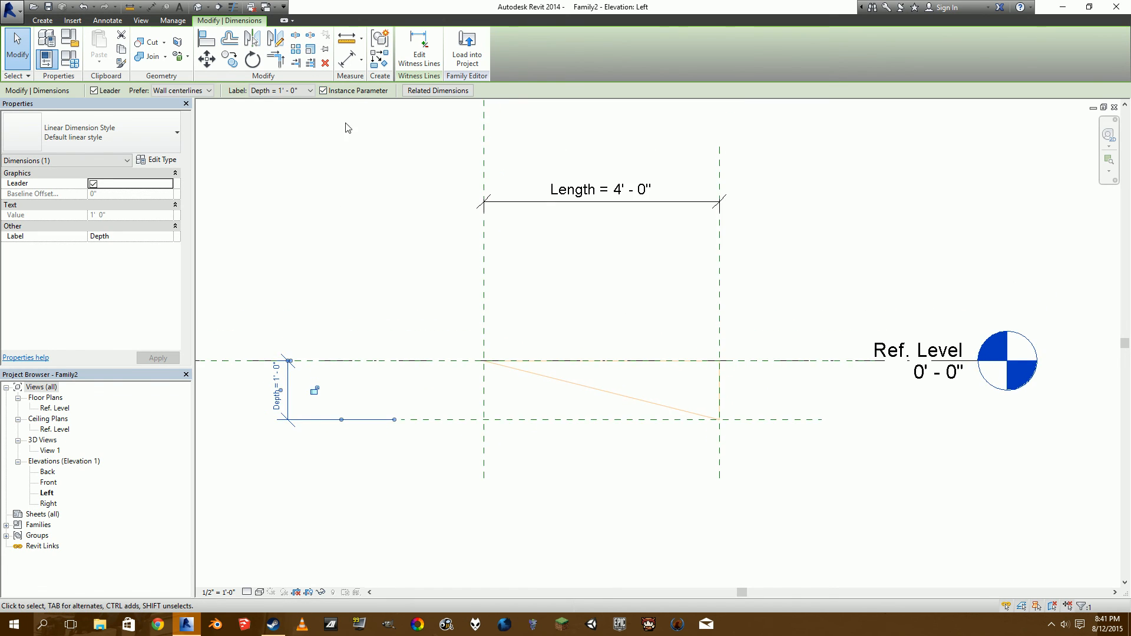
{"action": "middle_click_drag", "start_coordinate": [366, 348], "coordinate": [387, 324]}
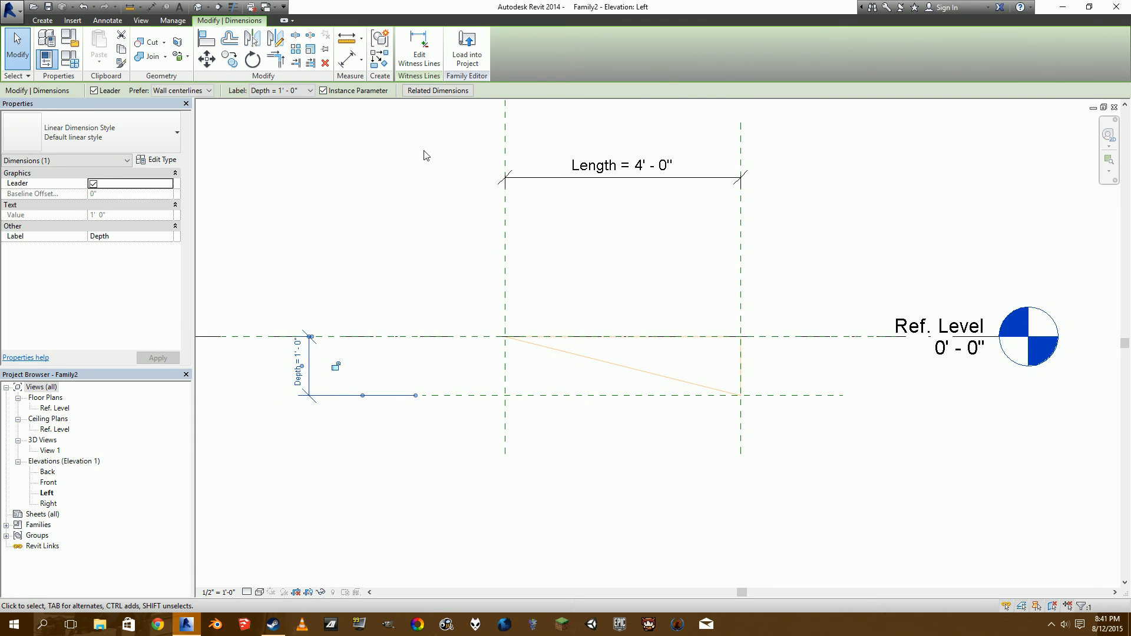
Step: Reload Family2 into Project1, overwriting the existing version, and set the void instance's Depth to 2"
{"action": "left_click", "coordinate": [467, 58]}
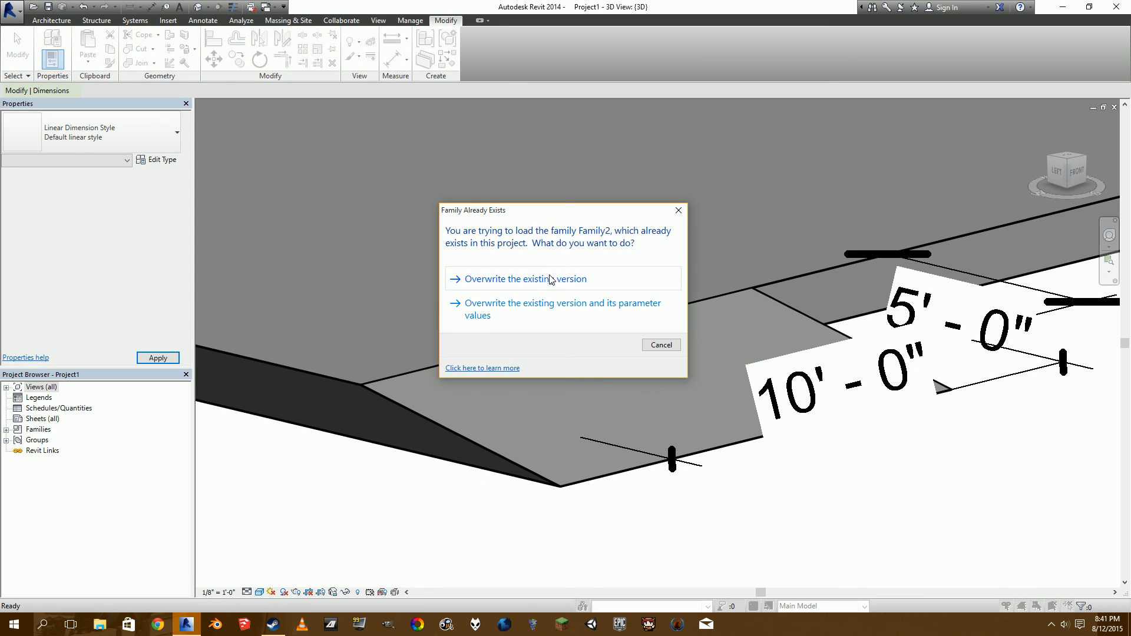
{"action": "left_click", "coordinate": [550, 278]}
{"action": "left_click", "coordinate": [414, 409]}
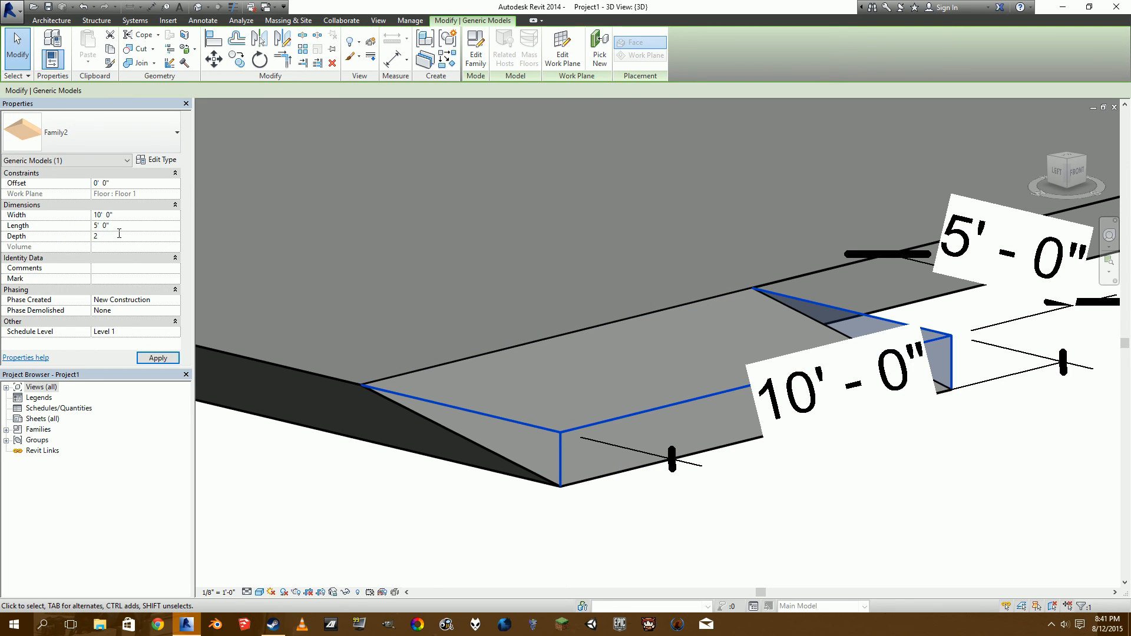
{"action": "left_click", "coordinate": [447, 439]}
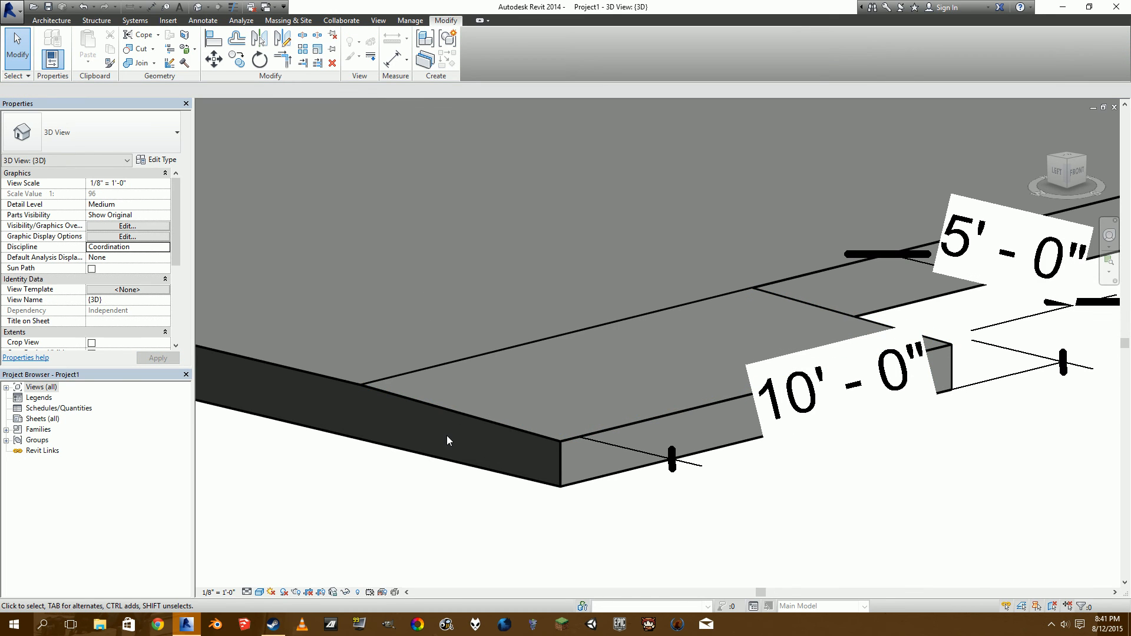
Step: Delete the 10' 0" and 5' 0" dimensions beside the floor's projection
{"action": "middle_click_drag", "start_coordinate": [595, 490], "coordinate": [725, 485], "text": "shift"}
{"action": "left_click", "coordinate": [854, 411]}
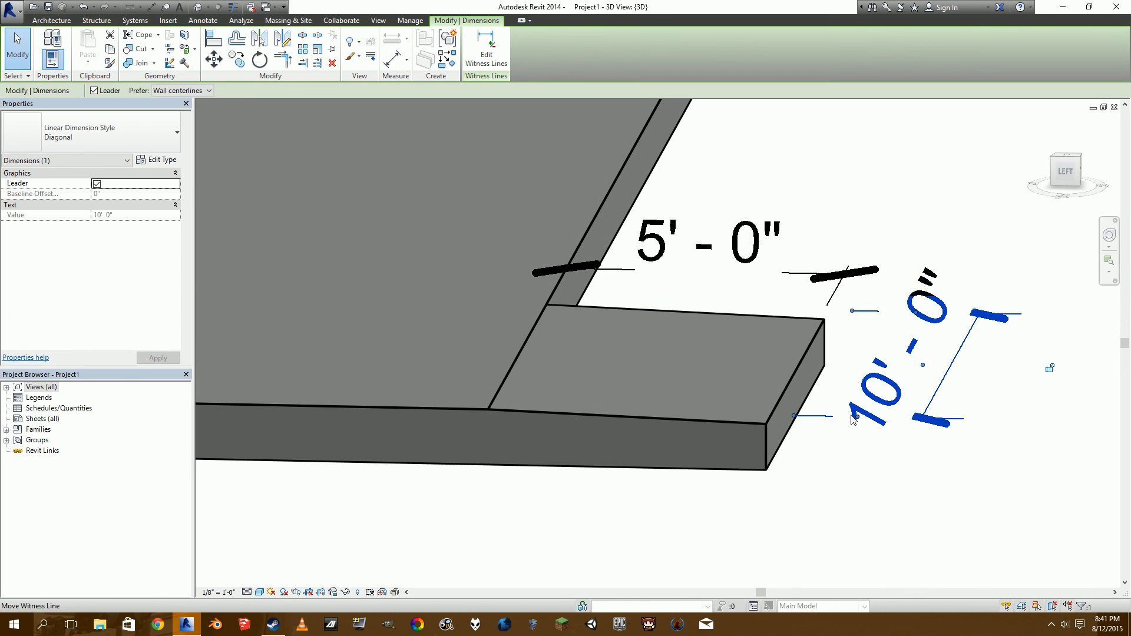
{"action": "key", "text": "Delete"}
{"action": "left_click", "coordinate": [815, 275]}
{"action": "key", "text": "Delete"}
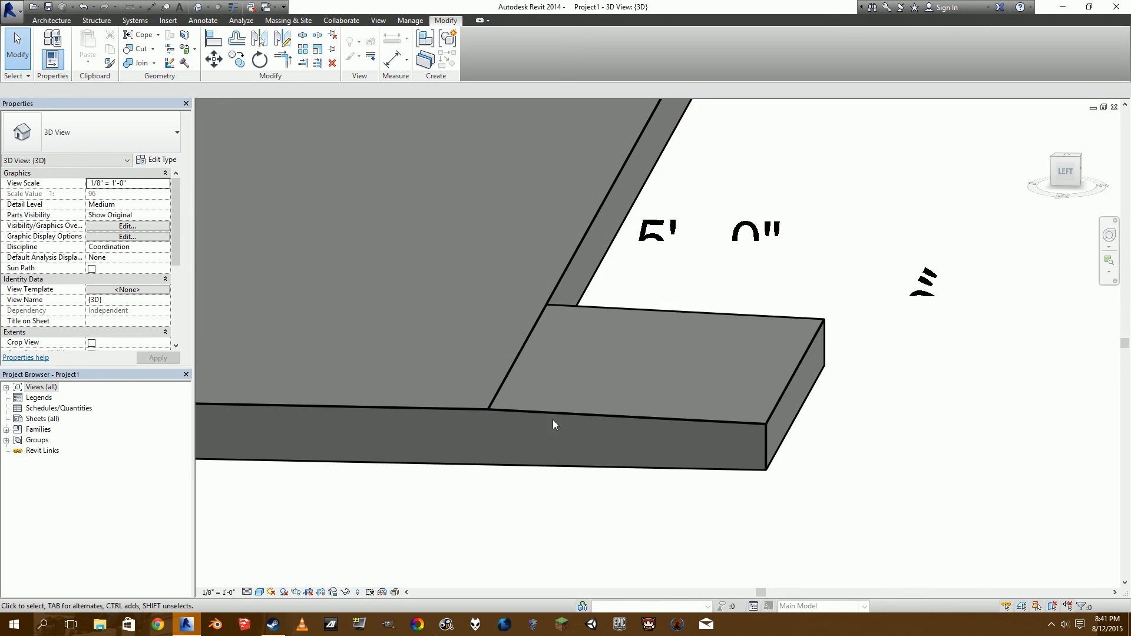
Step: Set the void instance's Depth to 0' 6" and inspect the sloped floor cut in 3D
{"action": "middle_click_drag", "start_coordinate": [554, 423], "coordinate": [467, 415], "text": "shift"}
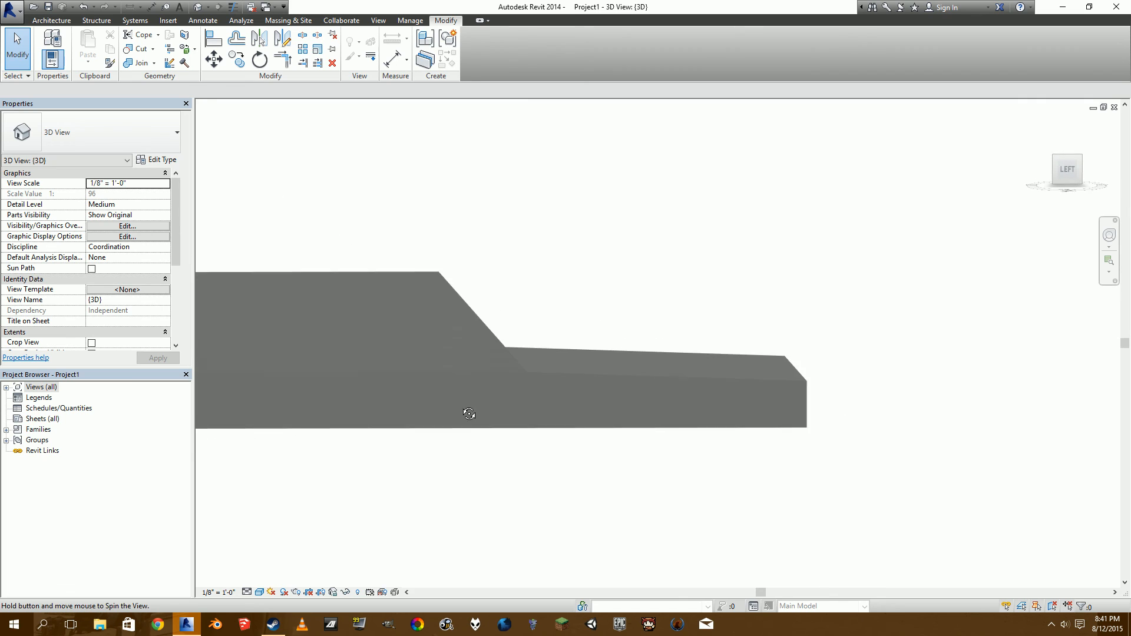
{"action": "left_click", "coordinate": [780, 376]}
{"action": "middle_click_drag", "start_coordinate": [887, 341], "coordinate": [297, 347], "text": "shift"}
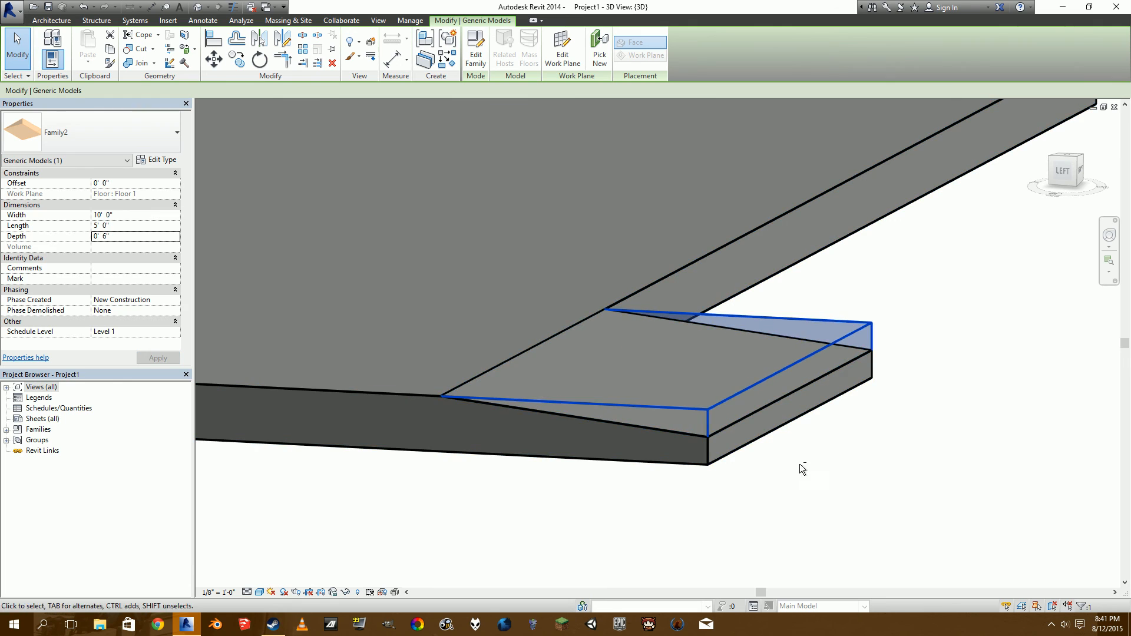
{"action": "middle_click_drag", "start_coordinate": [800, 464], "coordinate": [838, 436], "text": "shift"}
{"action": "left_click", "coordinate": [839, 437]}
{"action": "middle_click_drag", "start_coordinate": [692, 431], "coordinate": [765, 446], "text": "shift"}
{"action": "scroll", "coordinate": [764, 446], "scroll_direction": "down", "scroll_amount": 2}
{"action": "middle_click_drag", "start_coordinate": [750, 502], "coordinate": [650, 414], "text": "shift"}
{"action": "middle_click_drag", "start_coordinate": [692, 352], "coordinate": [595, 505], "text": "shift"}
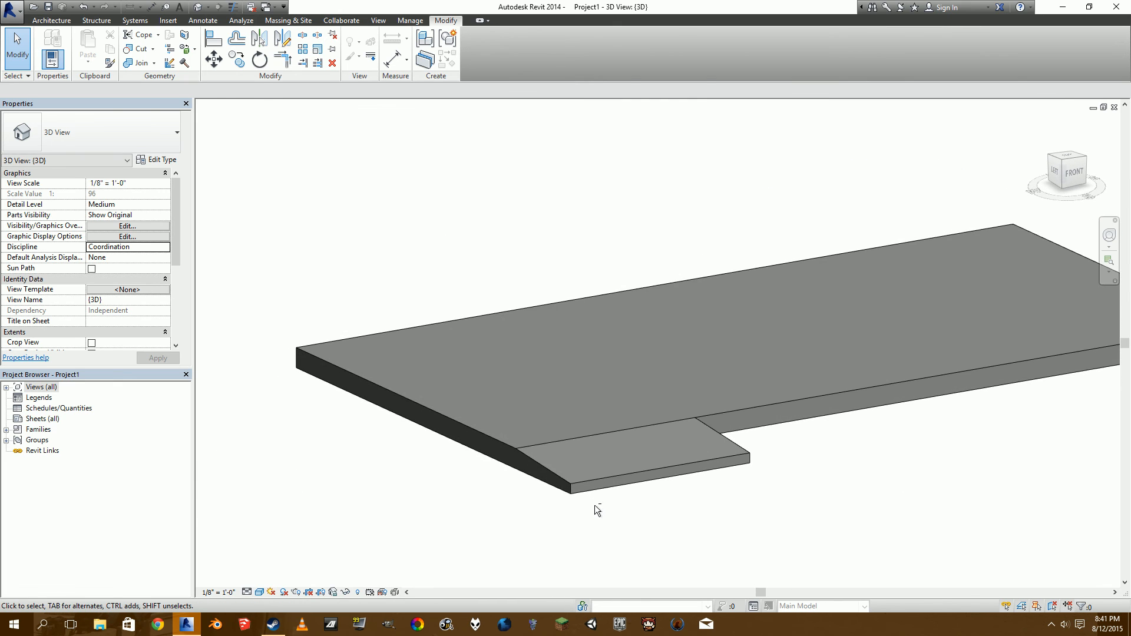